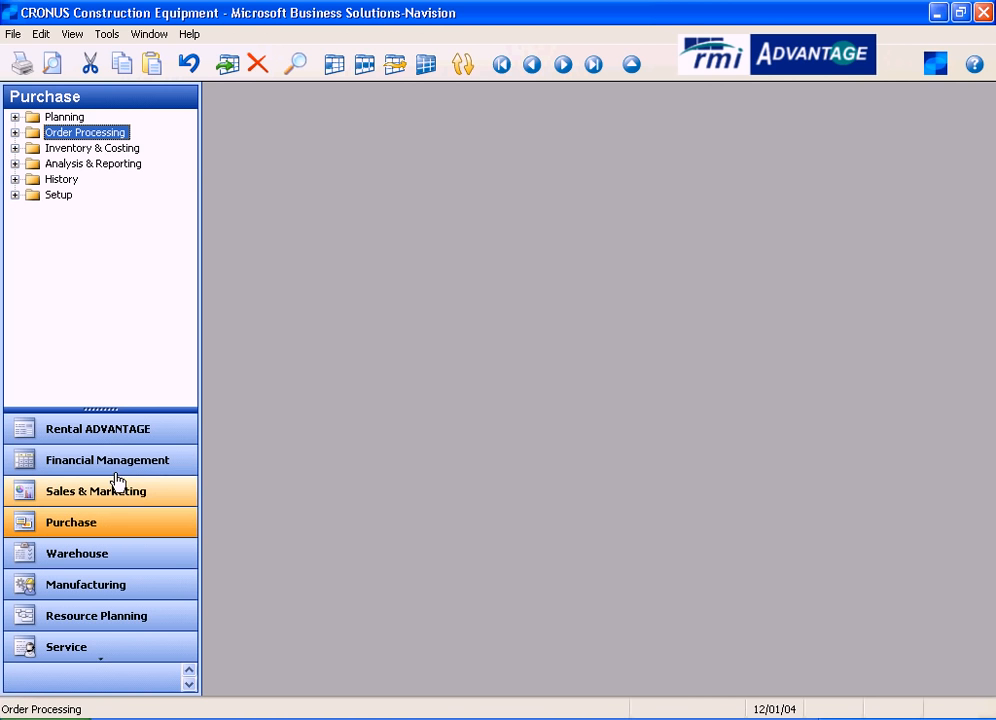
Open the purchase orders from Order Processing and create a new order with an automatically assigned number.
left_click(73, 131)
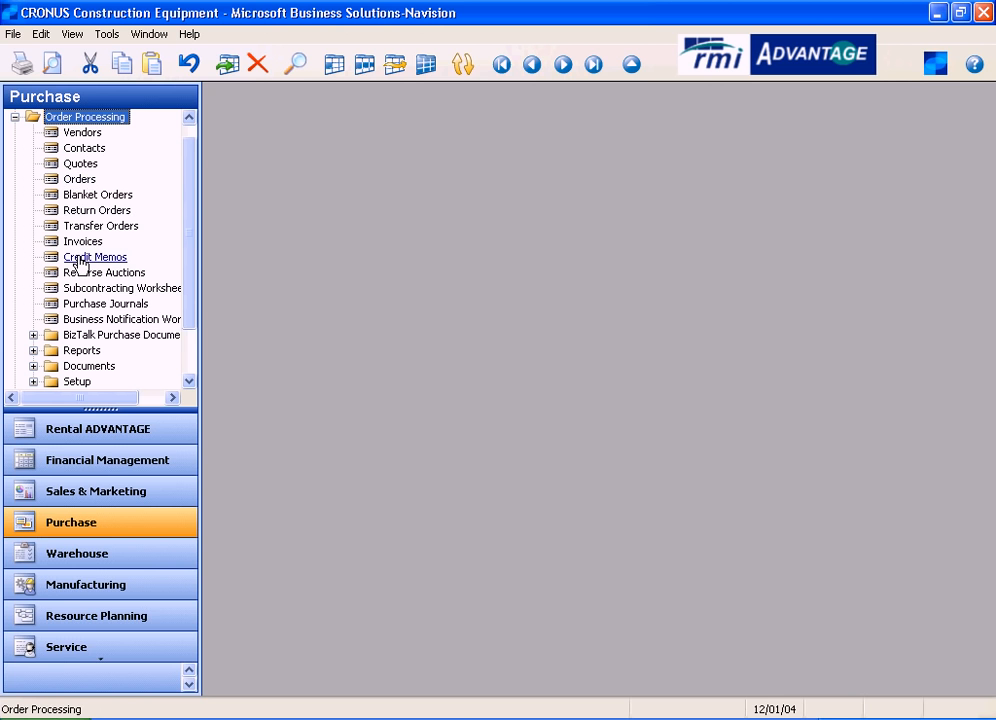
left_click(80, 182)
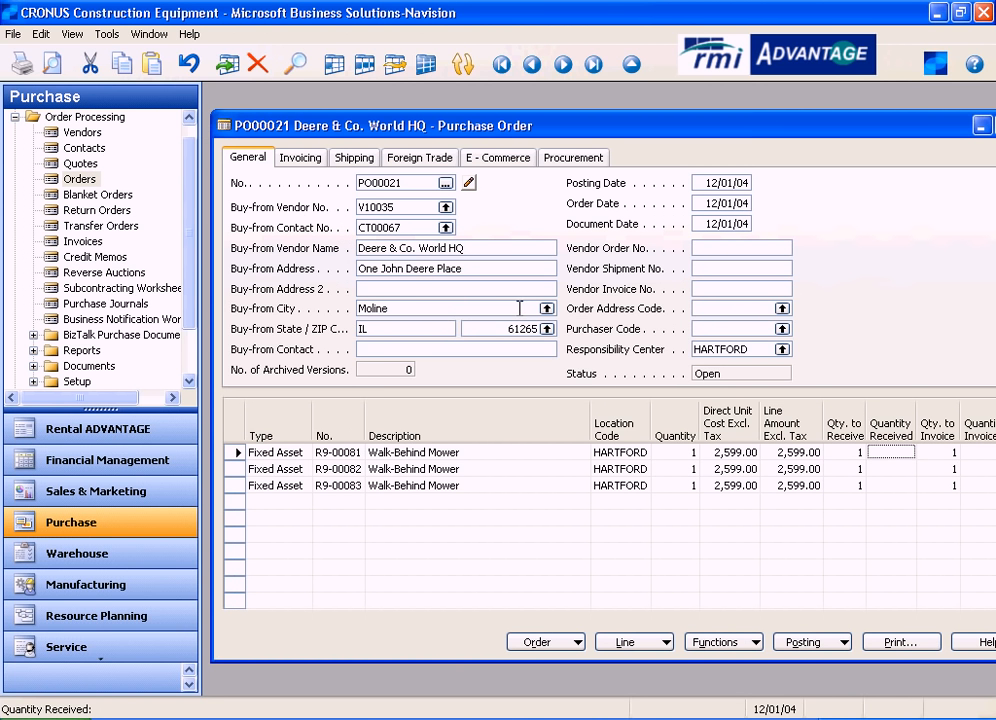
left_click(413, 206)
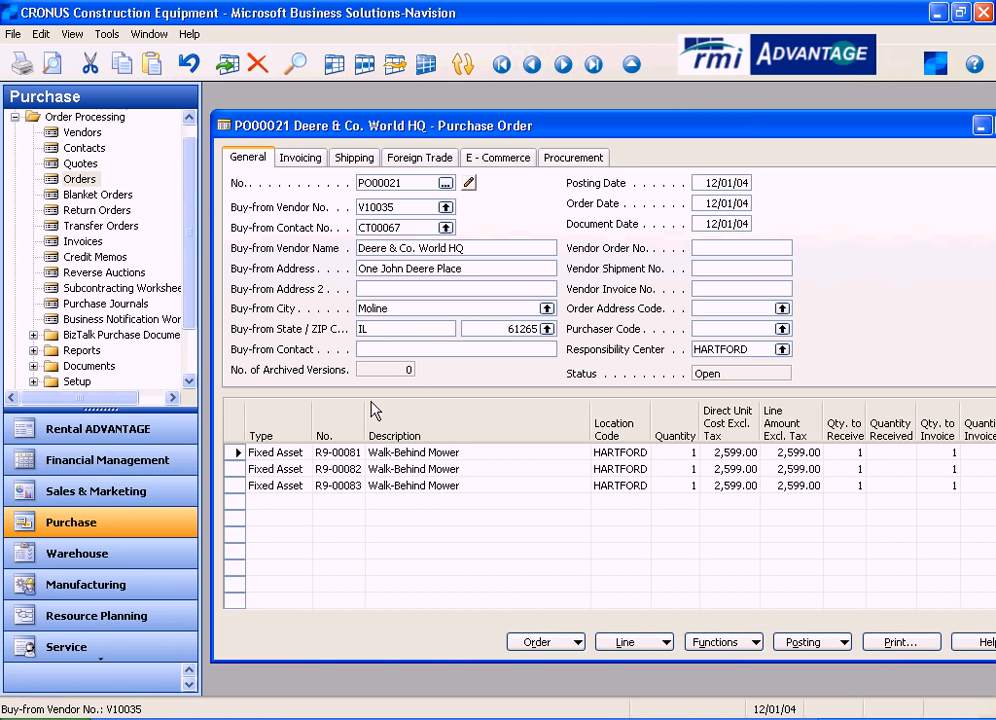
key("F3")
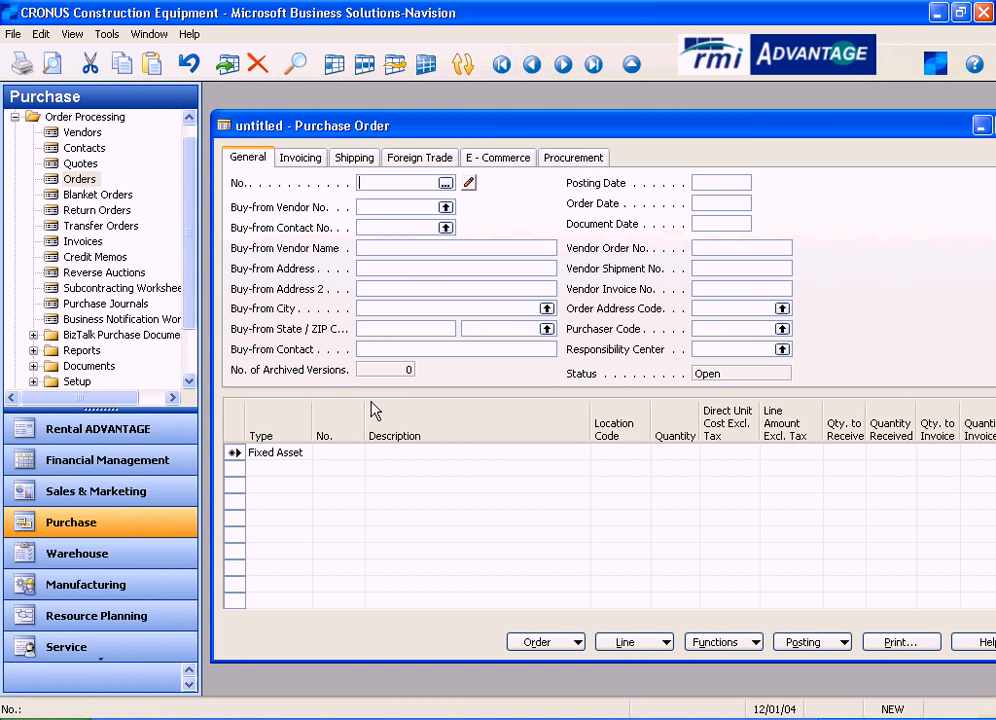
key("Return")
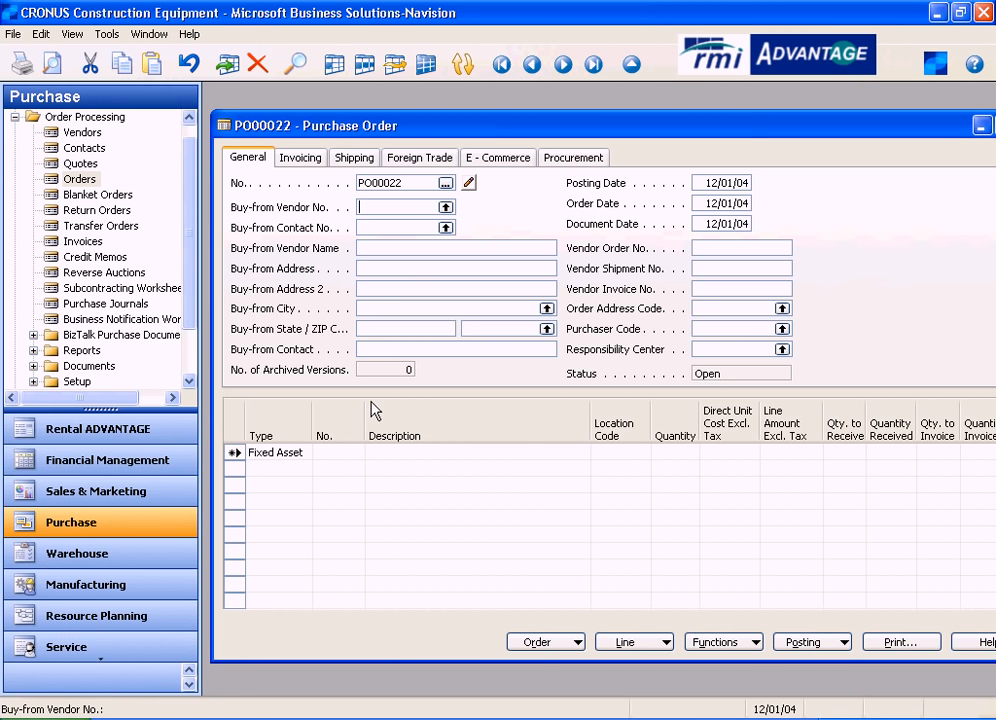
Choose Nissan Forklift Corporation from the vendor list as the buy-from vendor of the new order.
left_click(410, 190)
left_click_drag(410, 190, 358, 190)
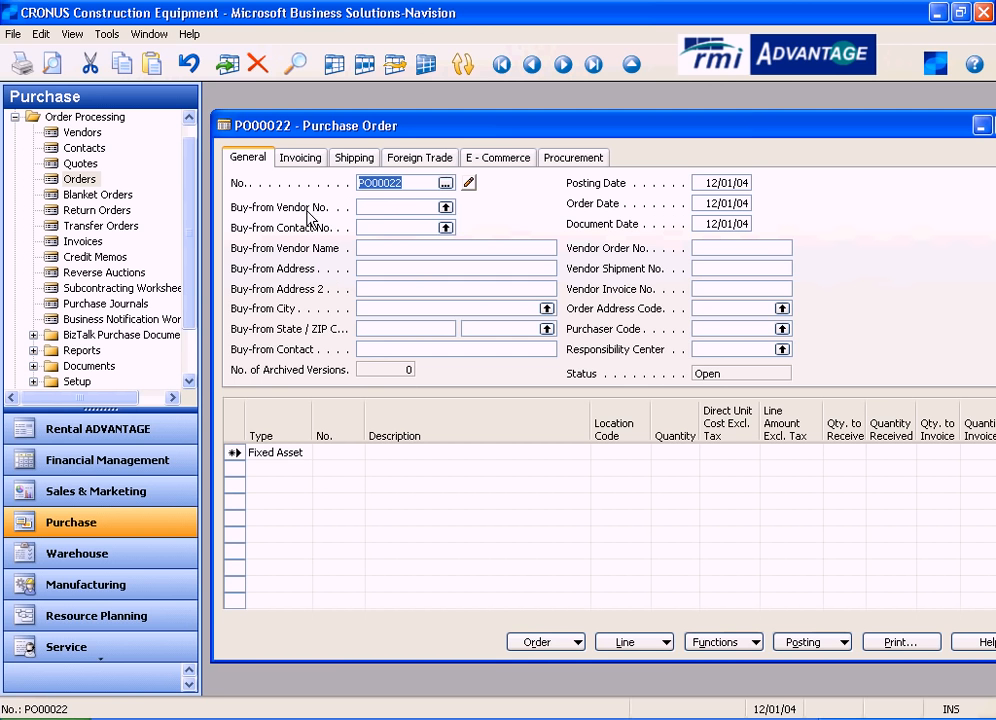
left_click(445, 208)
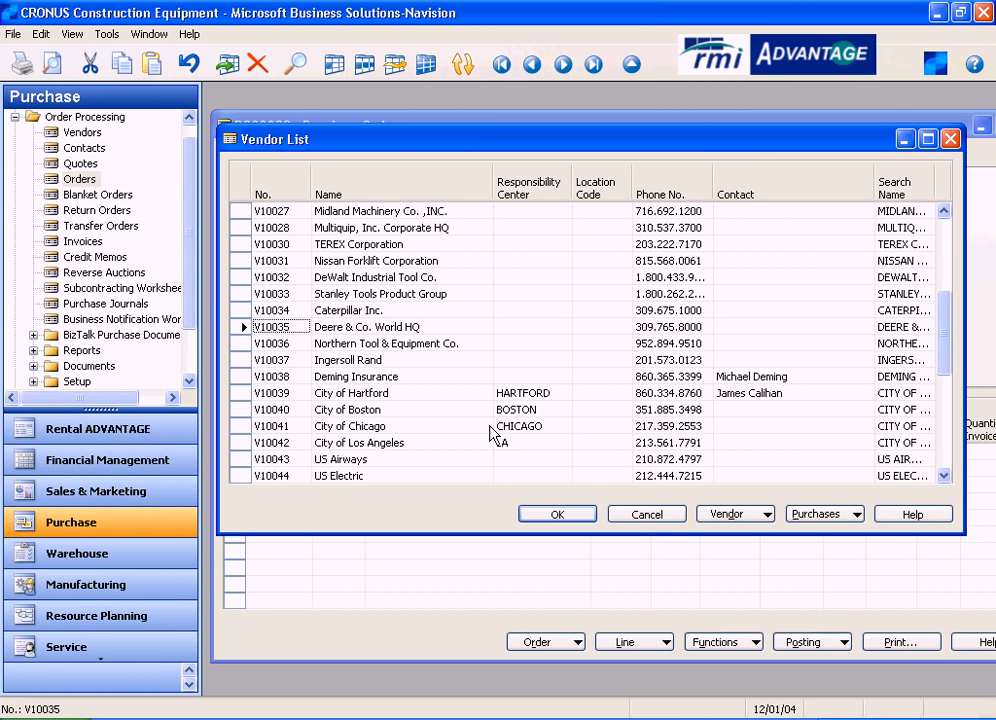
left_click(240, 262)
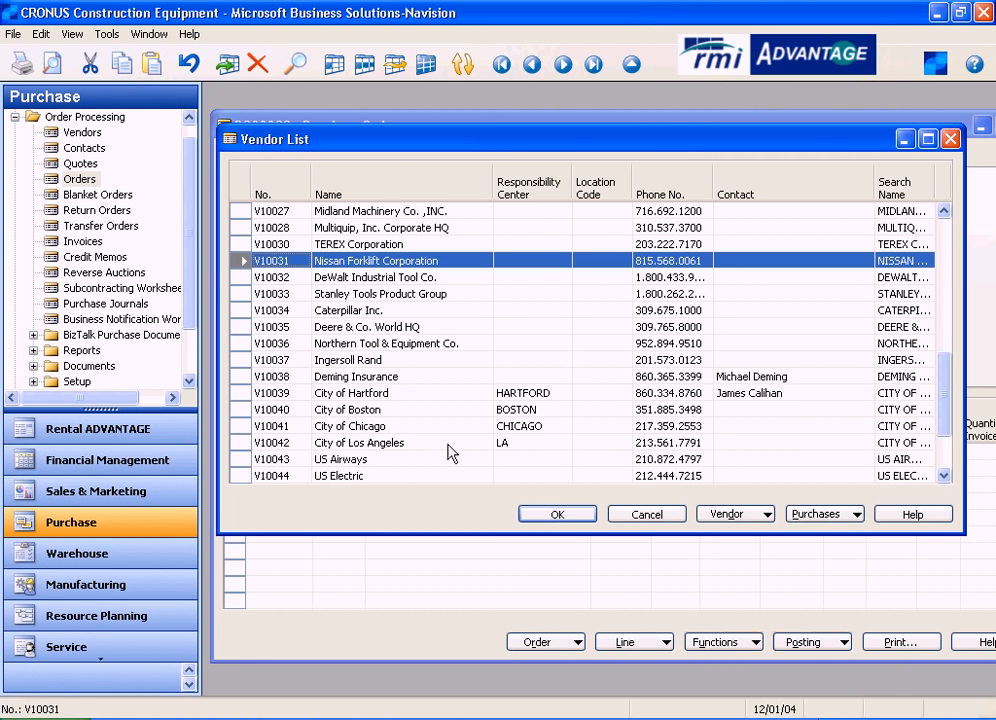
left_click(560, 516)
key("Tab")
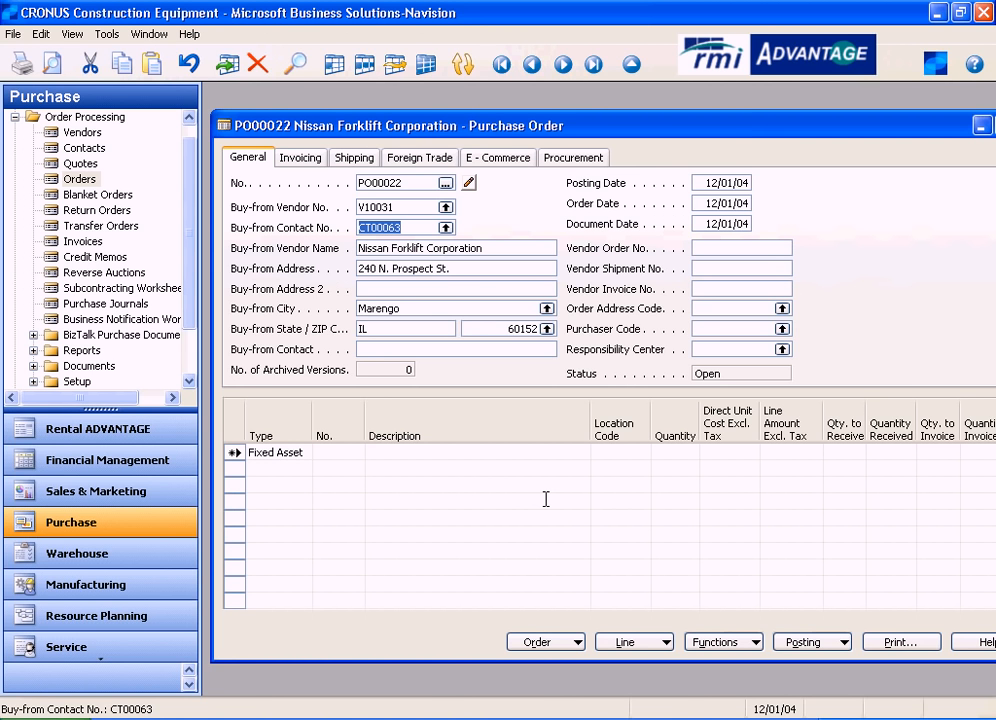
Review the order's buy-from vendor name, address, city, state, ZIP, contact and archived versions fields.
left_click(484, 247)
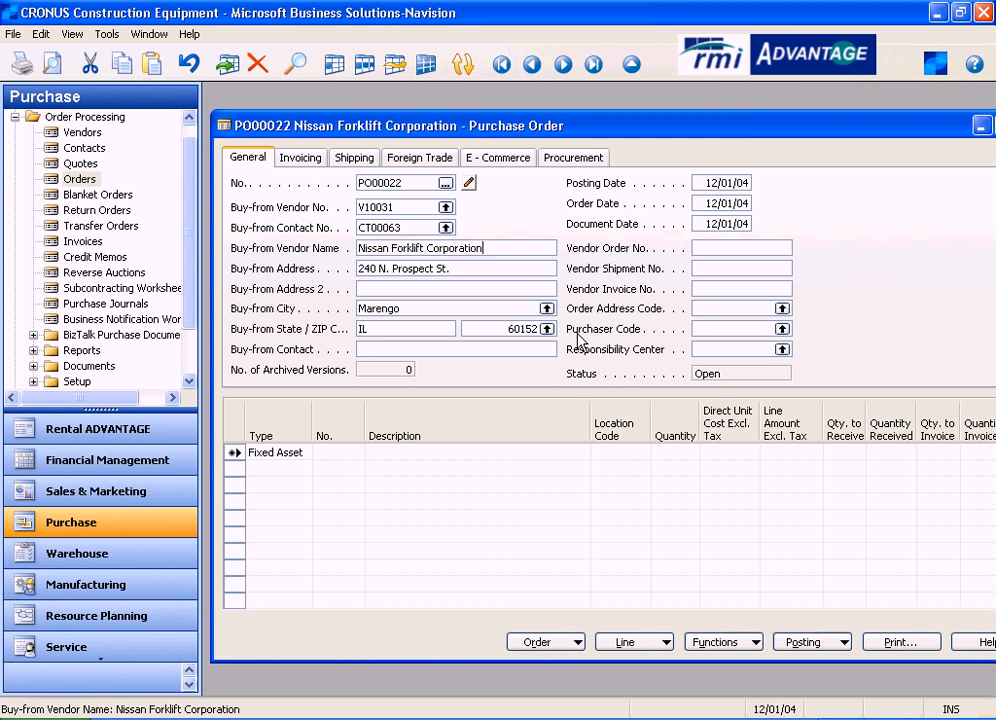
key("Tab")
key("Tab")
key("Tab")
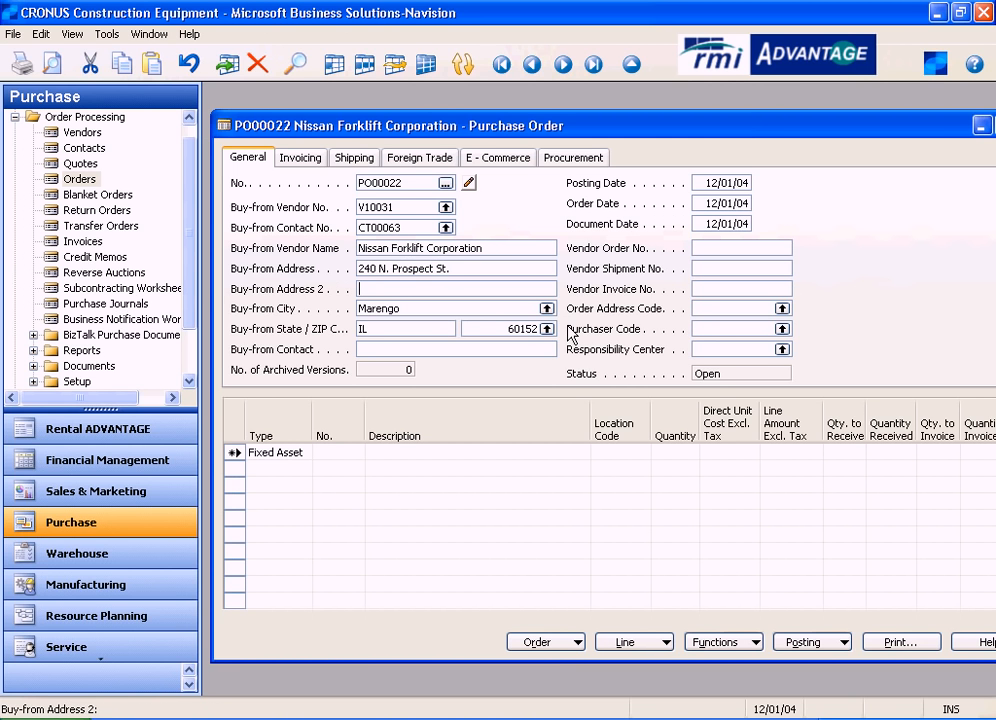
key("Tab")
key("Tab")
key("Tab")
key("Tab")
key("Tab")
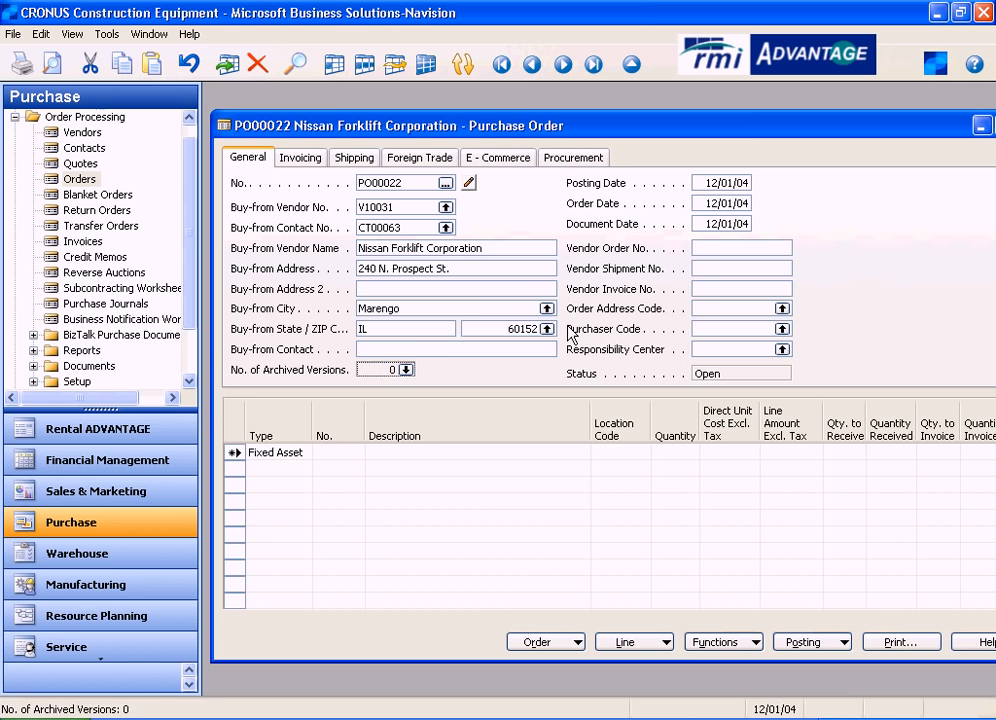
View the order's comment sheet and its comment entry field, and close it without adding a comment.
key("Return")
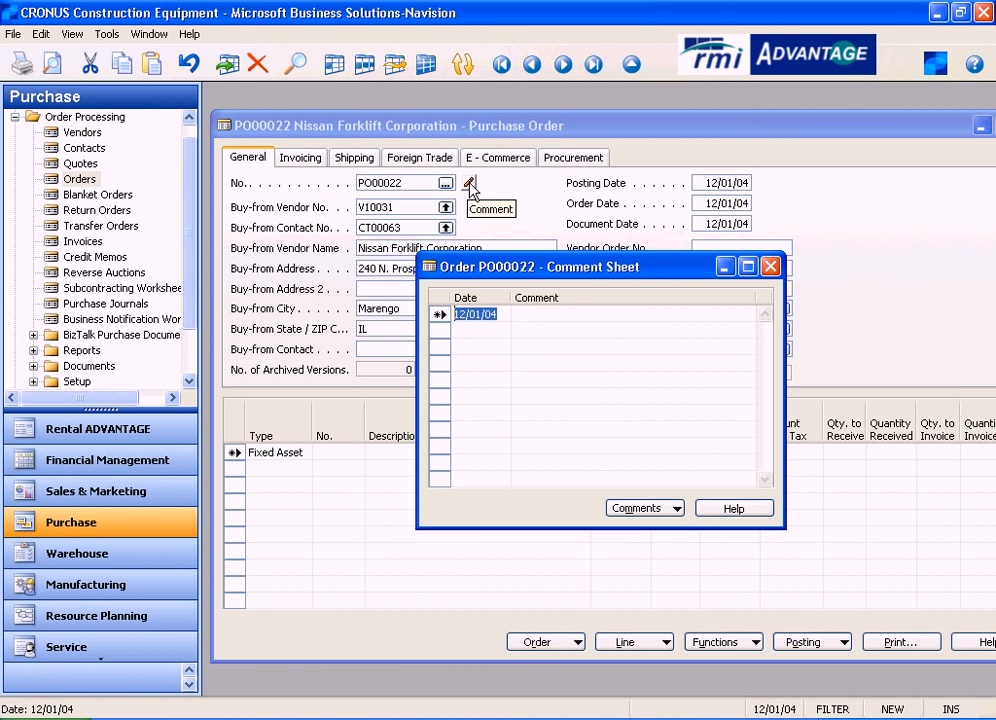
left_click(555, 316)
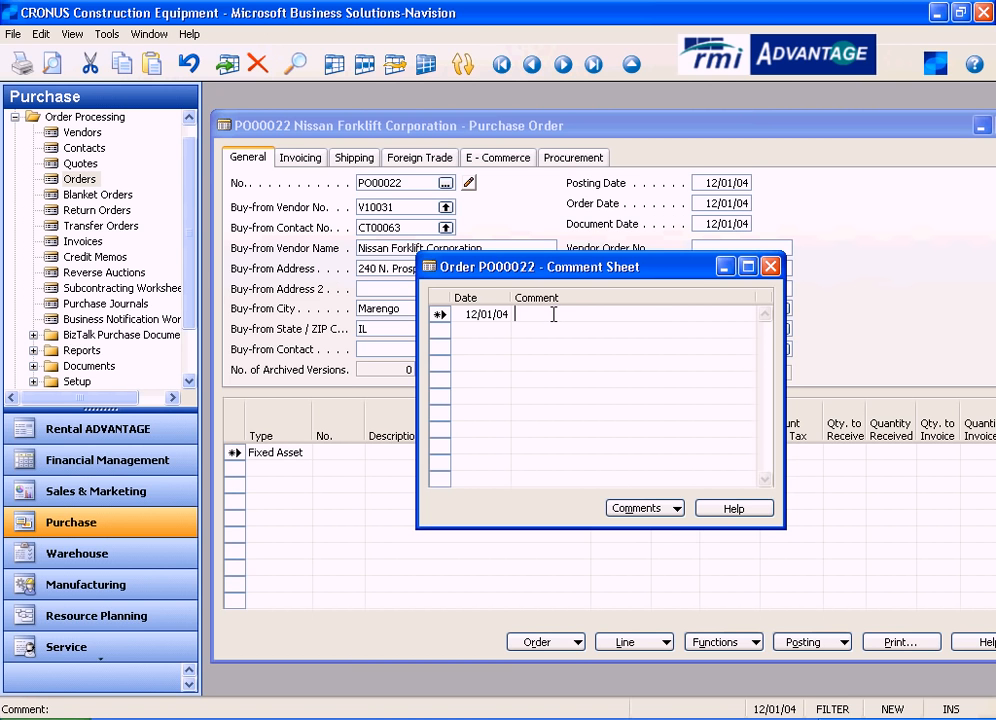
key("Escape")
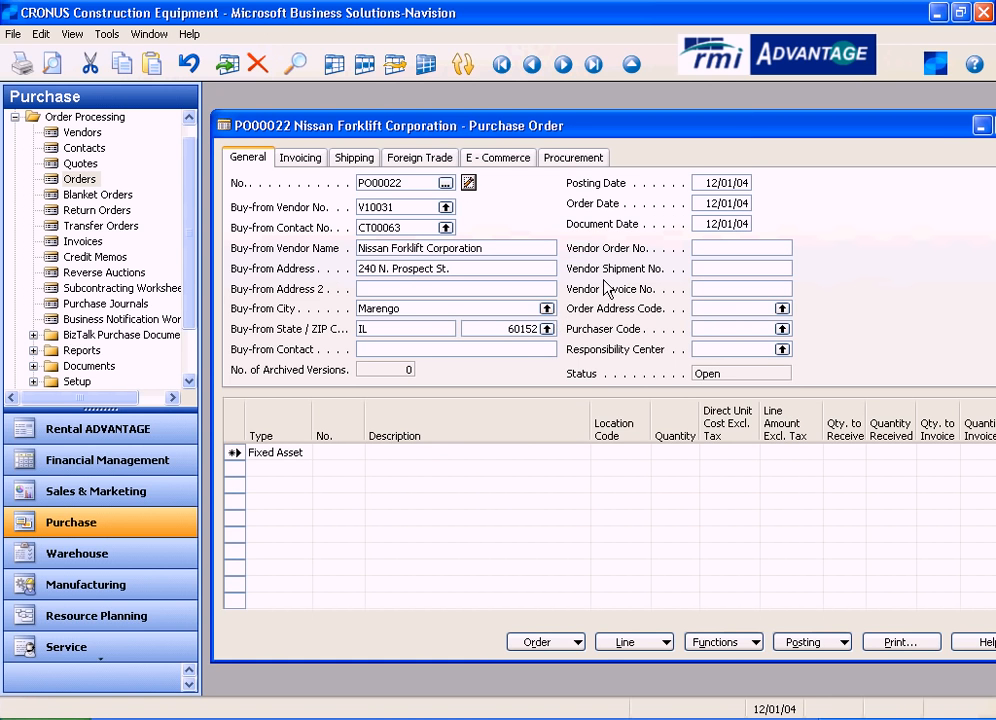
Review the order's posting, order and document dates and its vendor order, shipment and invoice number fields.
left_click(707, 183)
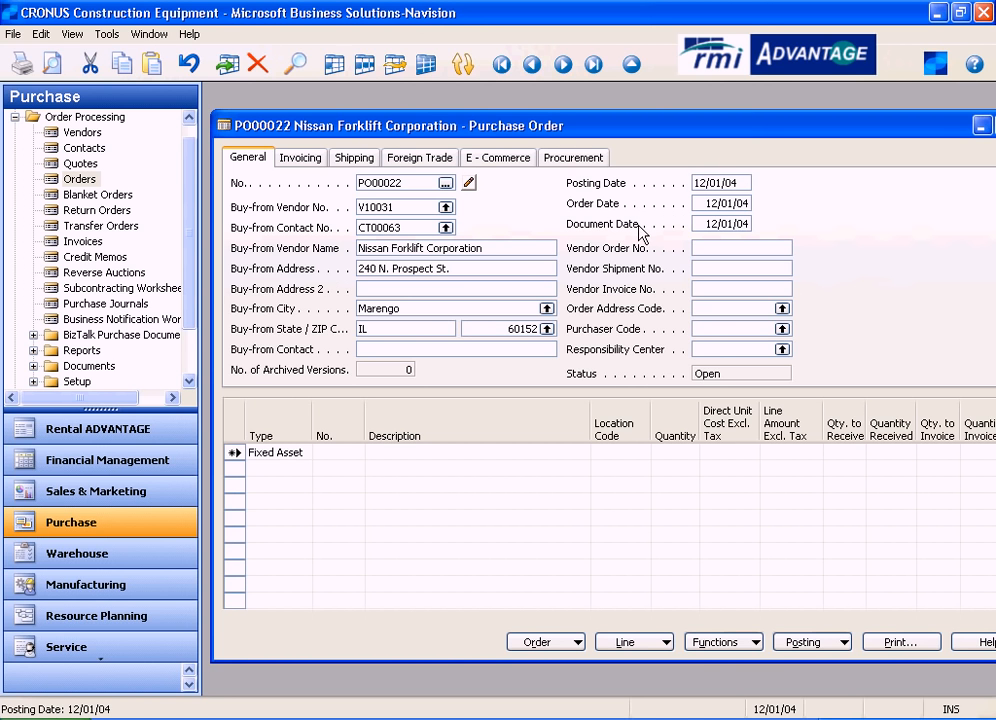
left_click(740, 203)
left_click_drag(740, 203, 686, 213)
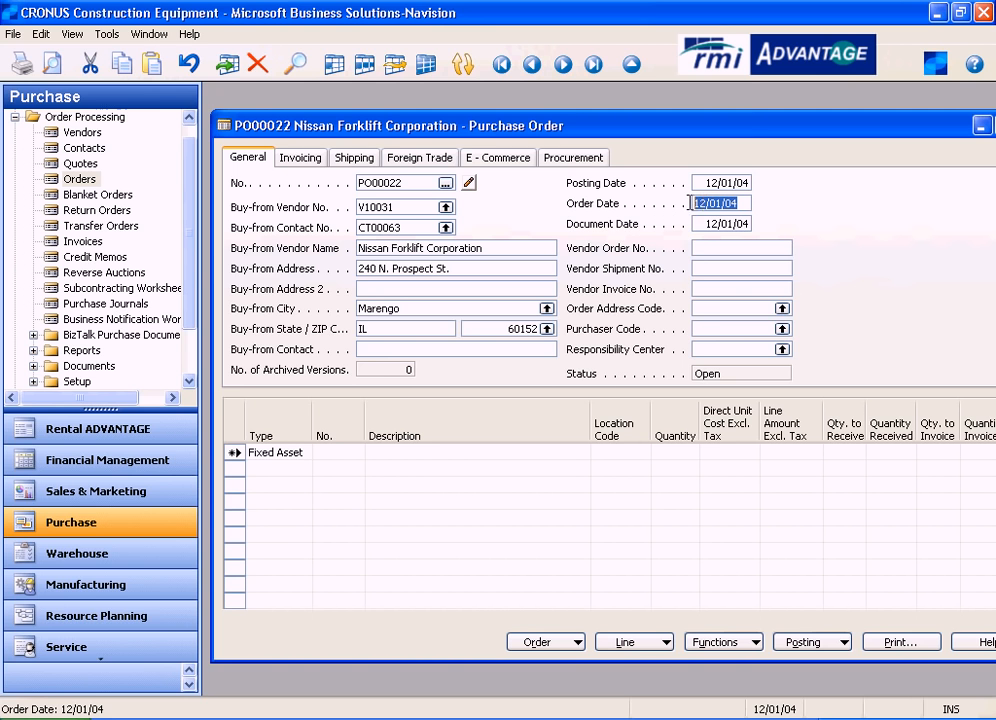
left_click(749, 223)
left_click_drag(749, 223, 684, 223)
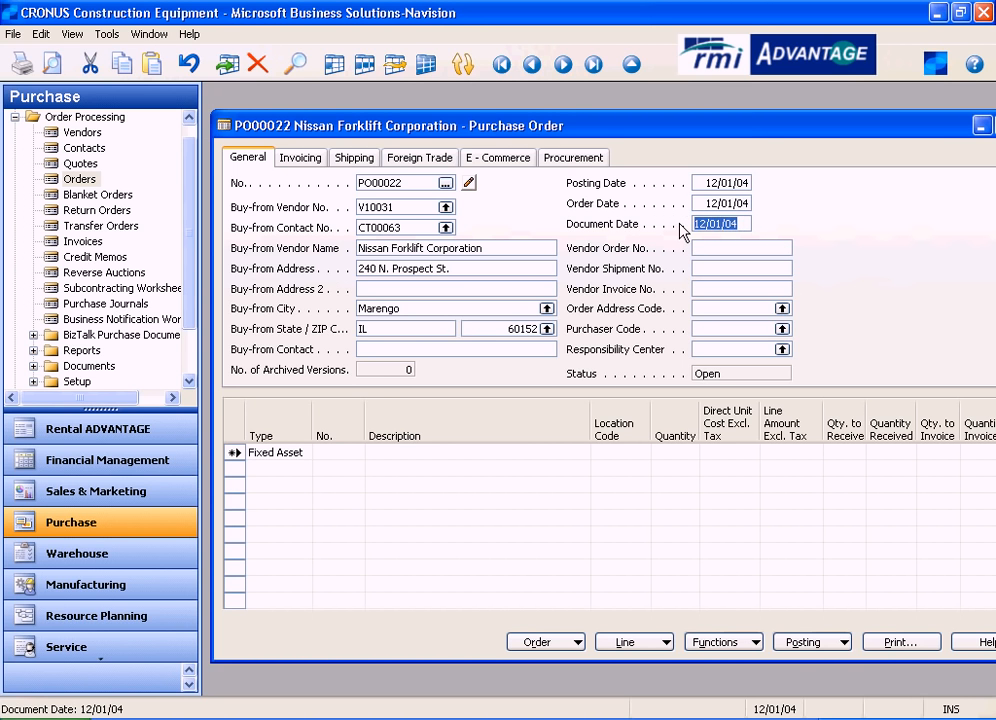
left_click(745, 223)
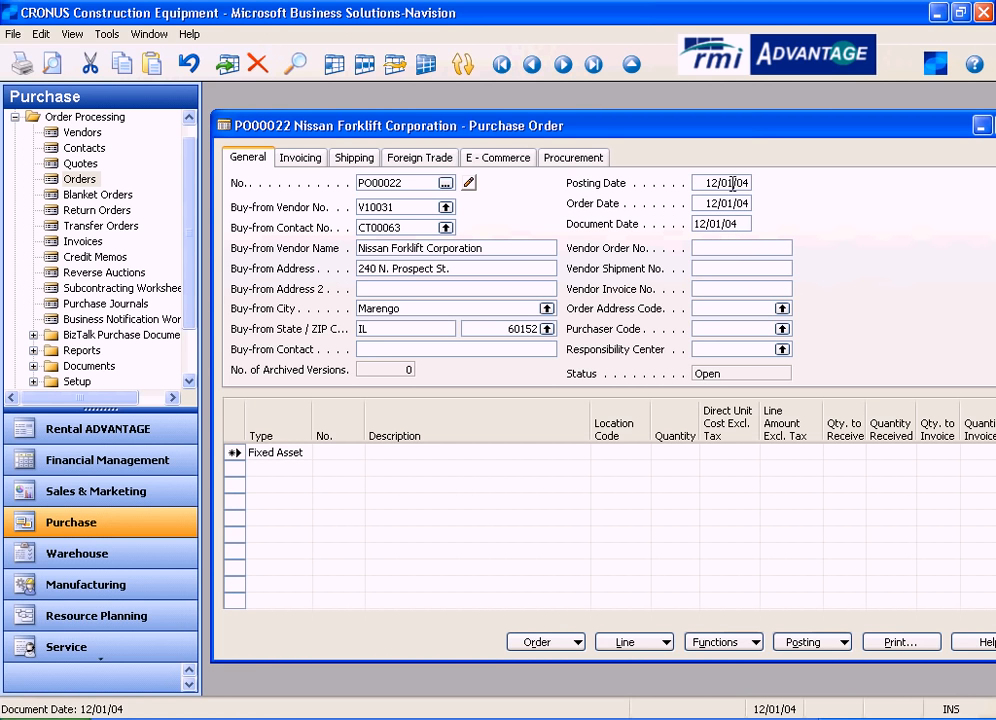
left_click(711, 247)
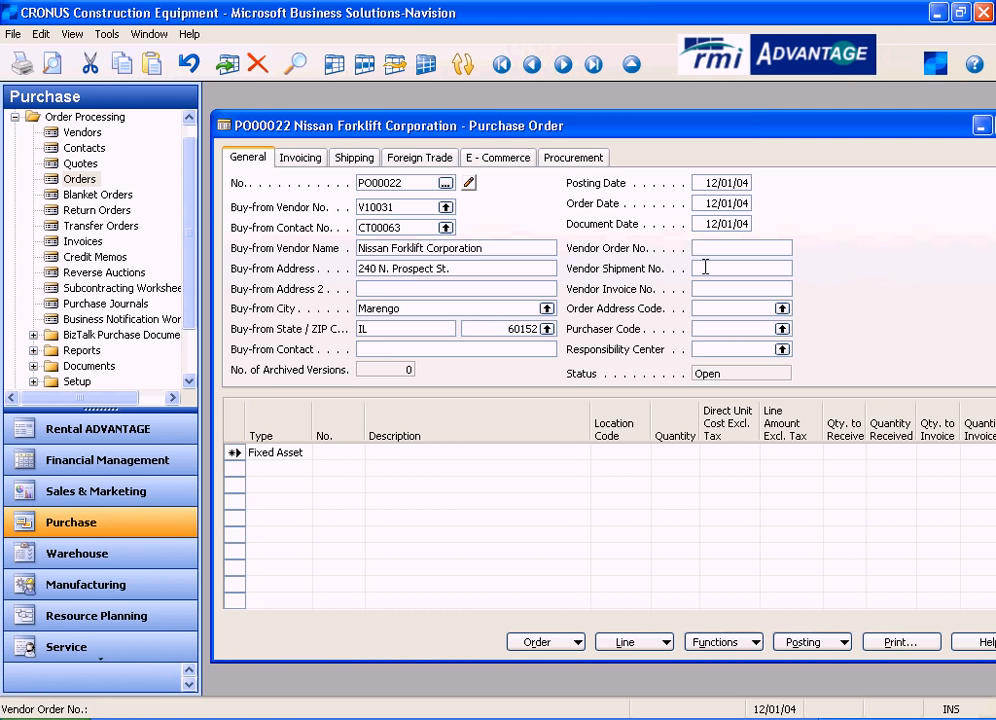
left_click(705, 267)
left_click(711, 289)
Look up the vendor's order addresses and the available purchasers, closing both lists without a selection.
left_click(704, 307)
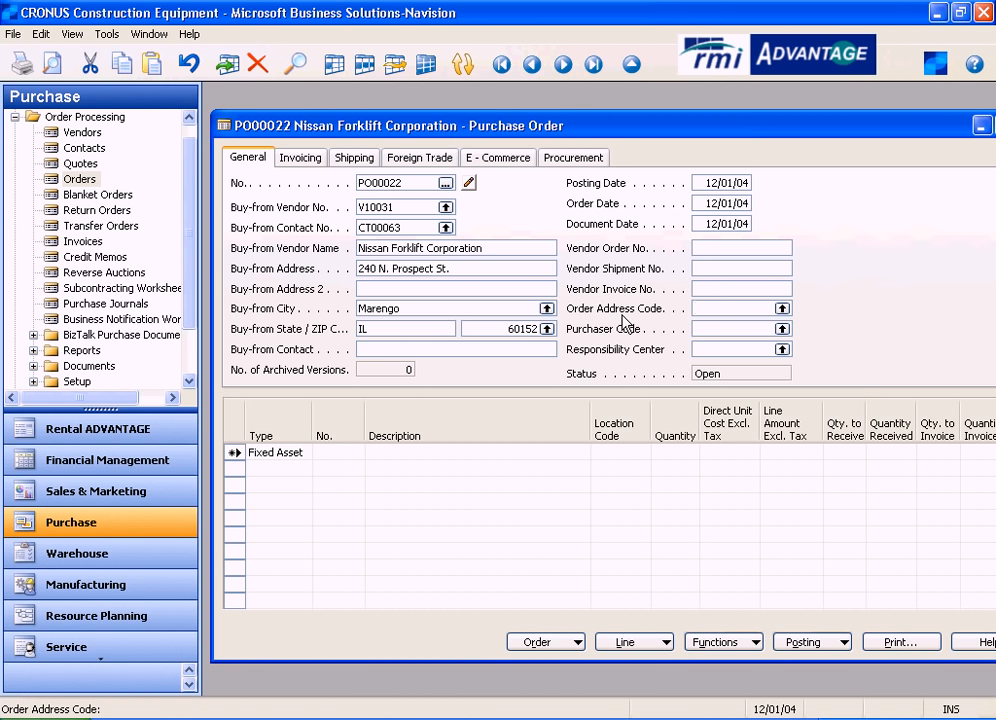
left_click(782, 309)
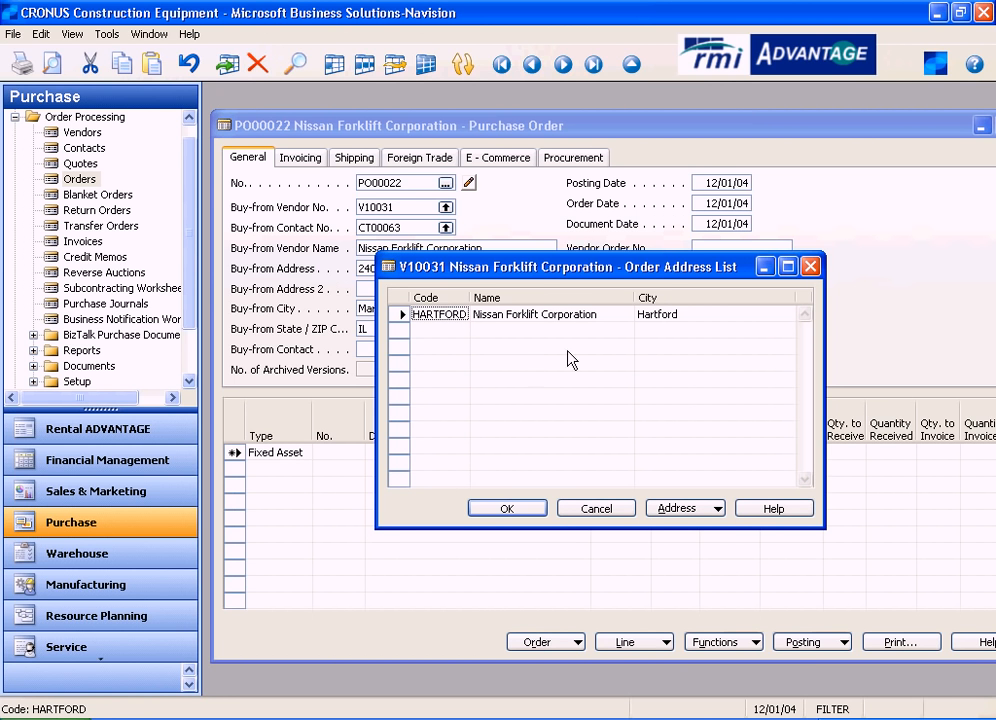
left_click(810, 266)
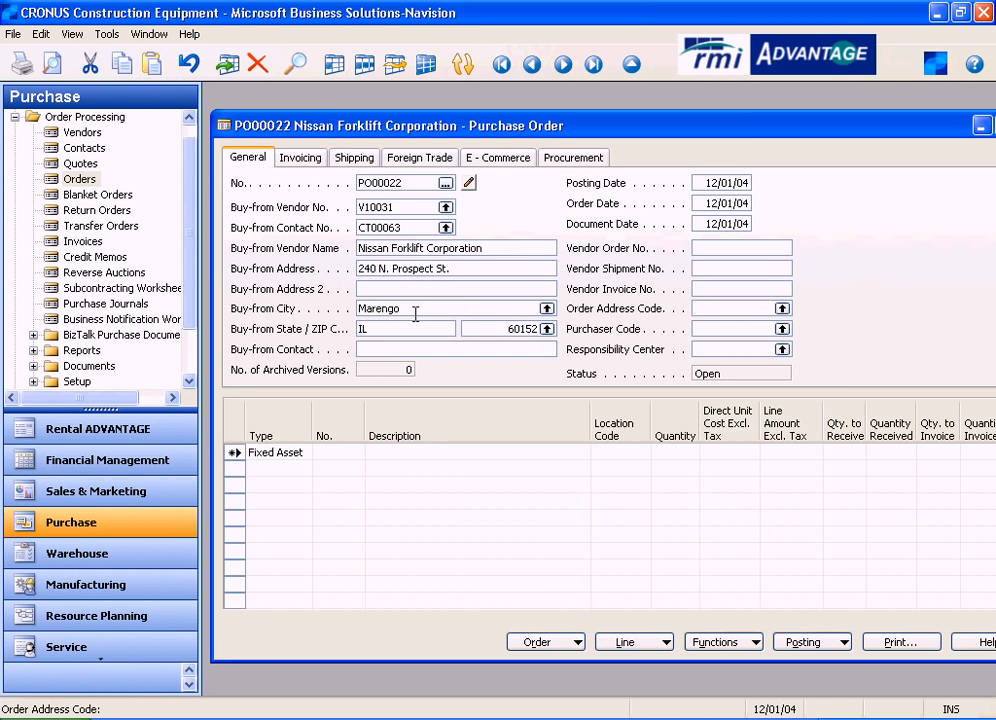
left_click(729, 326)
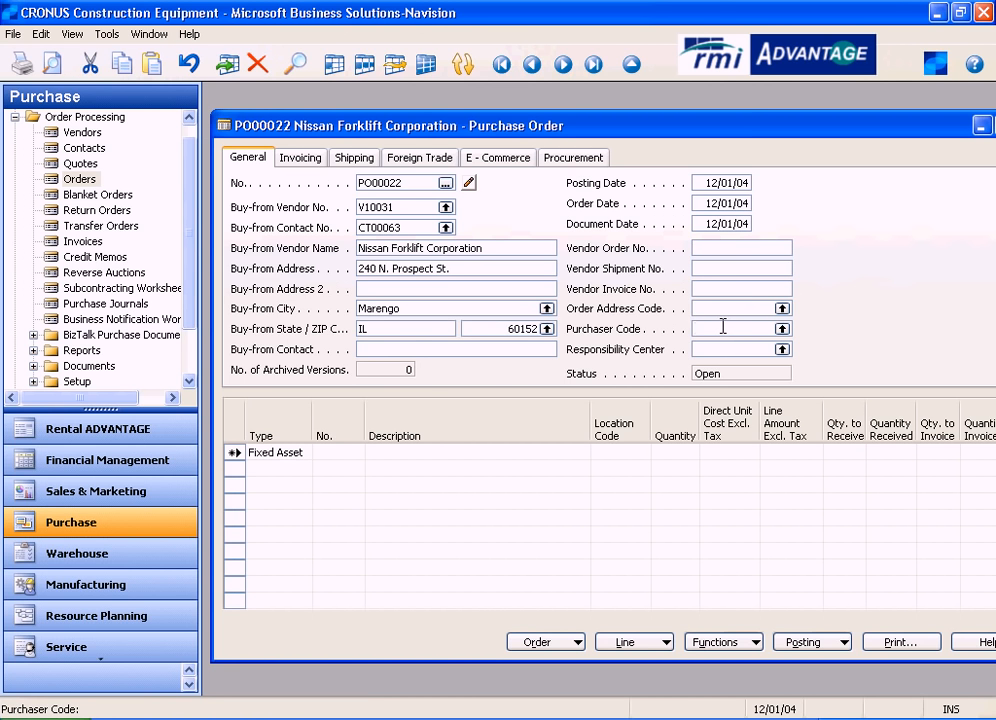
left_click(781, 331)
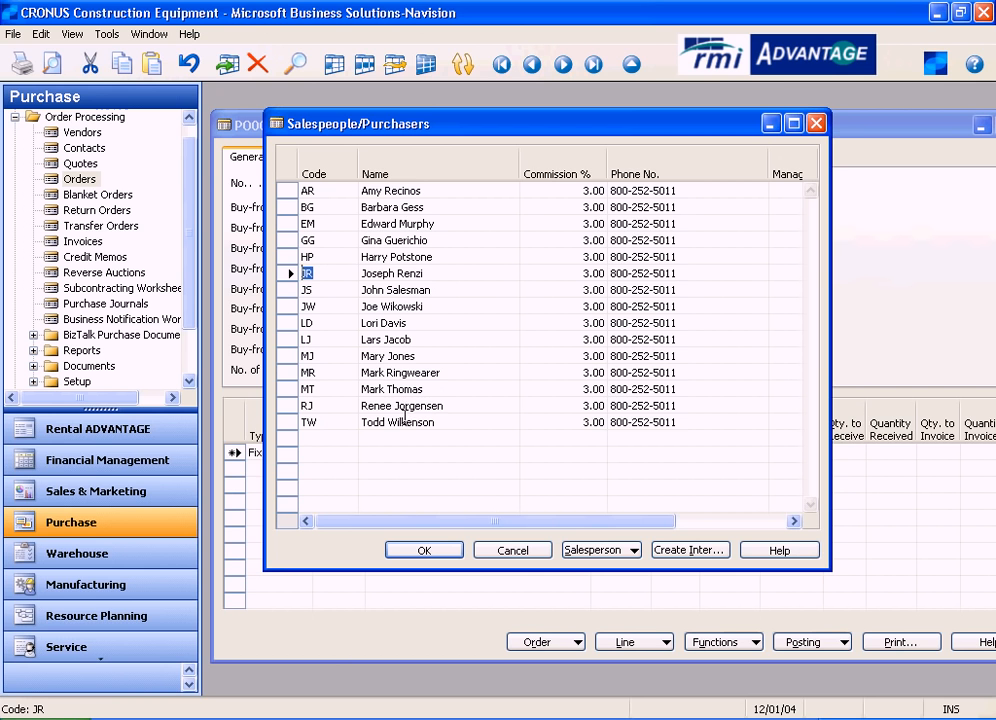
left_click(533, 551)
Set the order's responsibility center to HARTFORD.
left_click(768, 351)
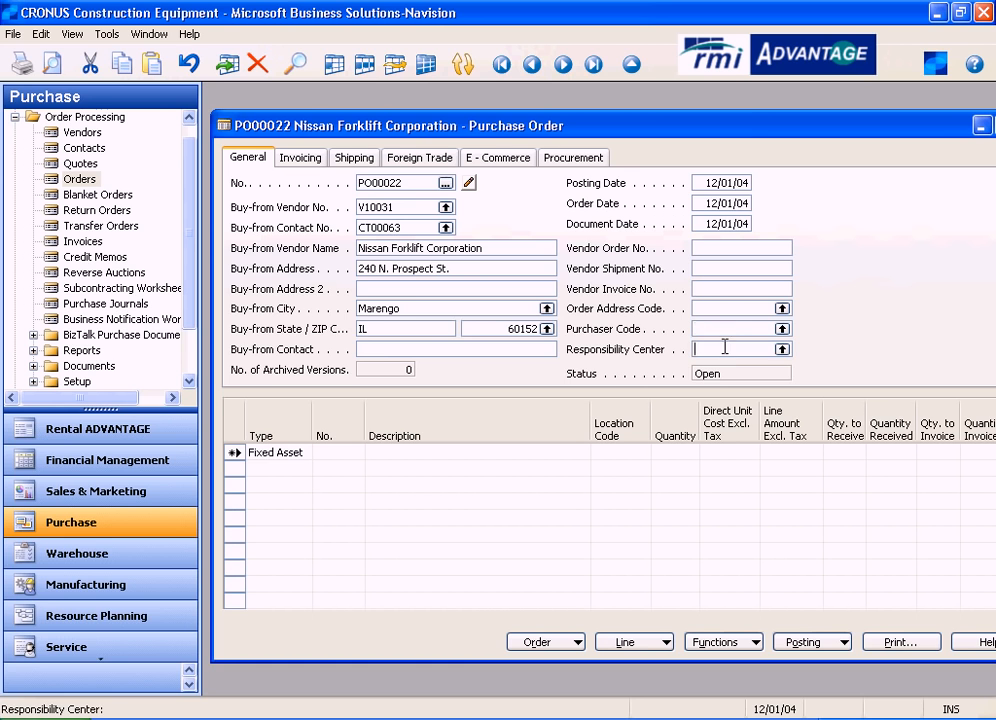
left_click(781, 350)
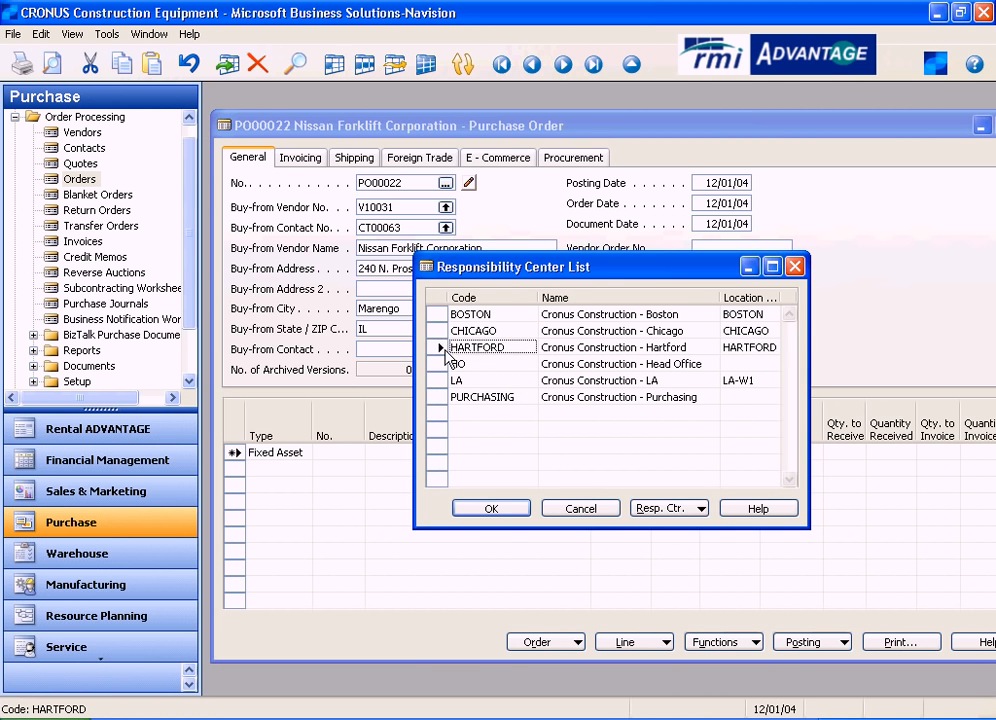
left_click(445, 350)
left_click(490, 512)
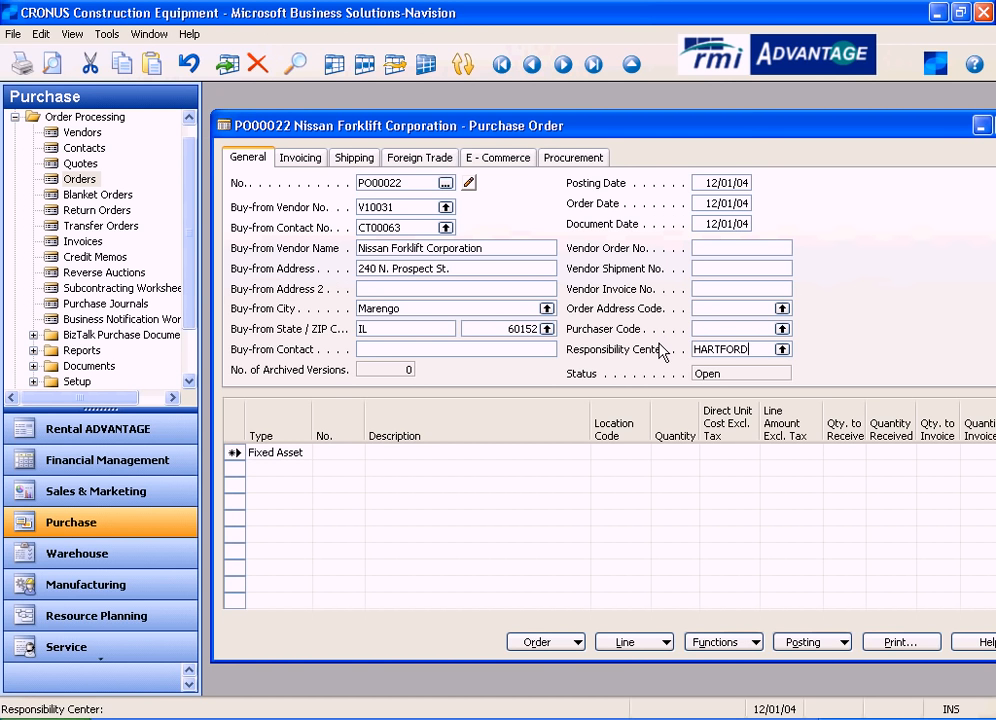
key("Tab")
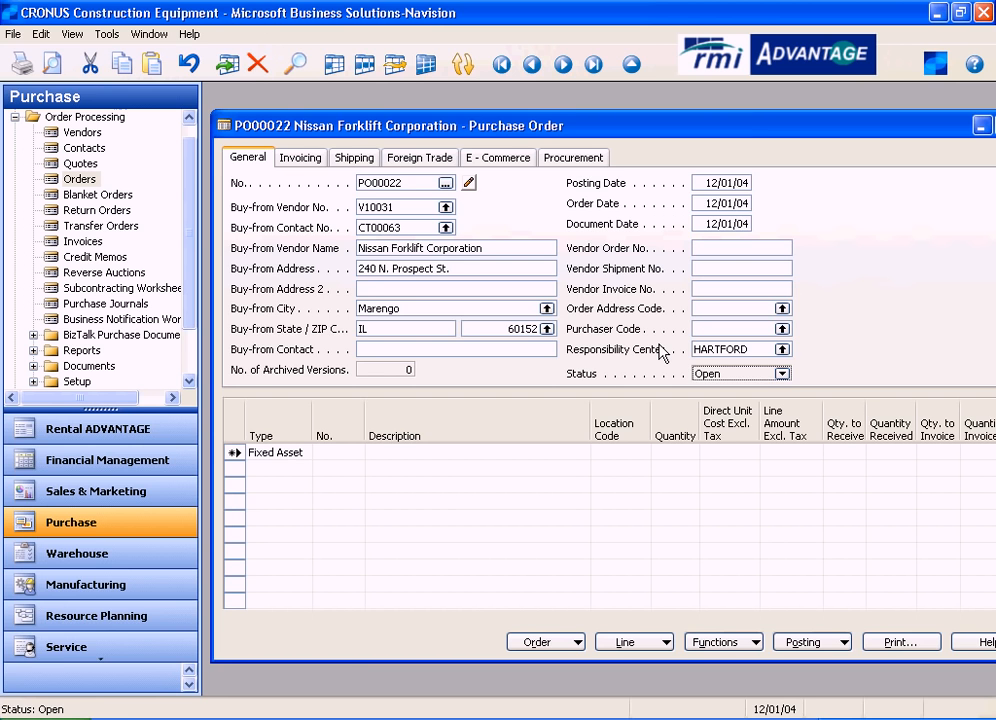
Review the pay-to vendor, department code and payment terms code in the order's invoicing details.
key("ctrl+Page_Down")
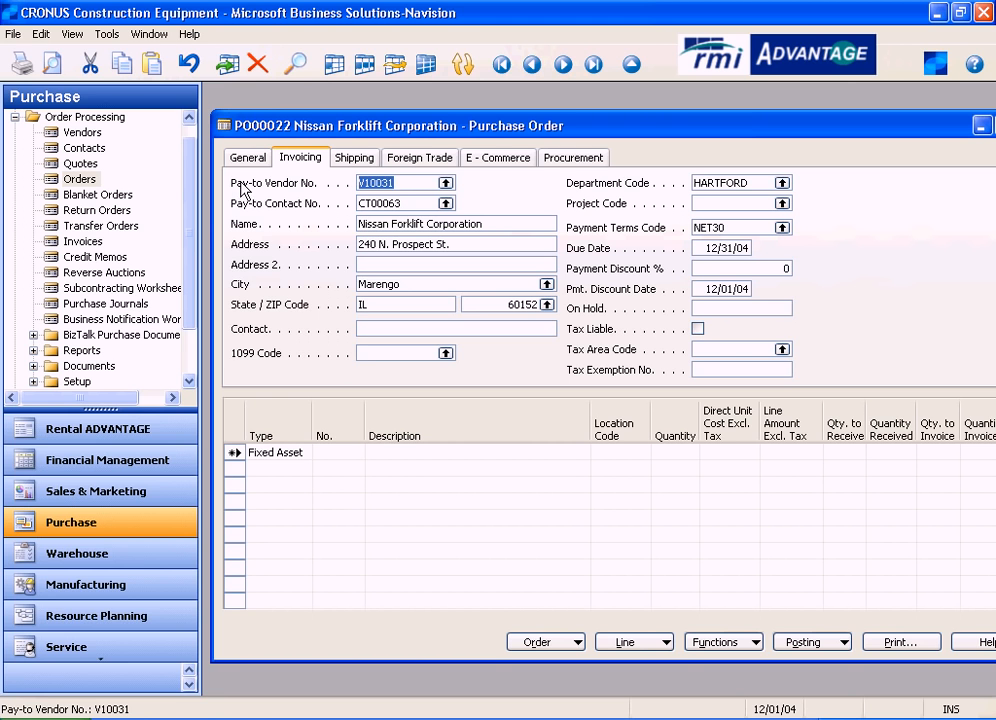
left_click(417, 182)
left_click(751, 182)
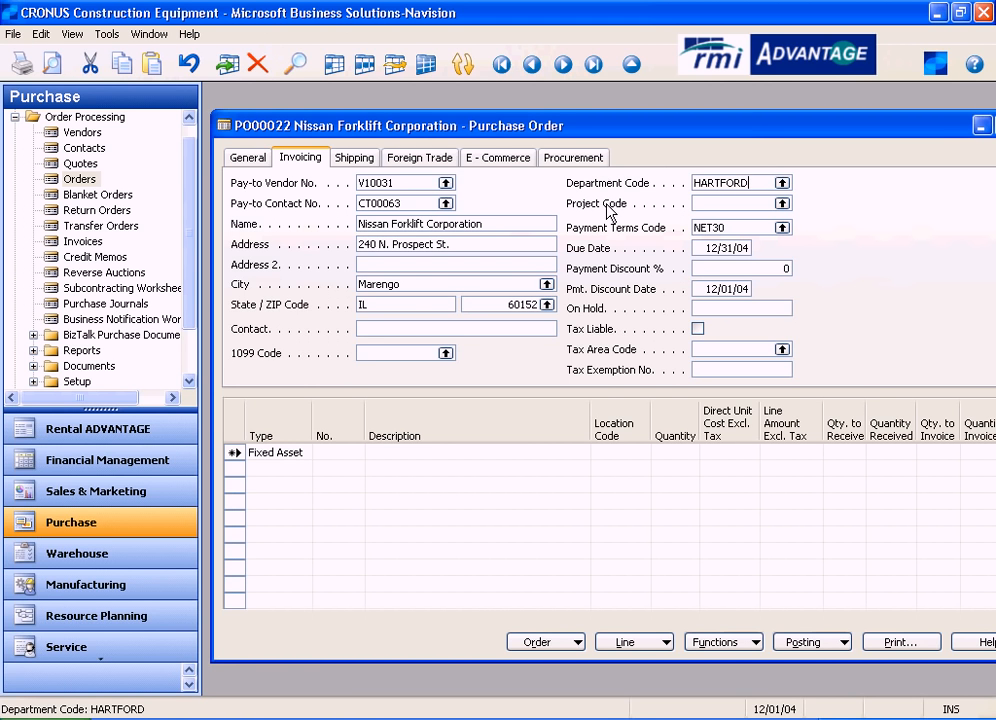
left_click(747, 226)
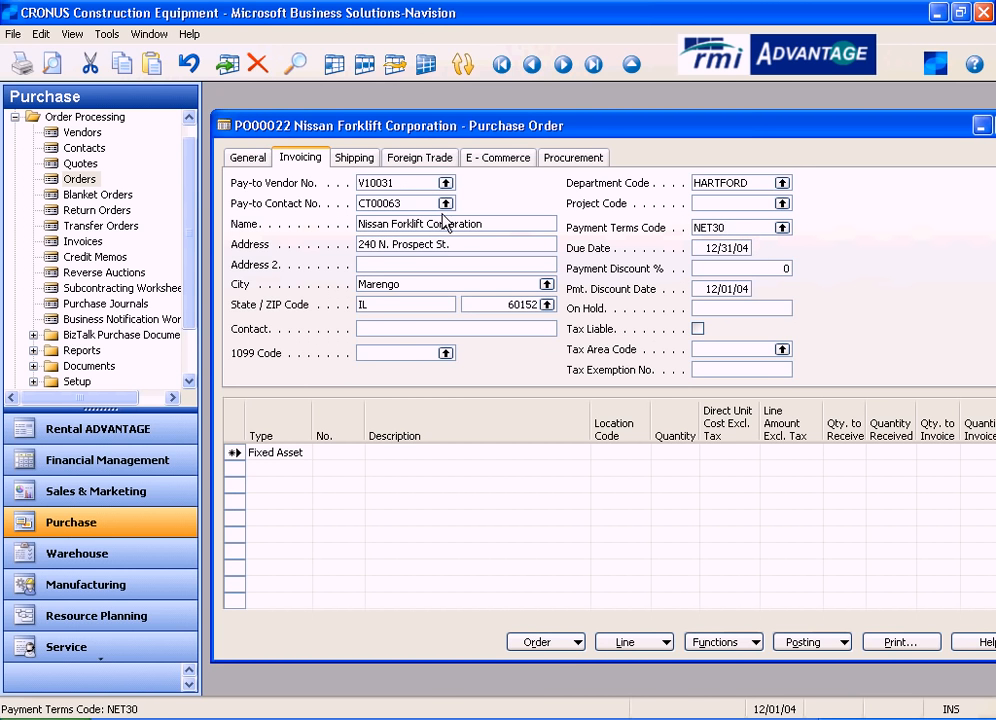
Check the order's general document date against the invoicing due date, and examine the payment discount percentage.
left_click(254, 160)
left_click(743, 226)
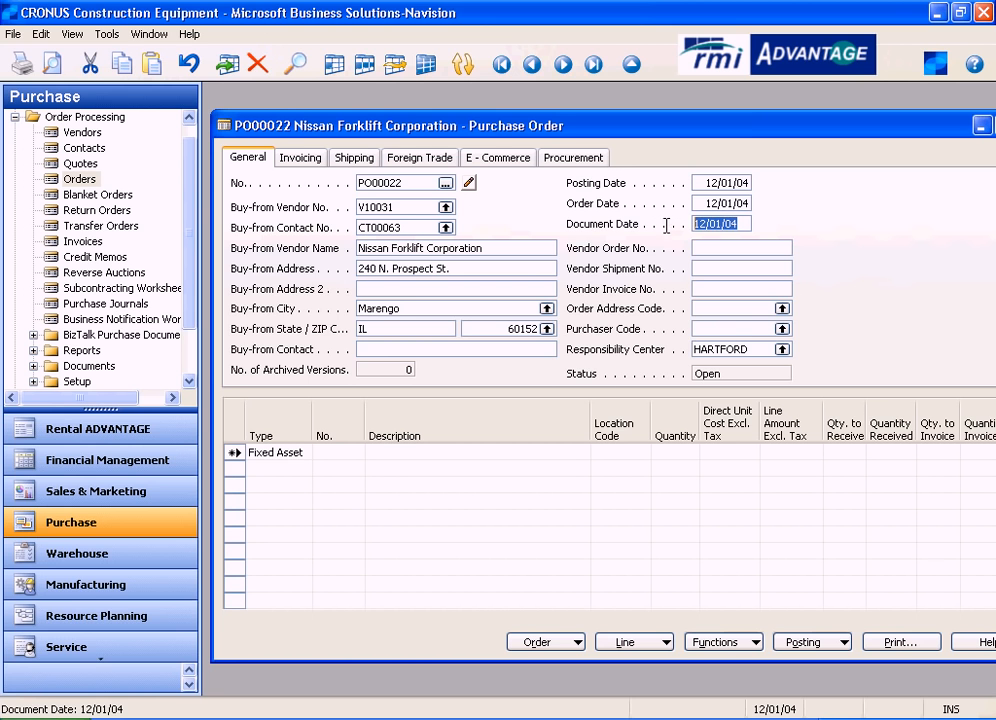
left_click(302, 167)
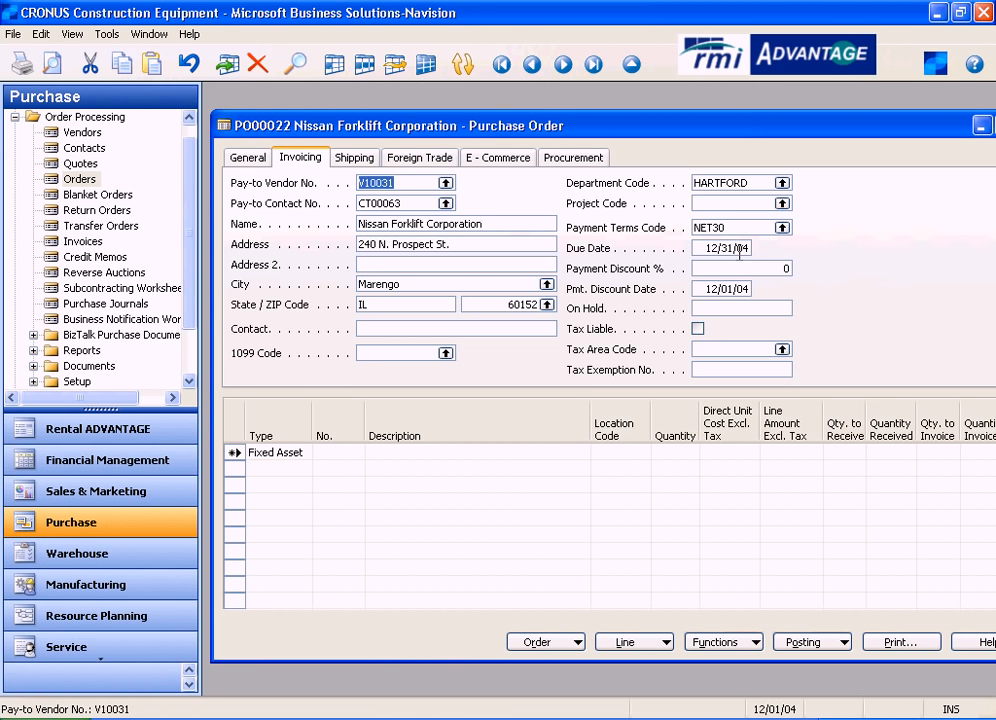
left_click(739, 267)
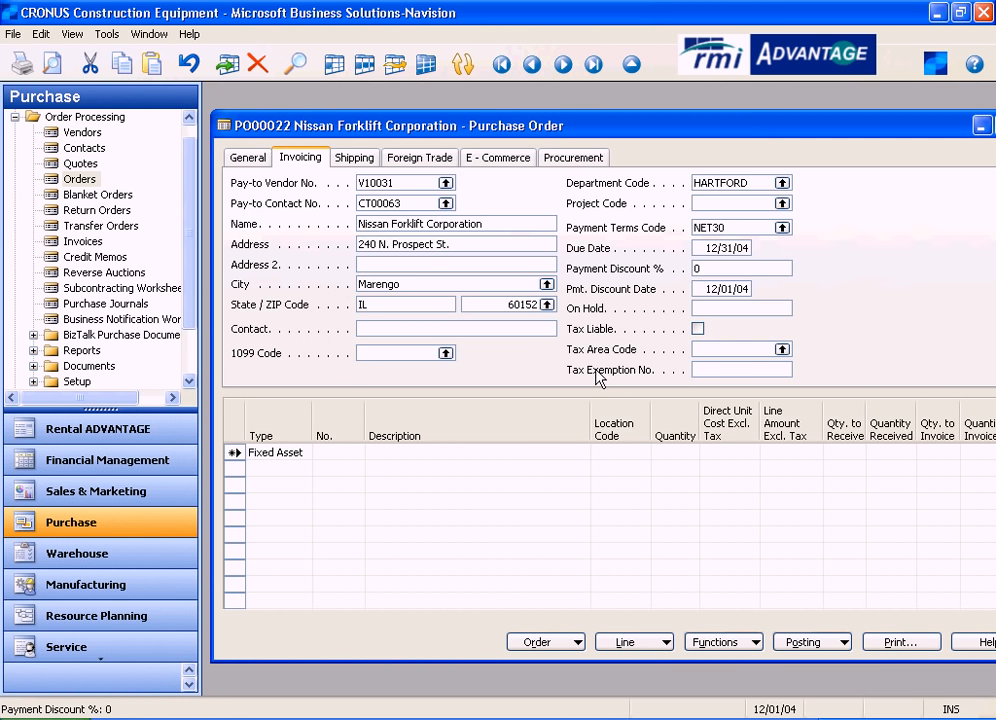
Review the order's ship-to address and location code in the shipping details, and return to the general details.
left_click(355, 158)
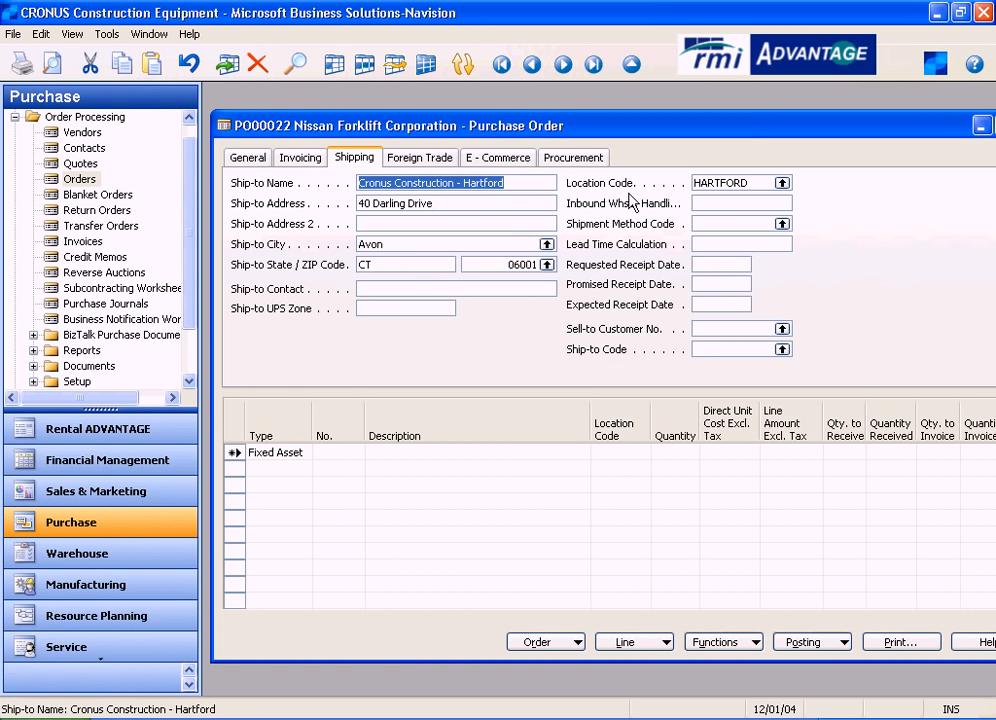
left_click(758, 183)
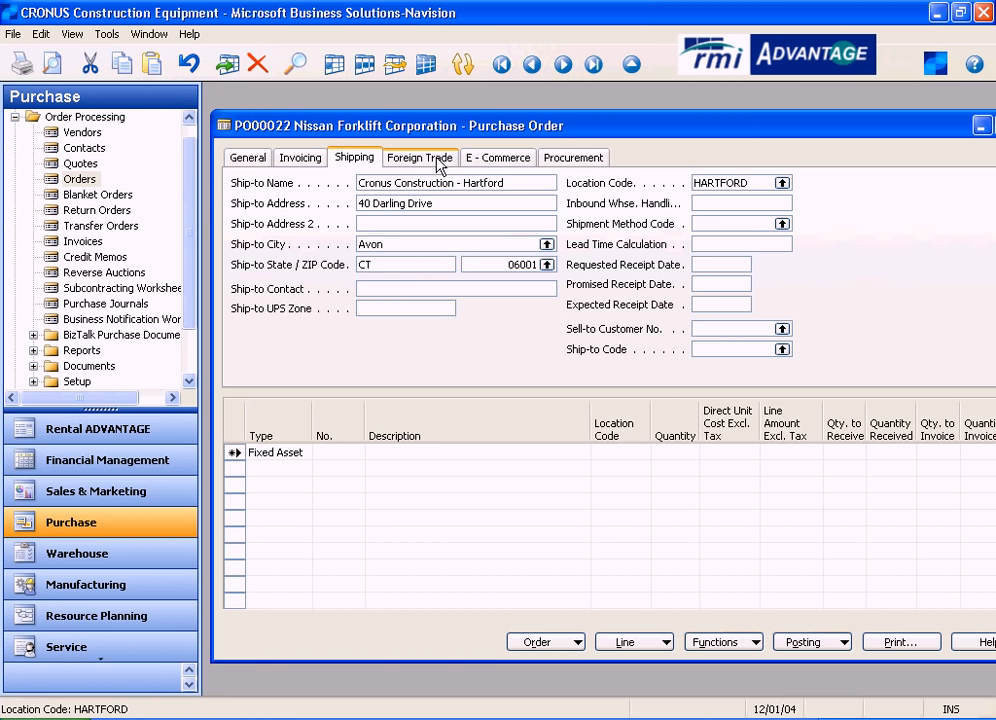
left_click(247, 161)
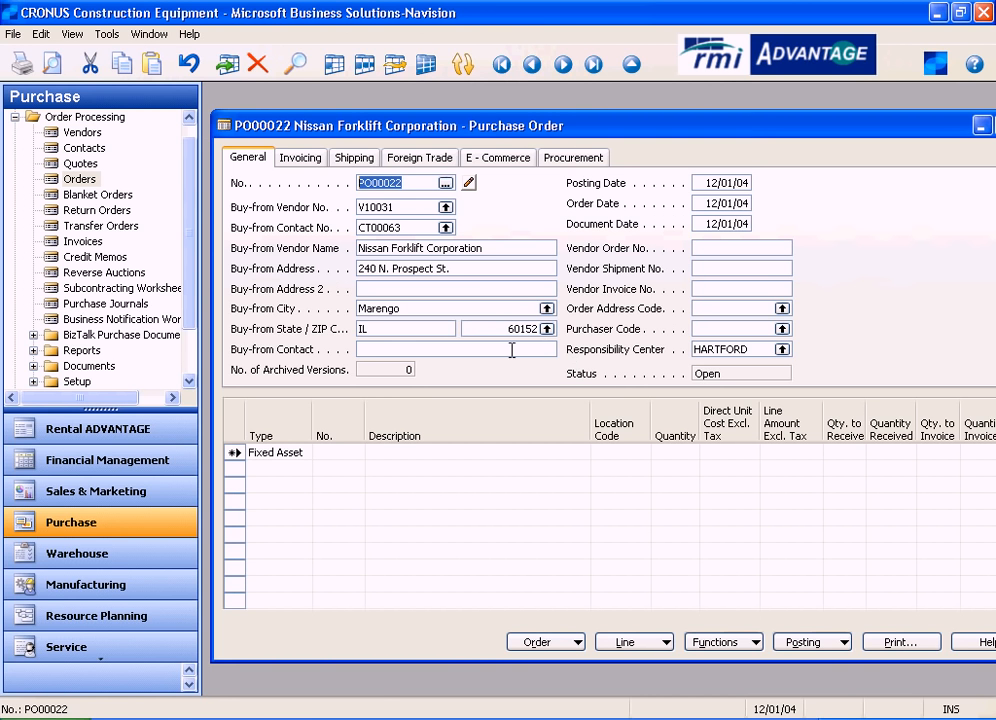
Add item 134052 STUD as the first order line with type Item, and collapse the navigation pane to show the full order.
left_click(293, 450)
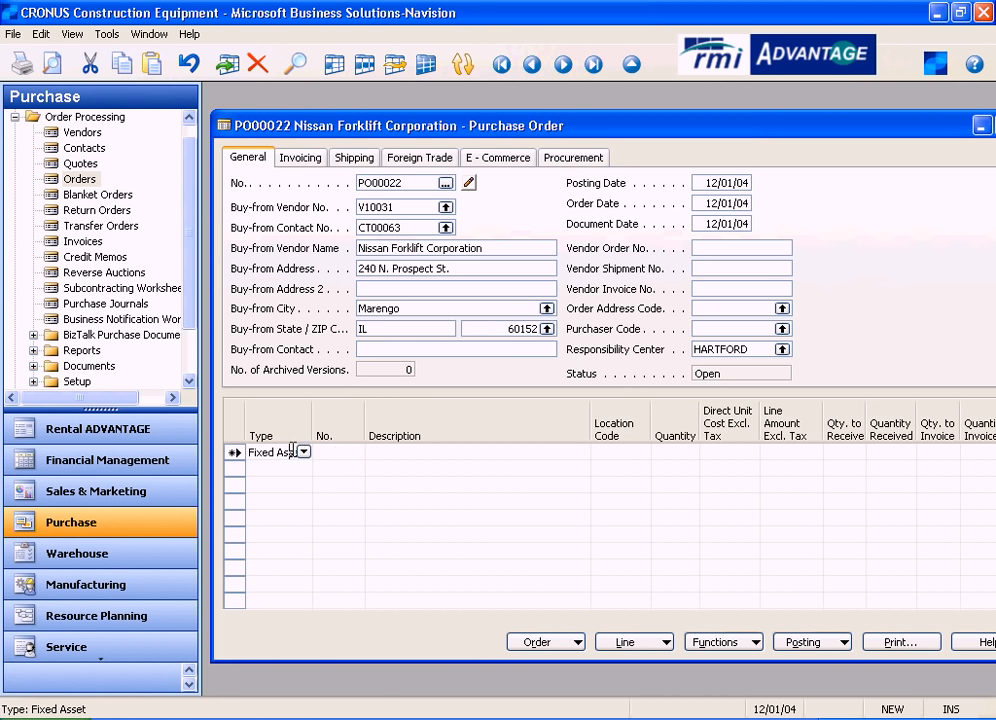
left_click(303, 453)
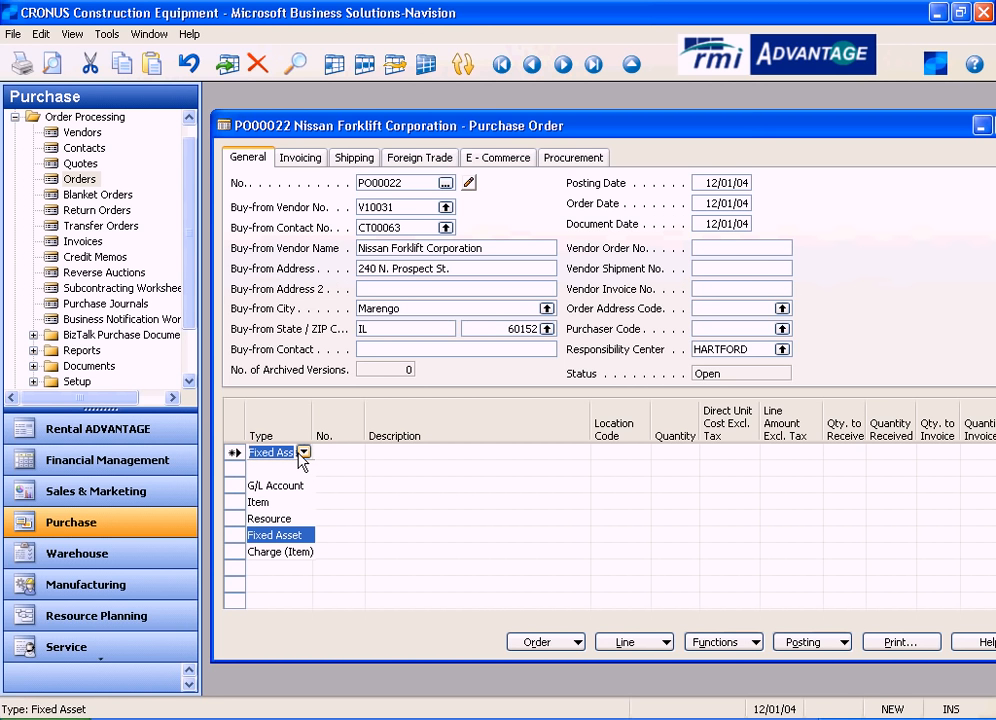
left_click(259, 502)
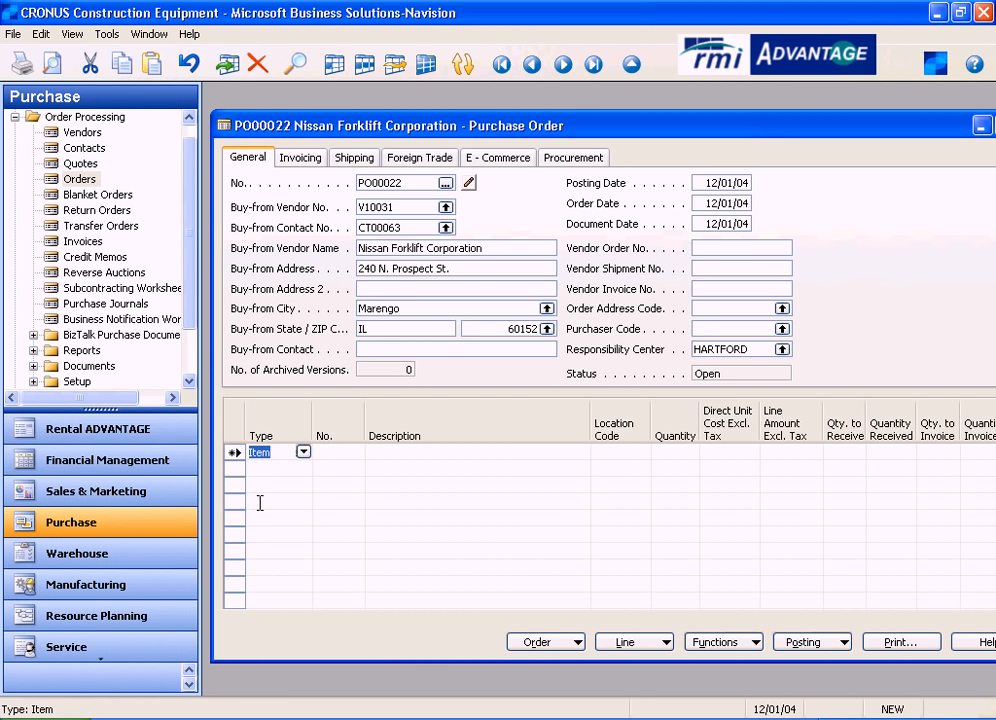
left_click(335, 452)
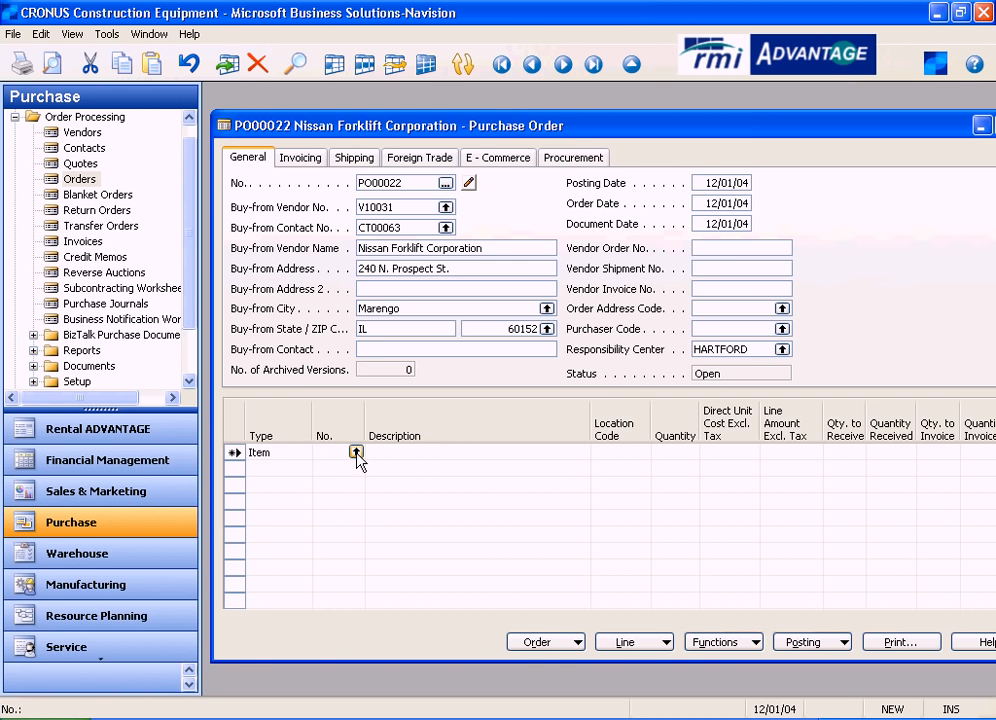
left_click(355, 452)
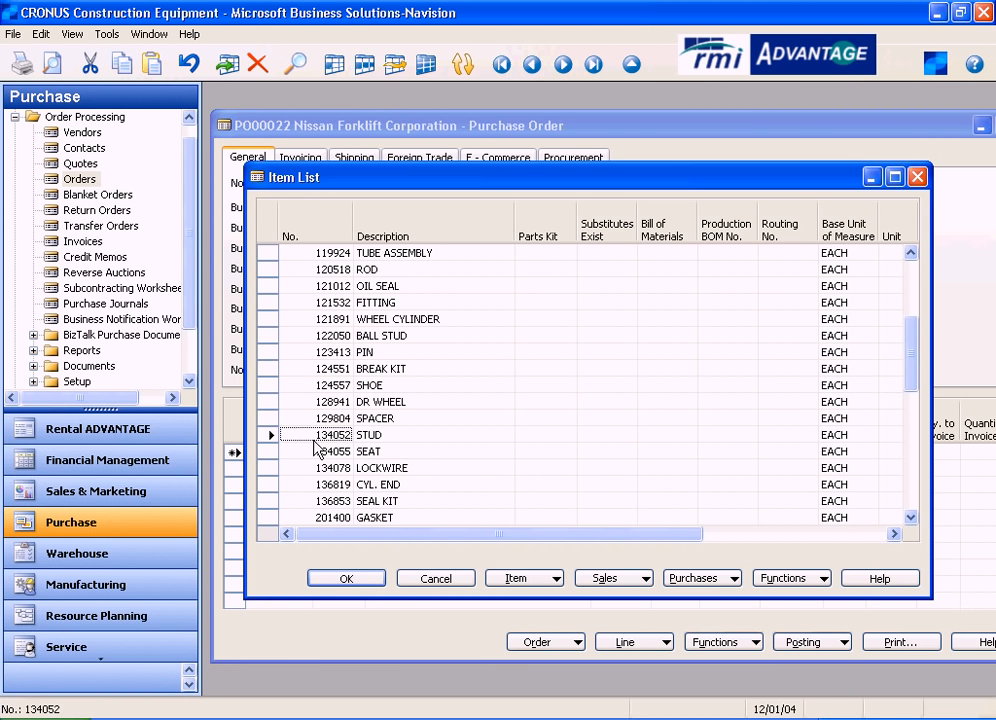
left_click(268, 436)
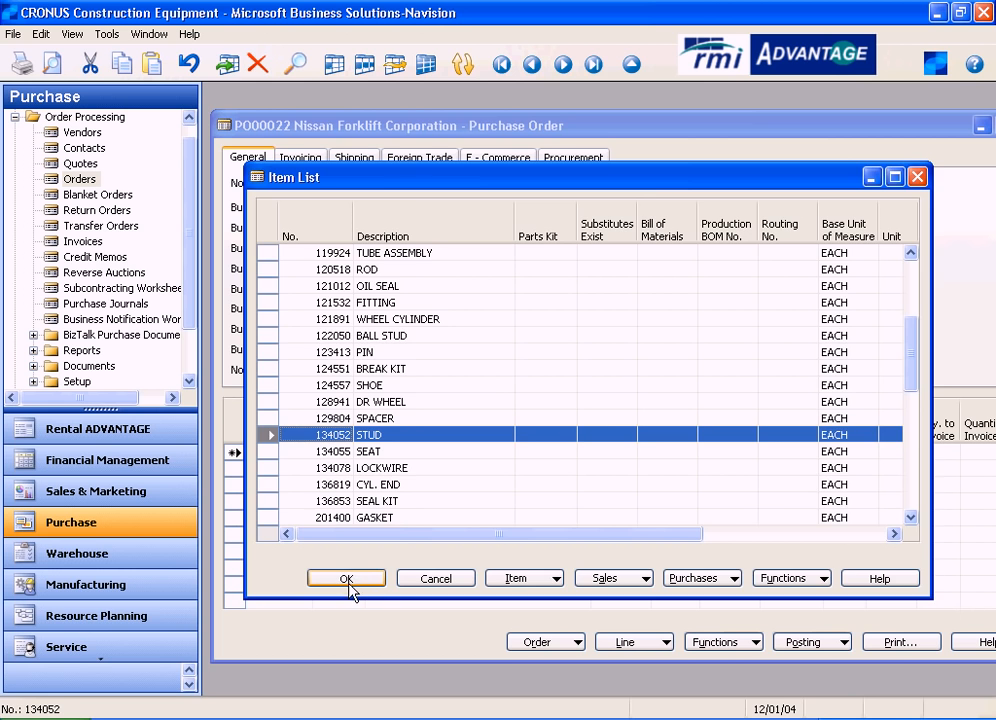
left_click(351, 588)
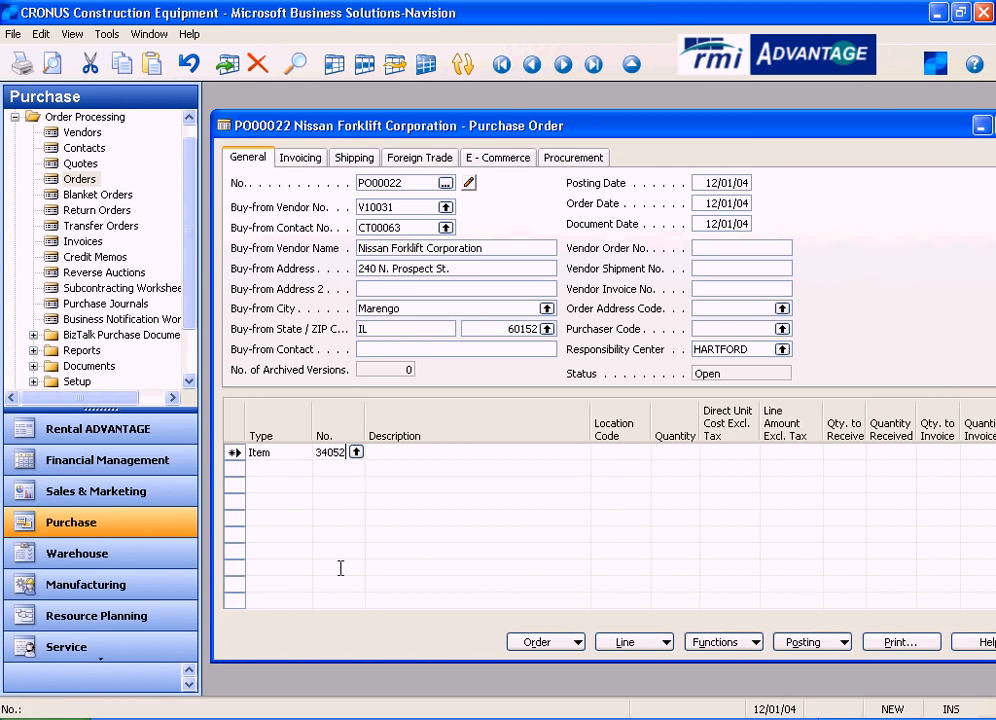
double_click(199, 310)
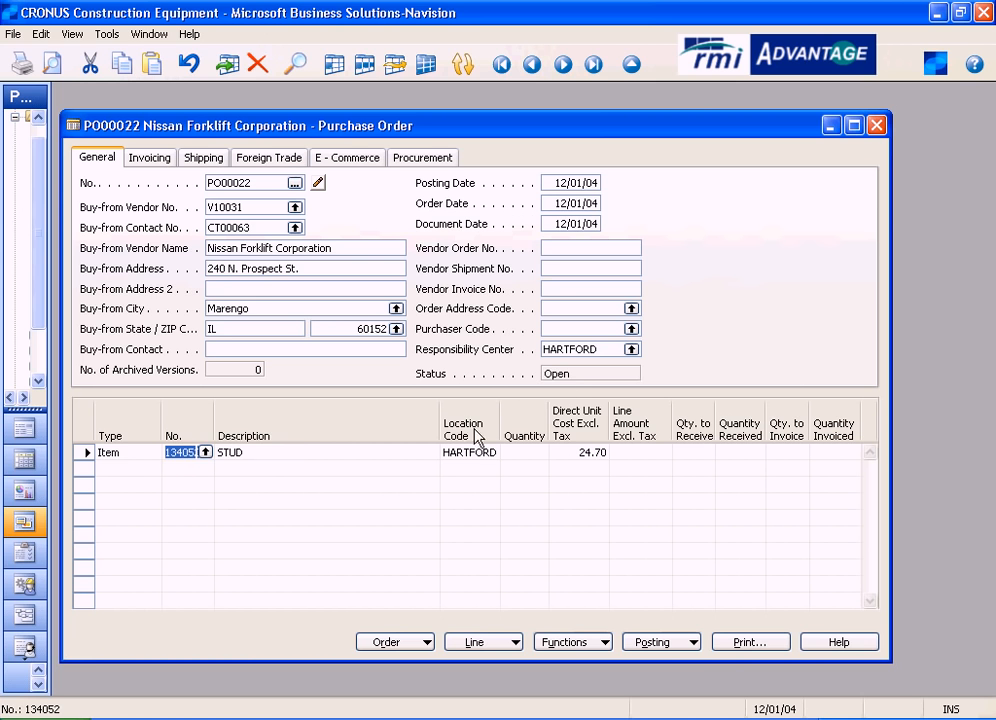
Set the STUD line's quantity to 5 and check its line amount excluding tax.
left_click(268, 450)
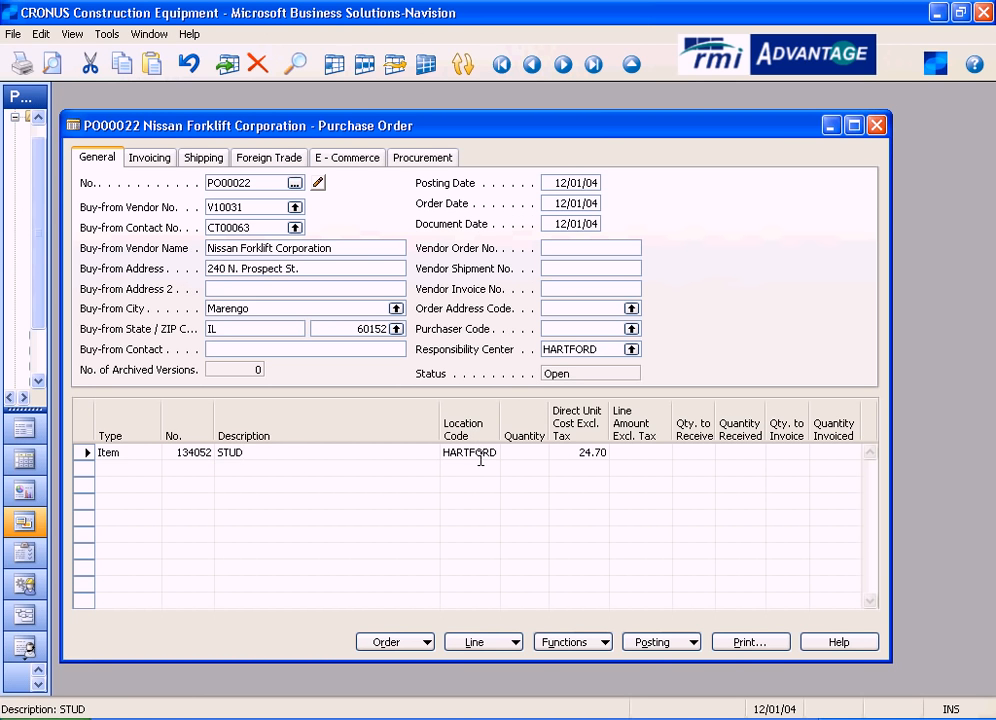
left_click(531, 452)
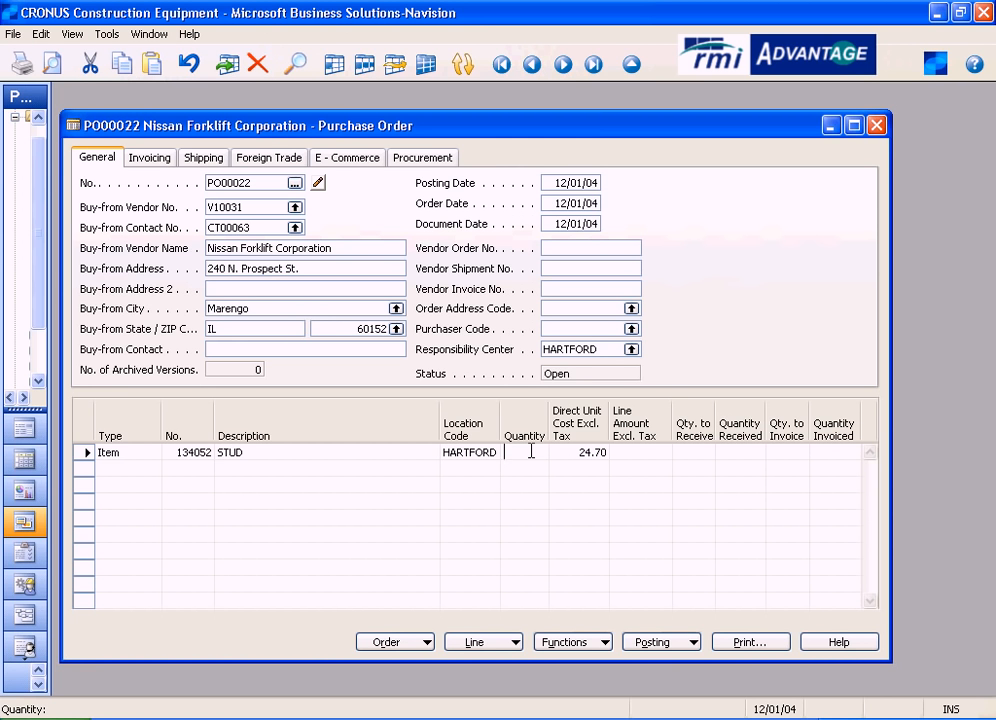
type("5")
key("Tab")
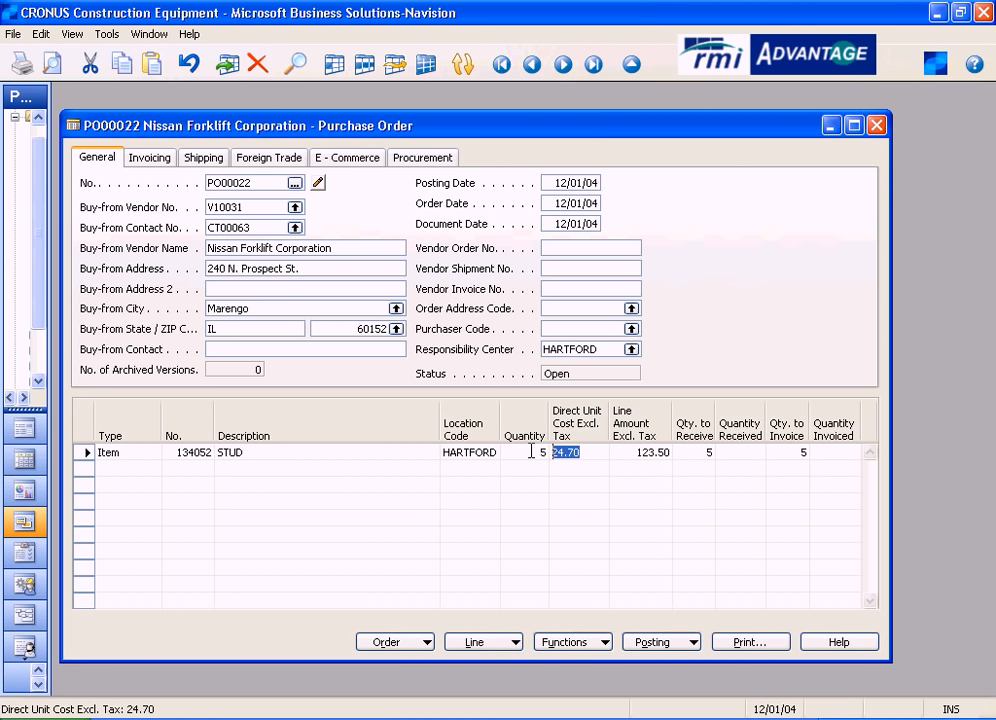
left_click(649, 452)
left_click(660, 451)
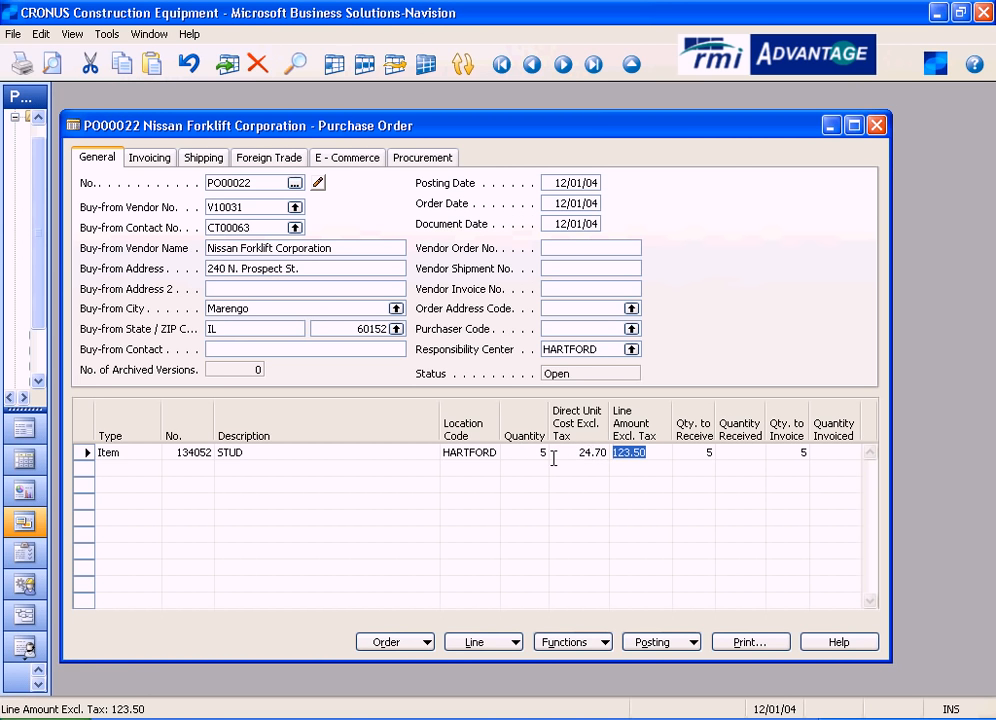
Check the last direct cost in the invoicing details of the STUD item card, and return to the order.
left_click(211, 456)
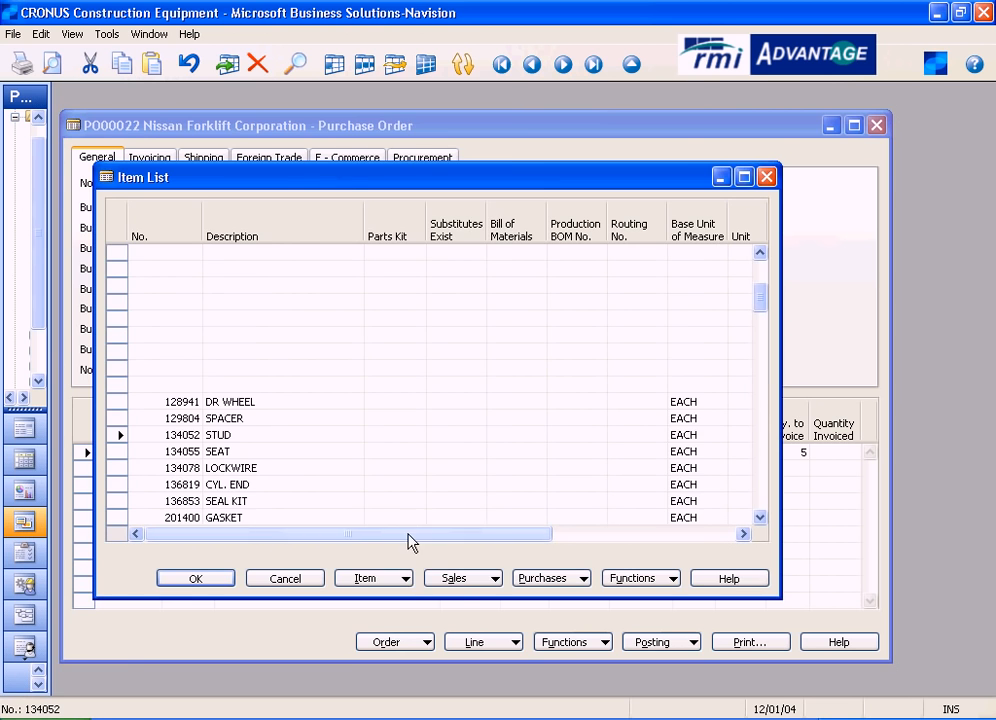
left_click(365, 578)
left_click(418, 100)
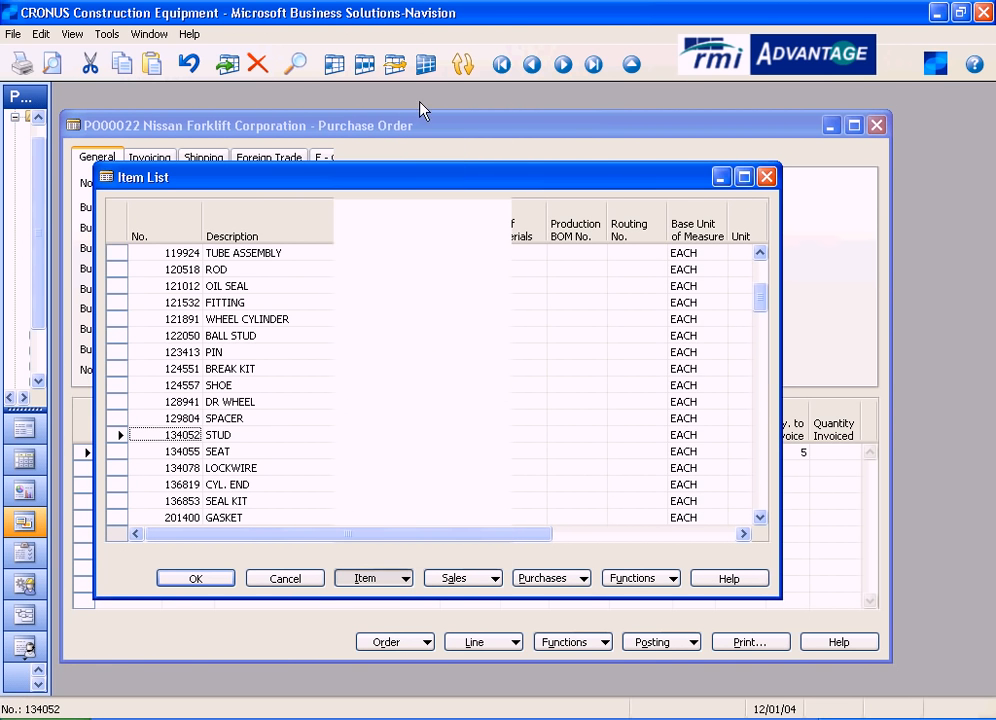
left_click(206, 202)
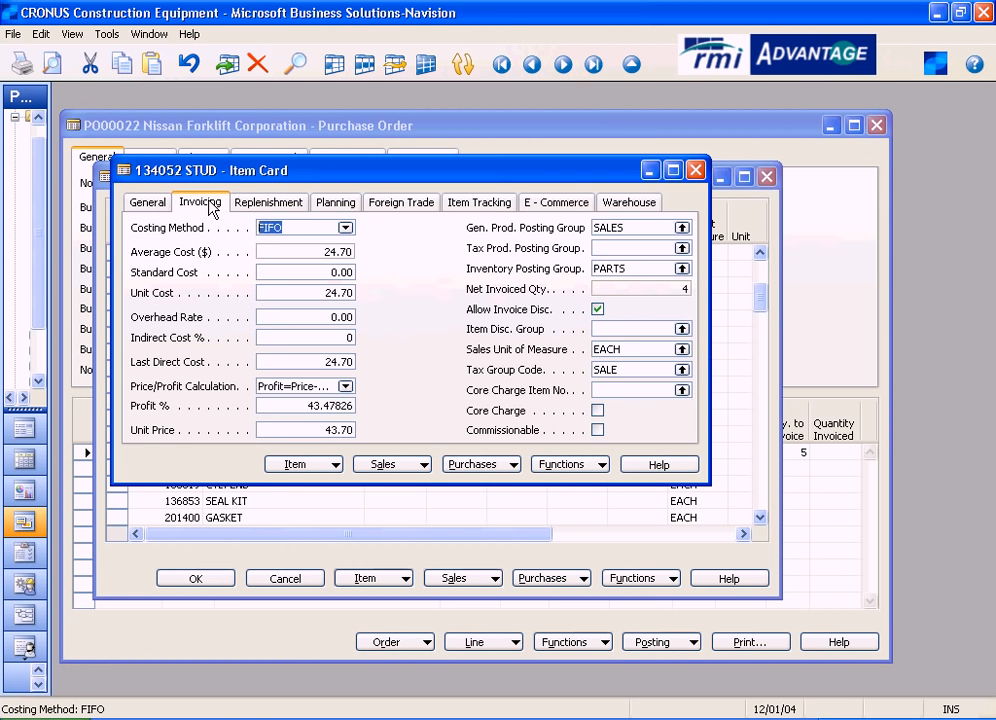
left_click(340, 361)
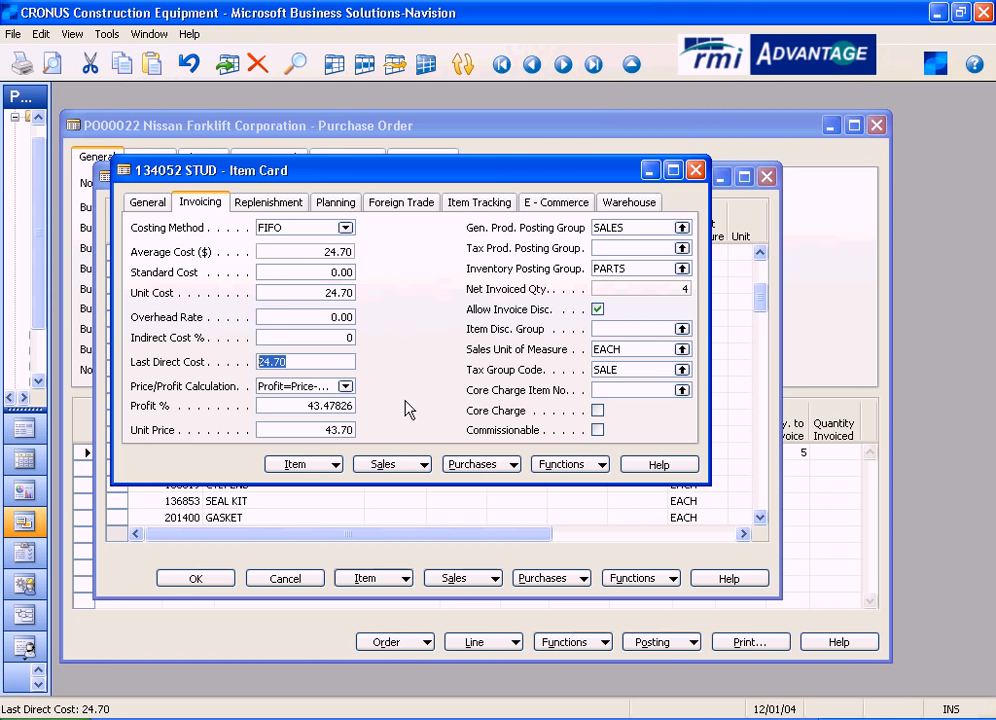
left_click(696, 171)
left_click(766, 178)
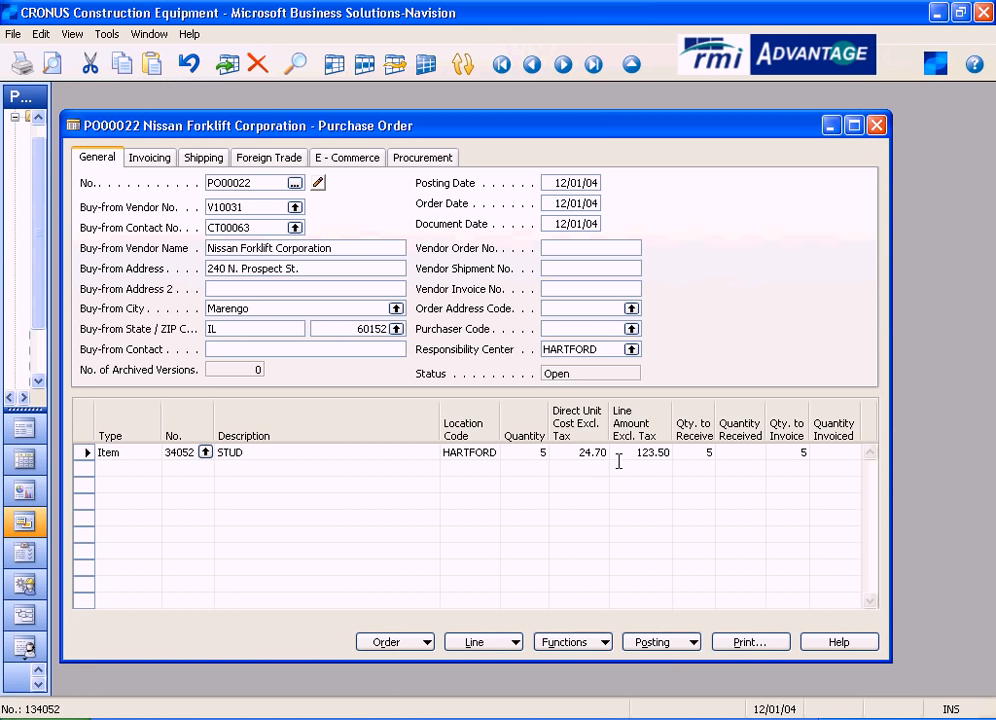
Examine the STUD line's quantities to receive and to invoice alongside its received and invoiced quantities.
left_click(693, 452)
left_click(740, 455)
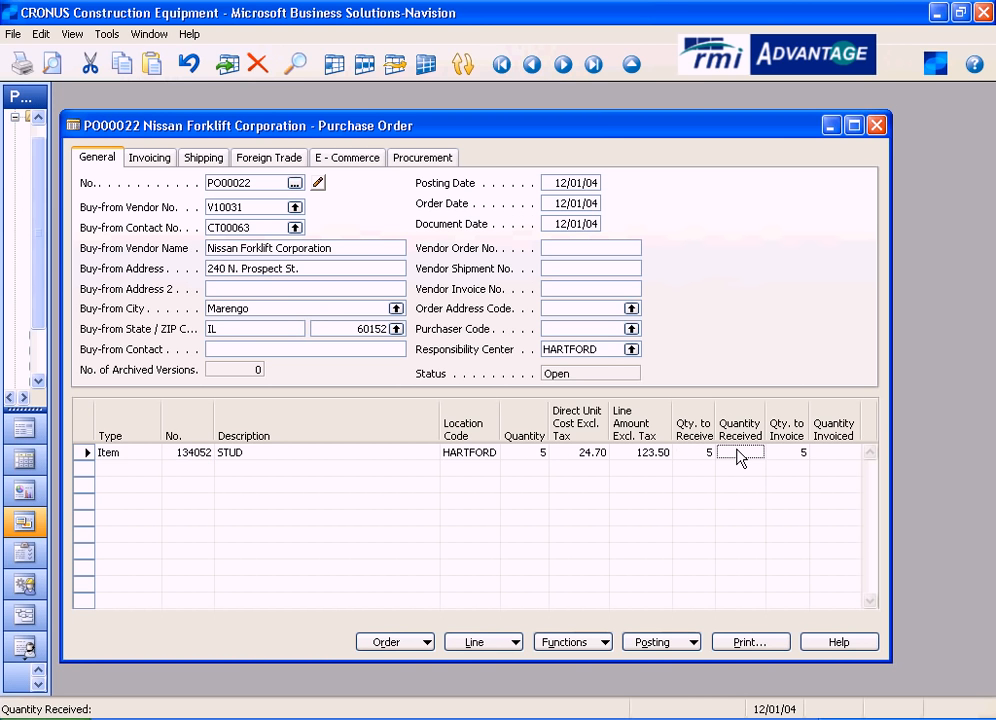
left_click(796, 456)
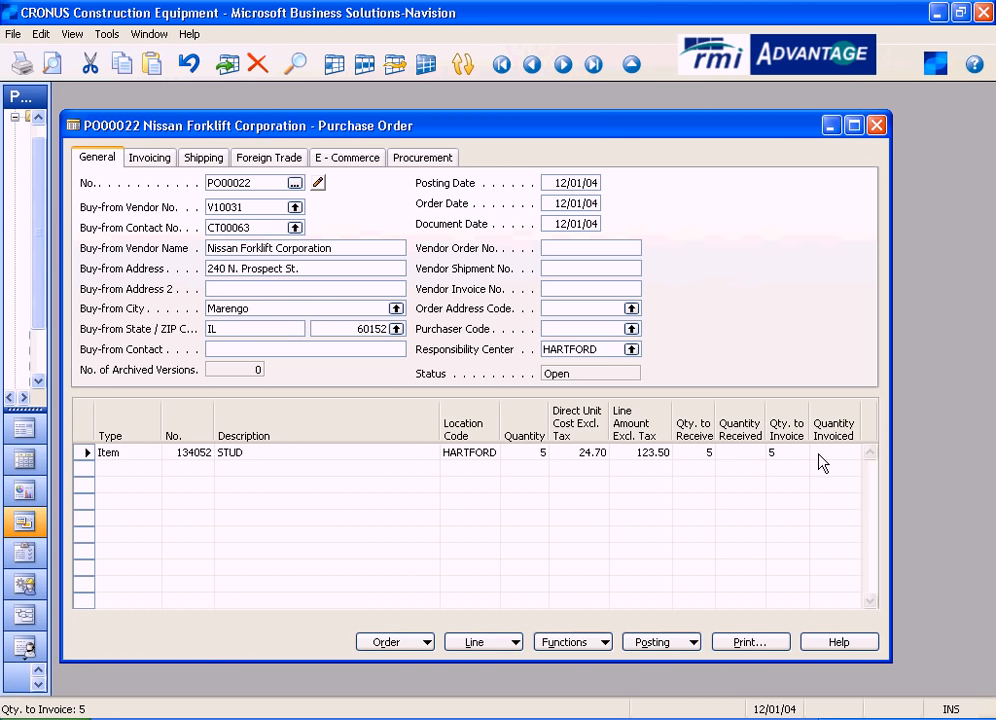
left_click(818, 460)
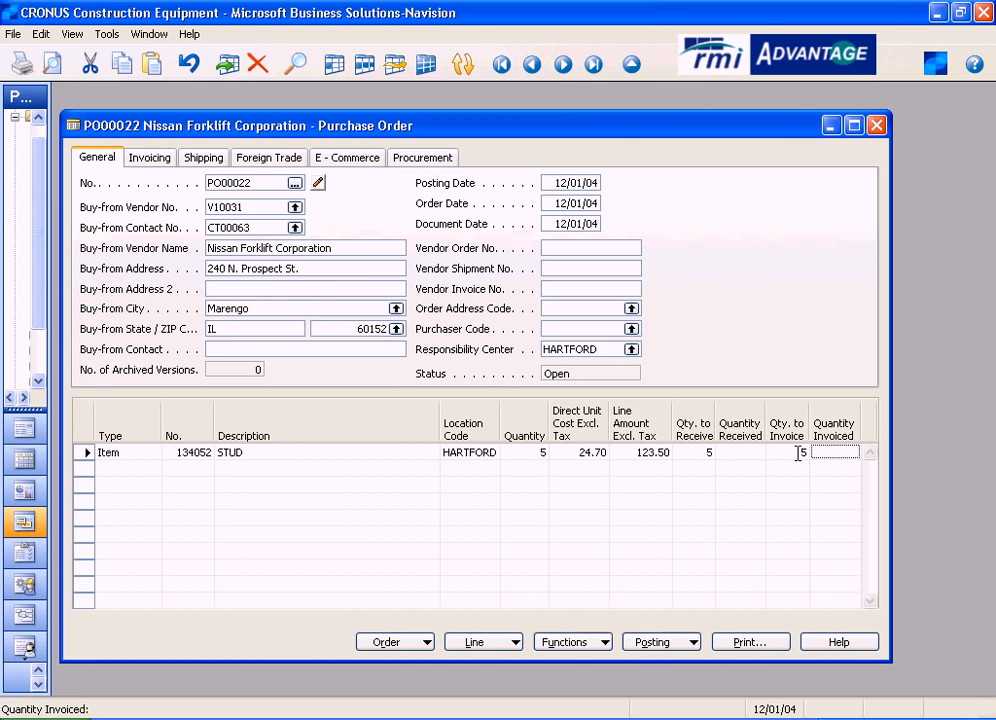
left_click(693, 452)
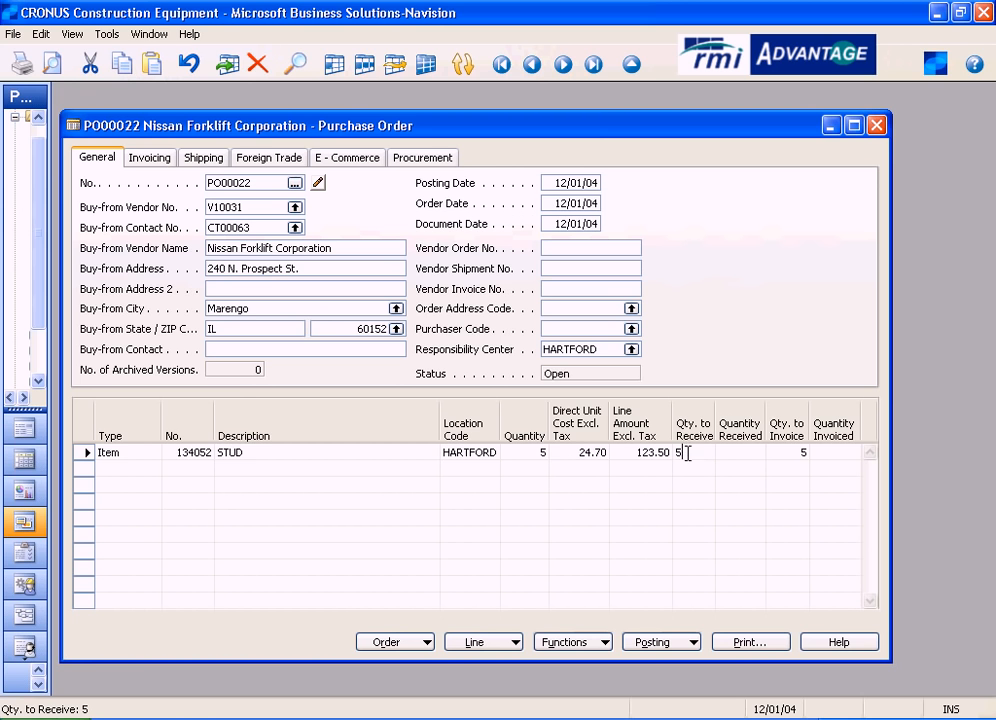
left_click_drag(687, 452, 667, 453)
left_click(703, 454)
left_click(792, 452)
left_click(799, 452)
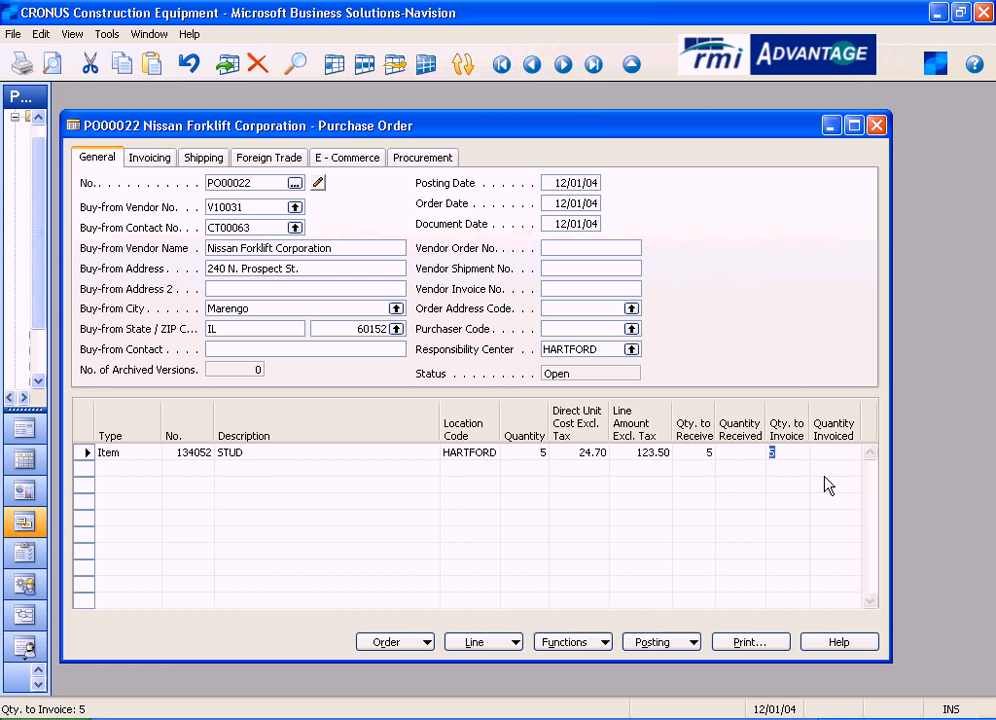
left_click(741, 453)
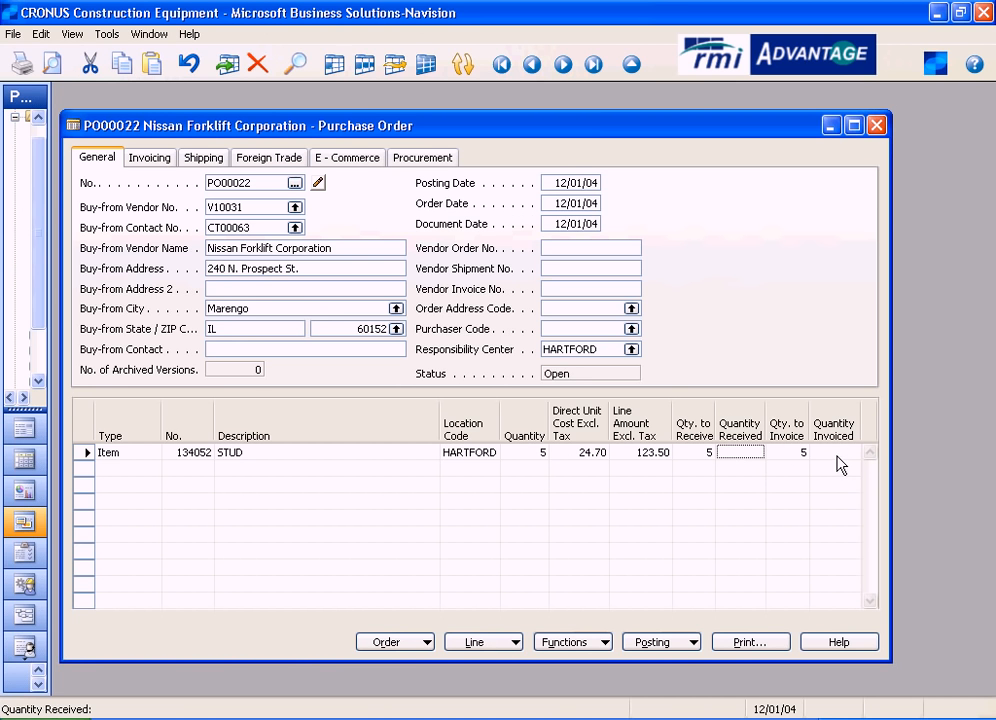
Start a second order line of type Item and select F05 Nissan Heavyweight F05 Series in the item list.
key("Tab")
key("Tab")
key("Tab")
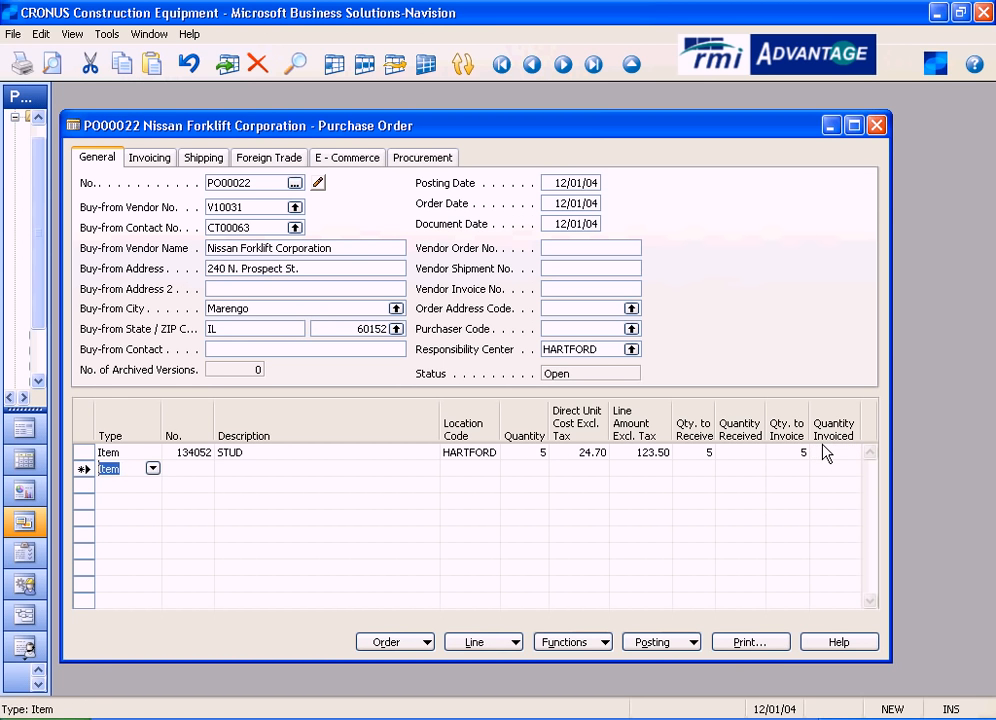
key("Tab")
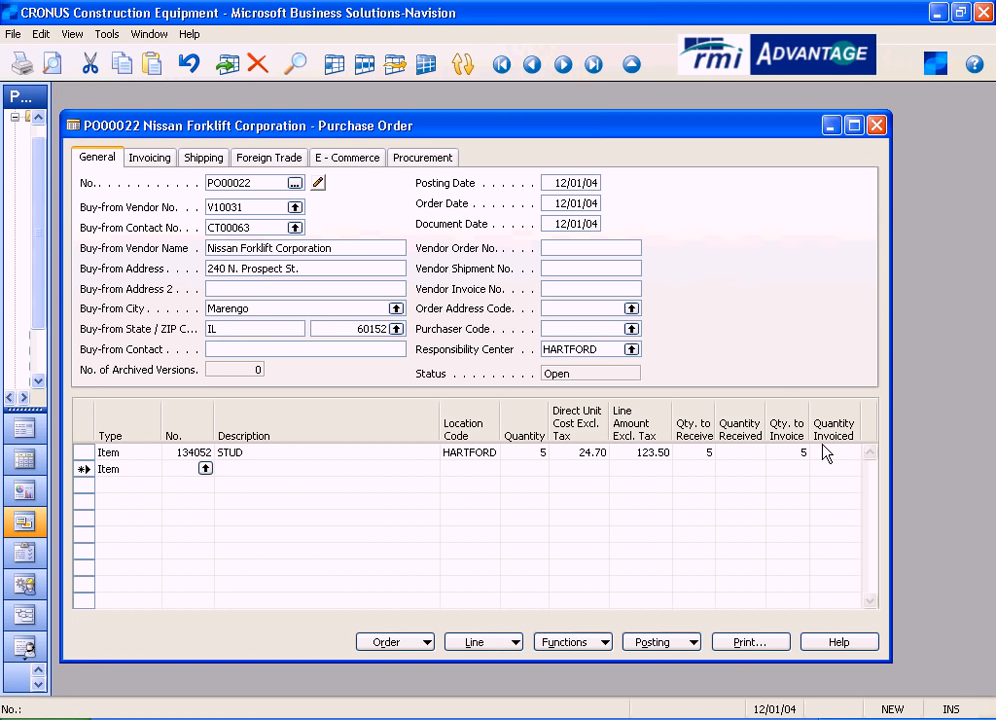
left_click(204, 469)
key("ctrl+End")
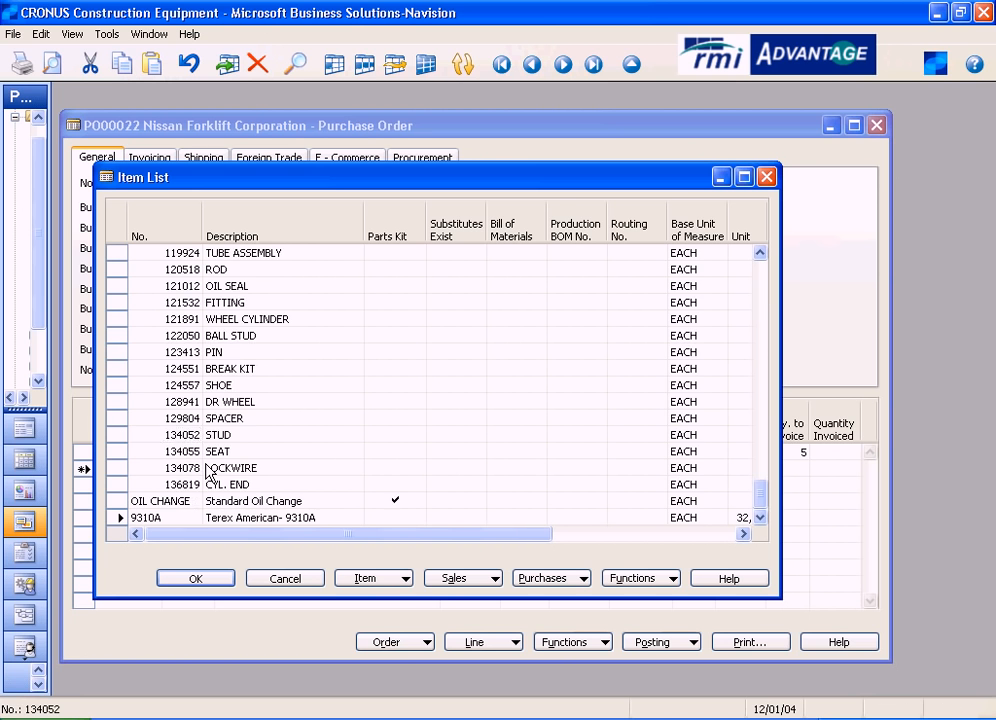
left_click(189, 469)
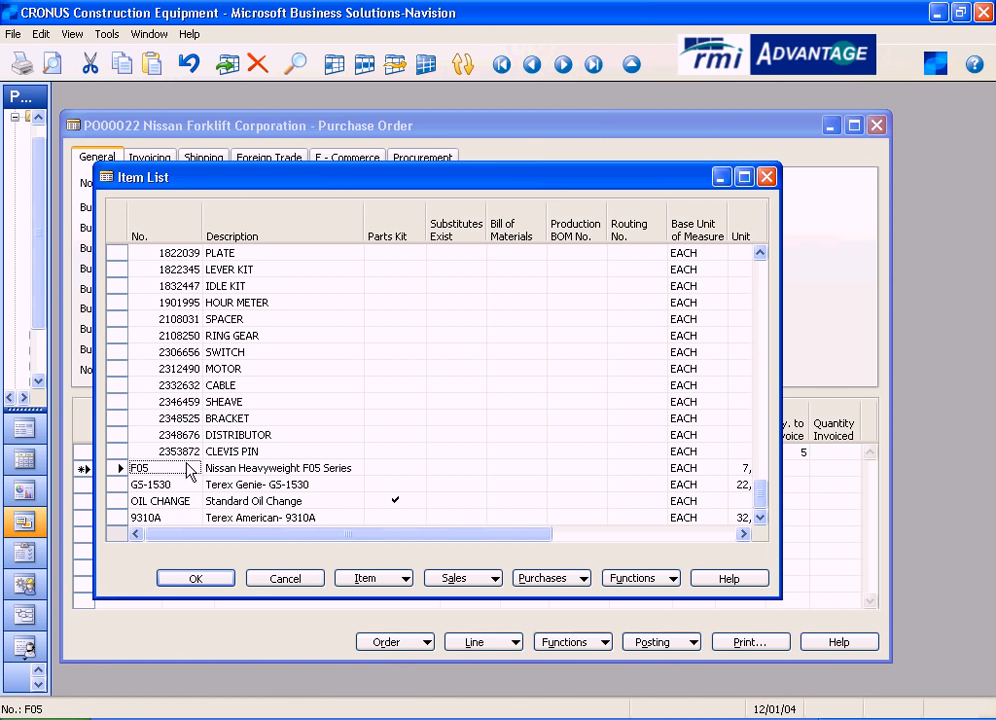
left_click(119, 468)
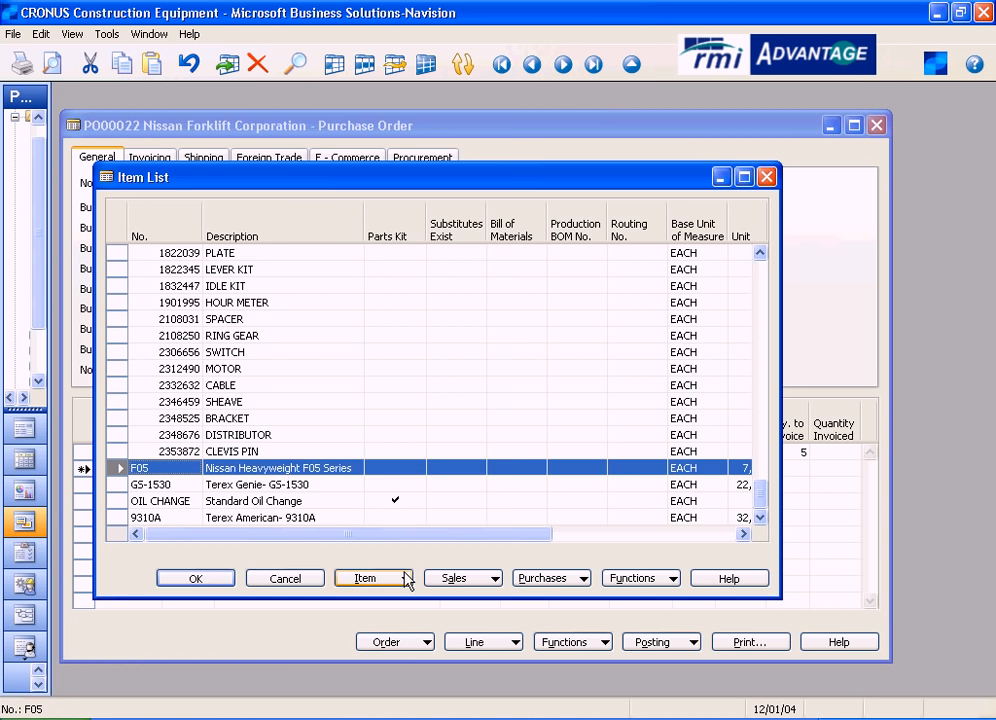
Review the costing method and item tracking code on the F05 item card.
left_click(365, 578)
left_click(416, 98)
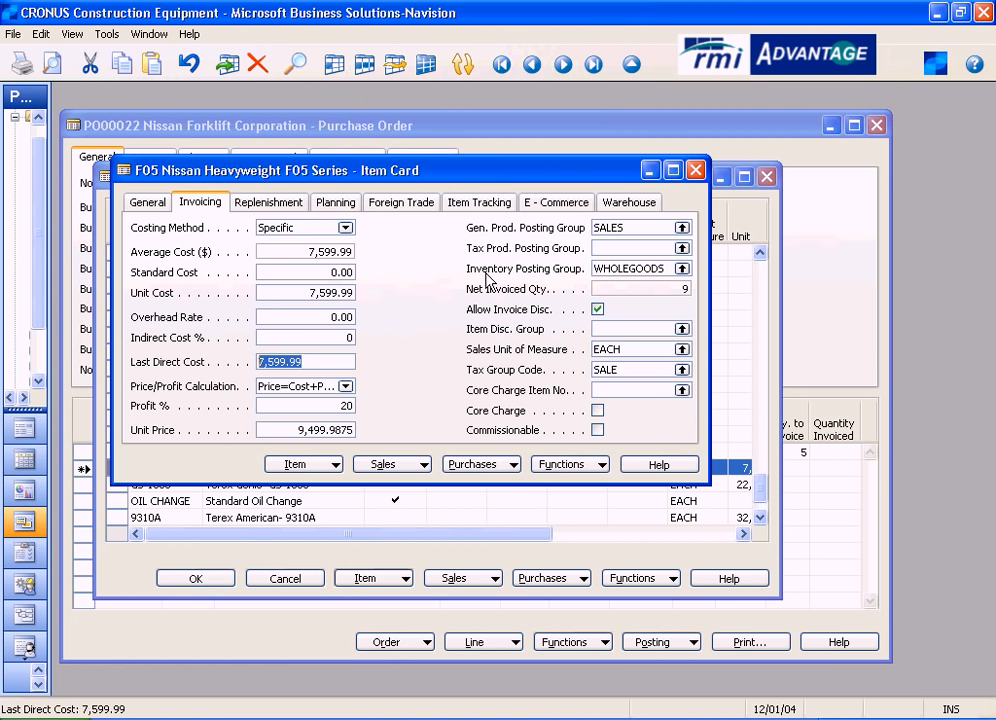
left_click(305, 228)
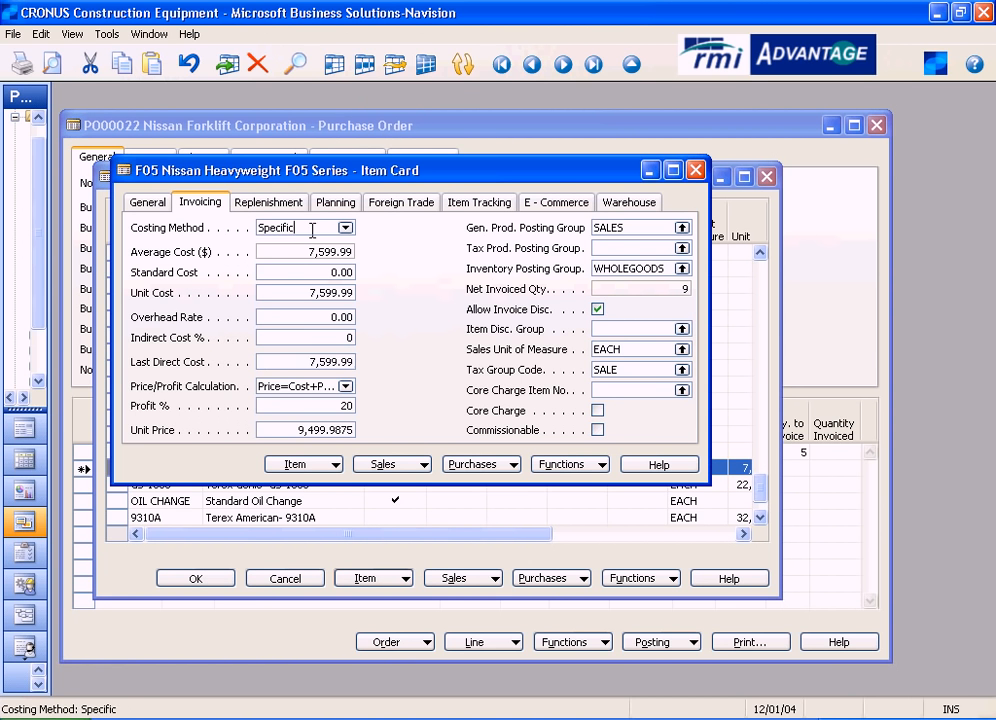
left_click(471, 204)
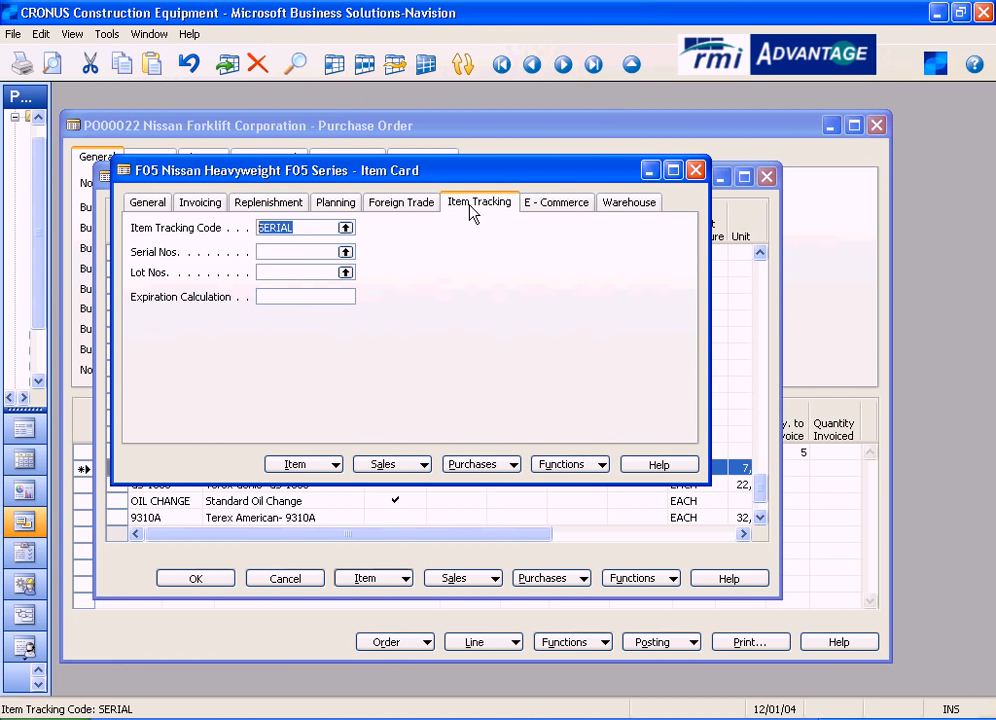
left_click(304, 227)
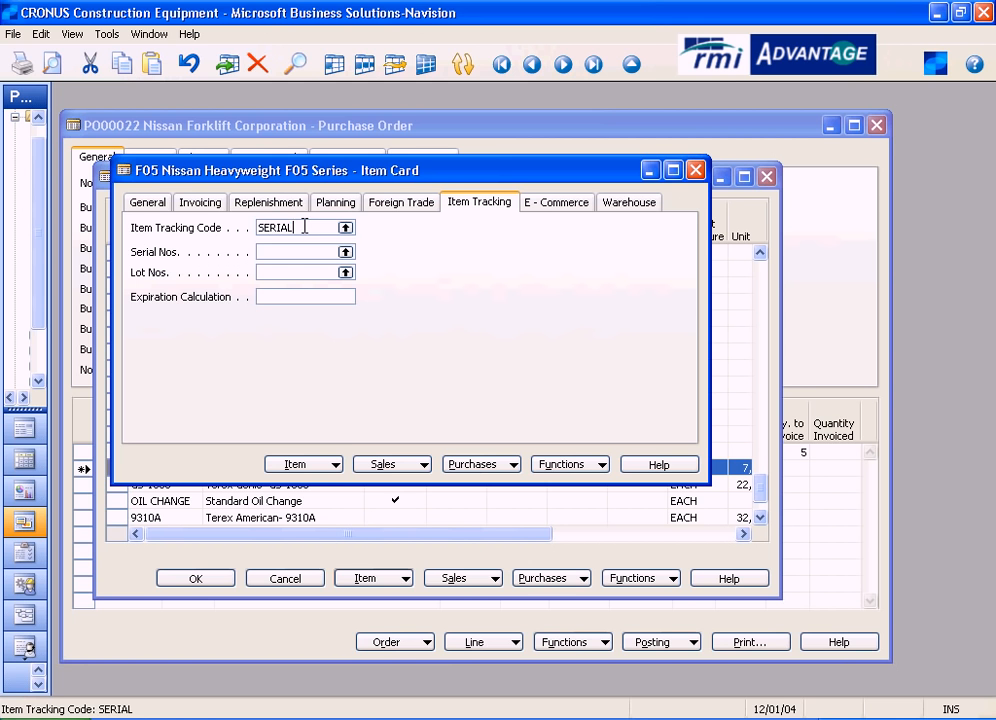
Close the F05 item card after viewing its general details, and insert F05 as the item of the second order line.
left_click(142, 204)
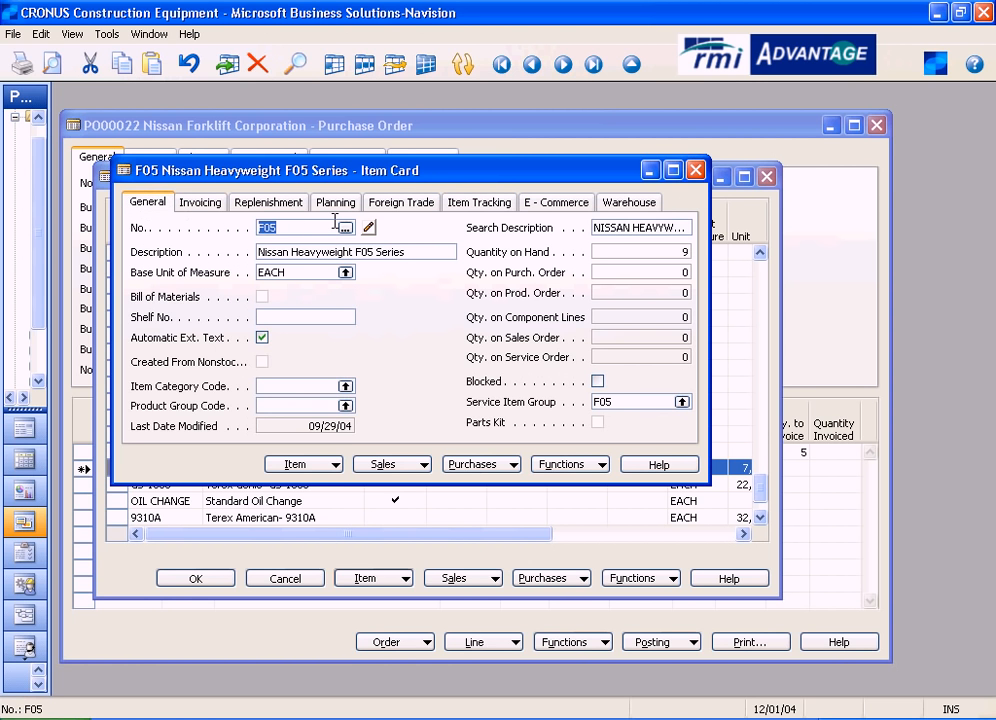
left_click(696, 170)
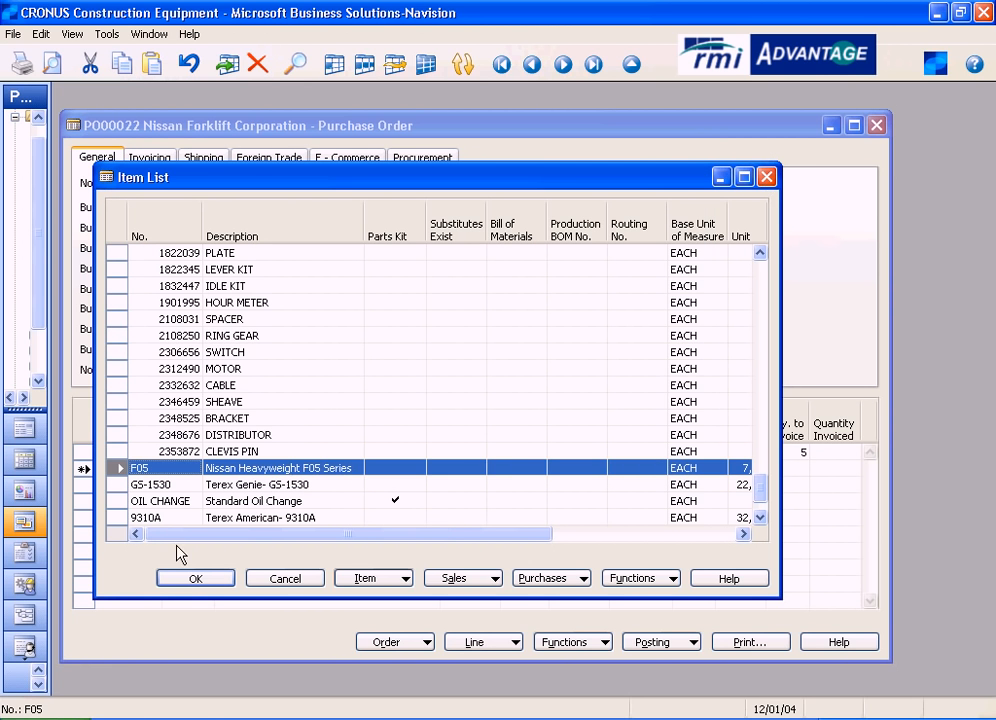
left_click(193, 579)
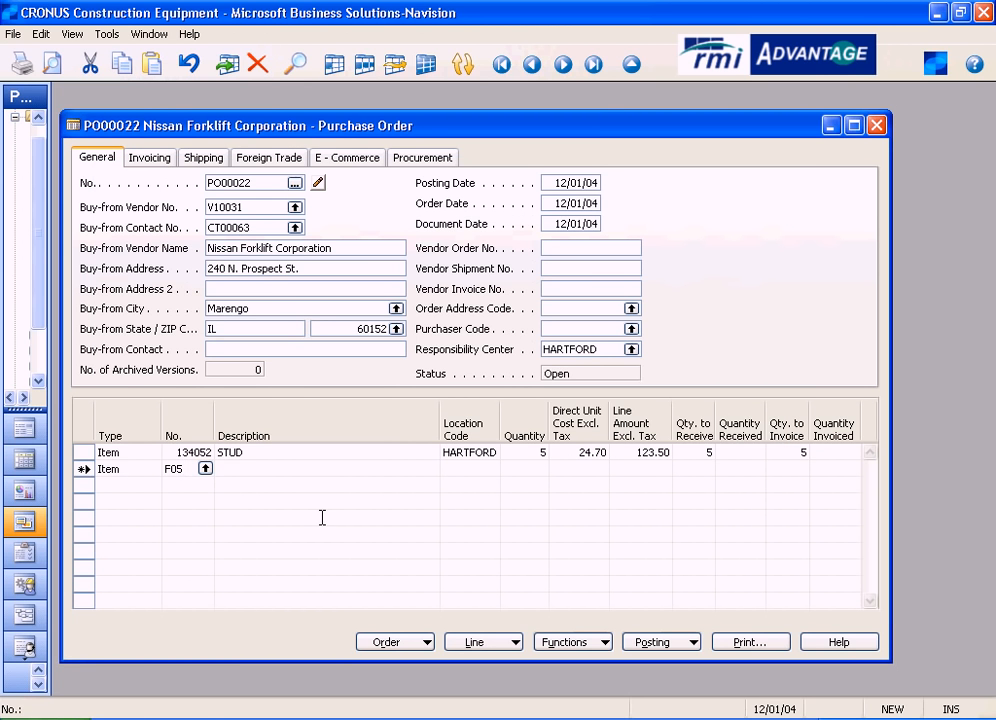
key("Tab")
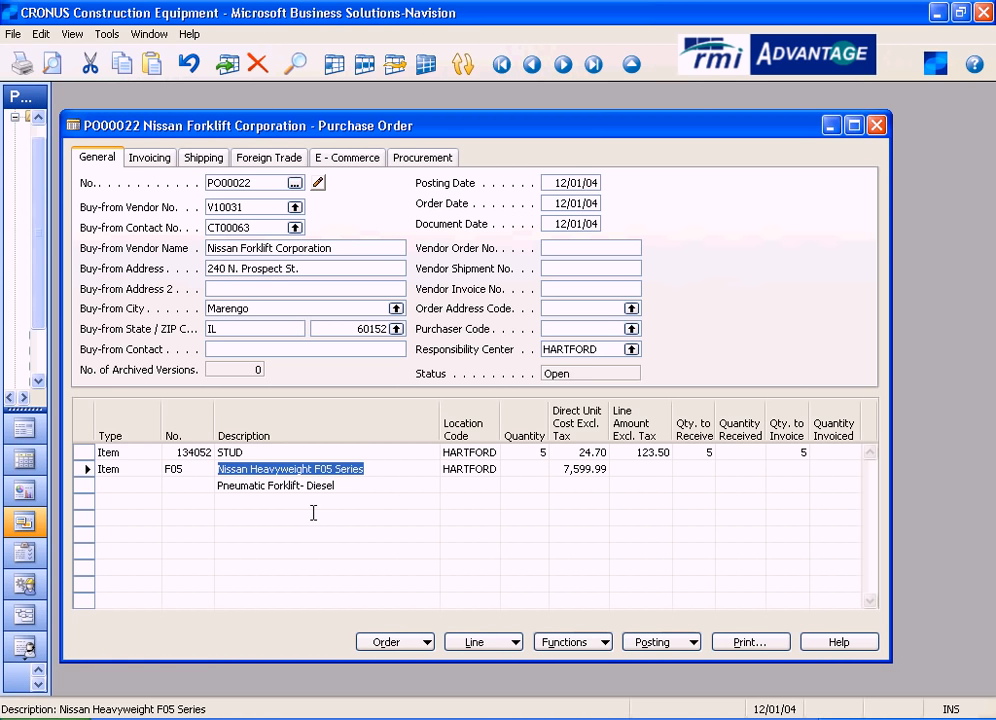
Examine the description line beneath the F05 order line and open the extended text stored for item F05.
left_click(348, 486)
left_click_drag(348, 486, 212, 486)
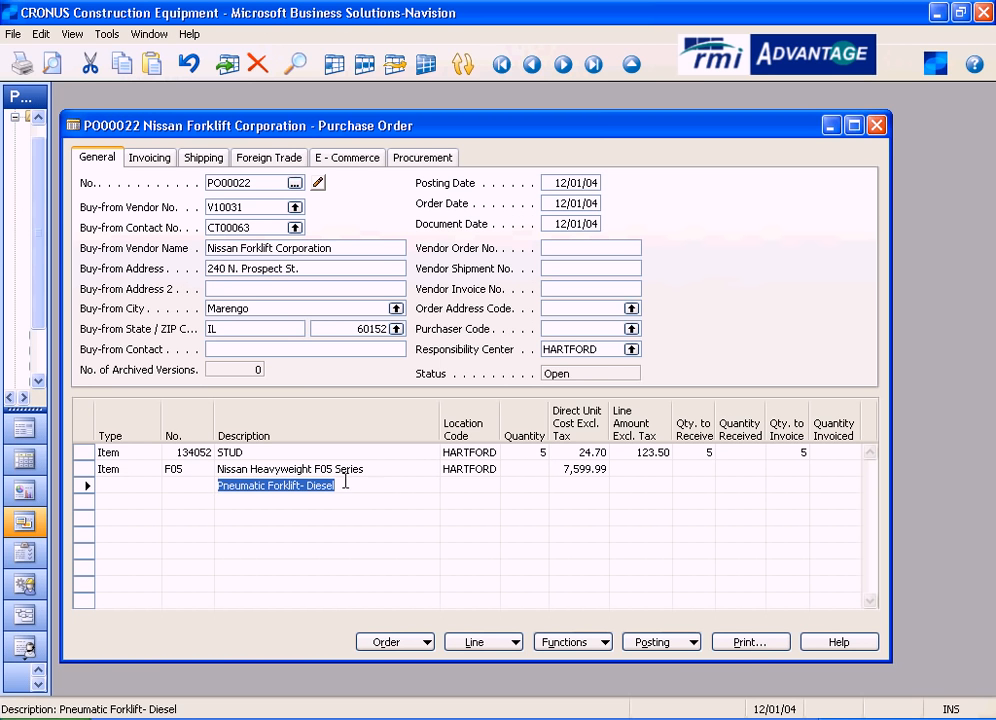
left_click(203, 468)
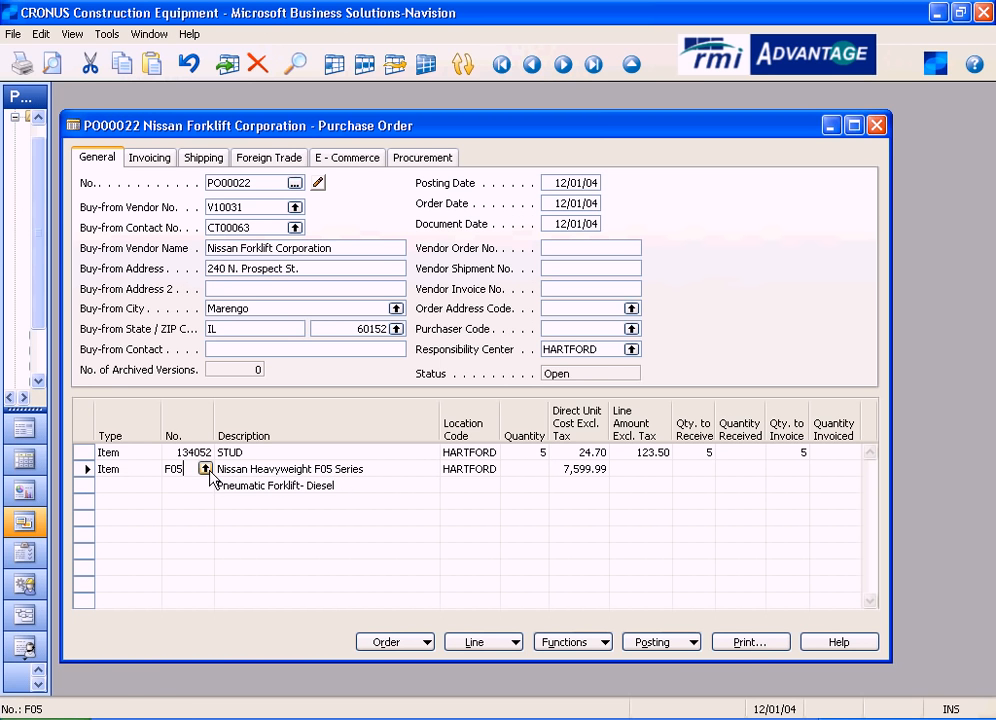
left_click(205, 469)
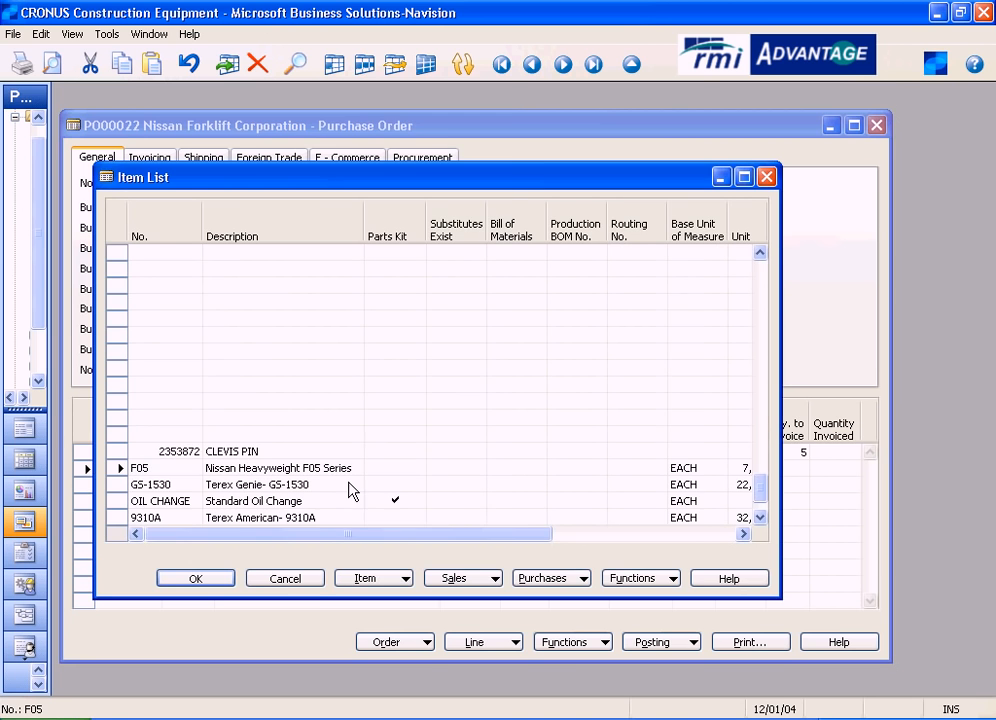
left_click(384, 578)
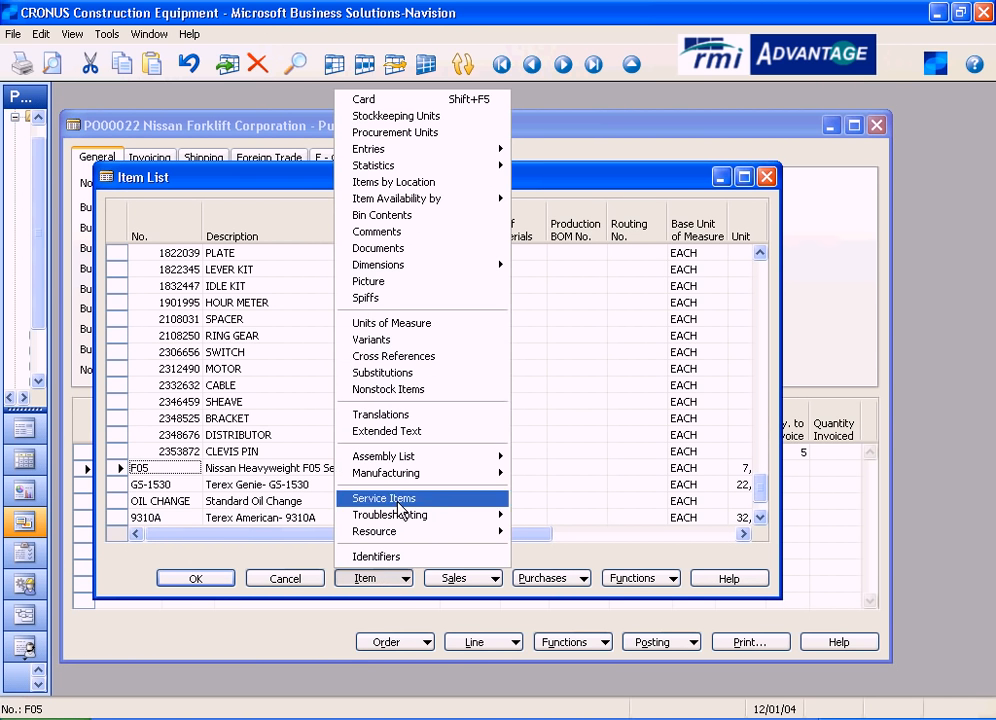
left_click(407, 431)
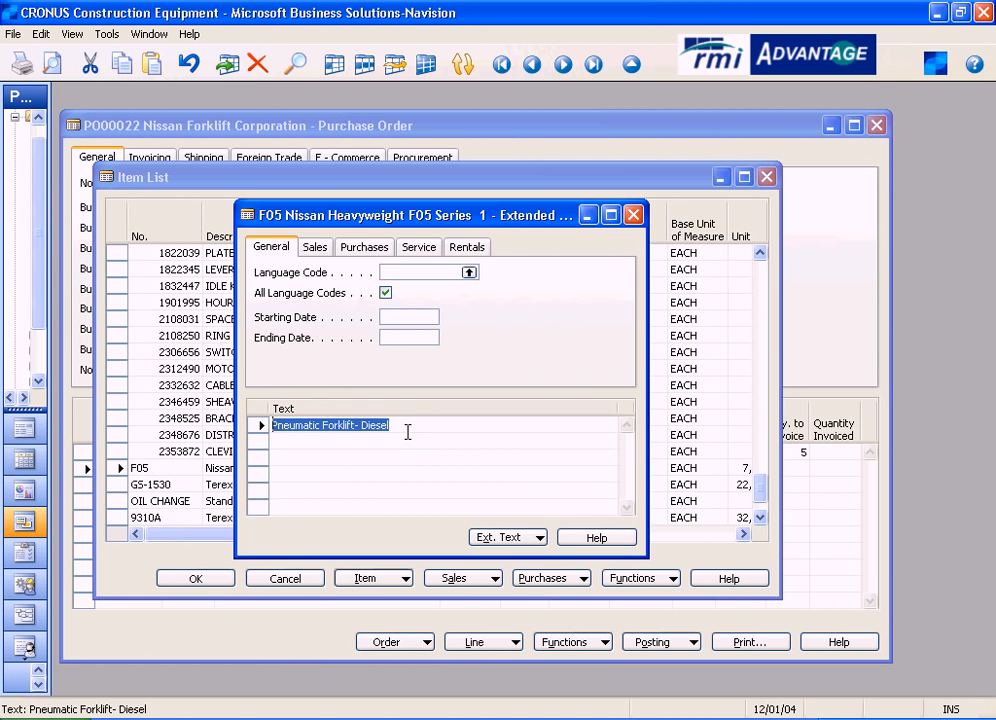
left_click(405, 425)
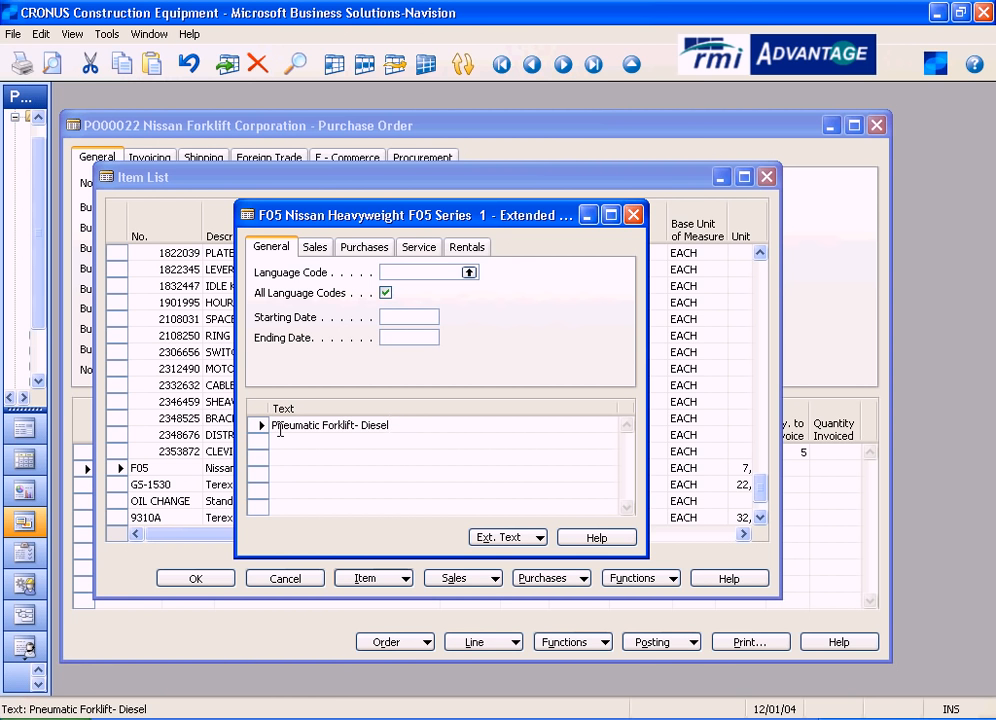
Review which sales, purchase, service and rental documents use the F05 extended text, and return to the order lines.
left_click(316, 248)
left_click(355, 252)
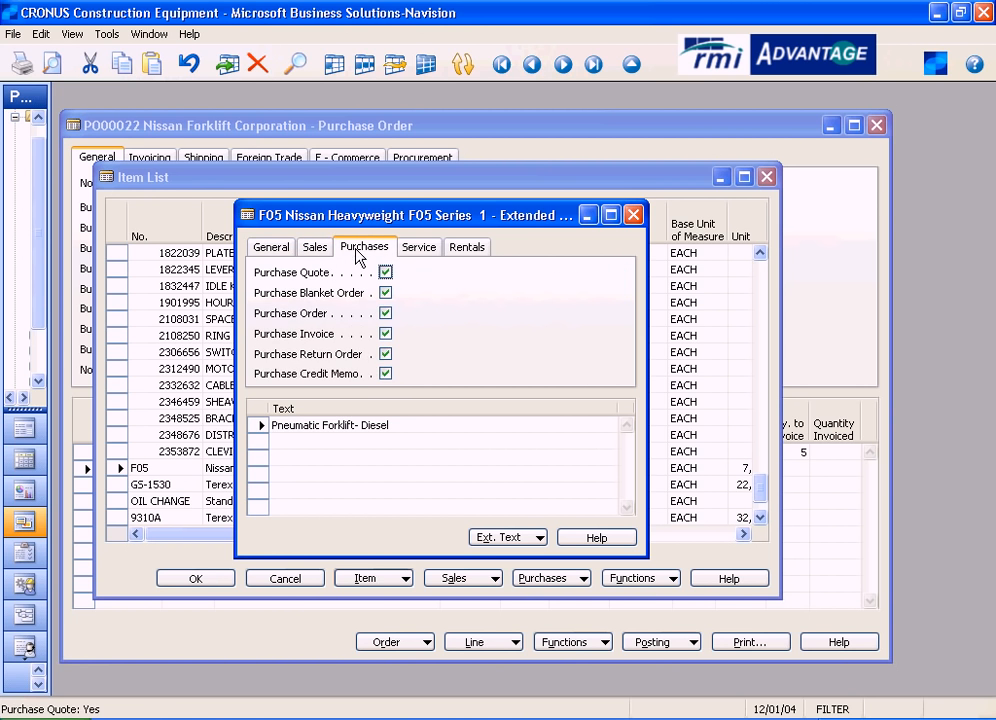
left_click(428, 252)
left_click(470, 250)
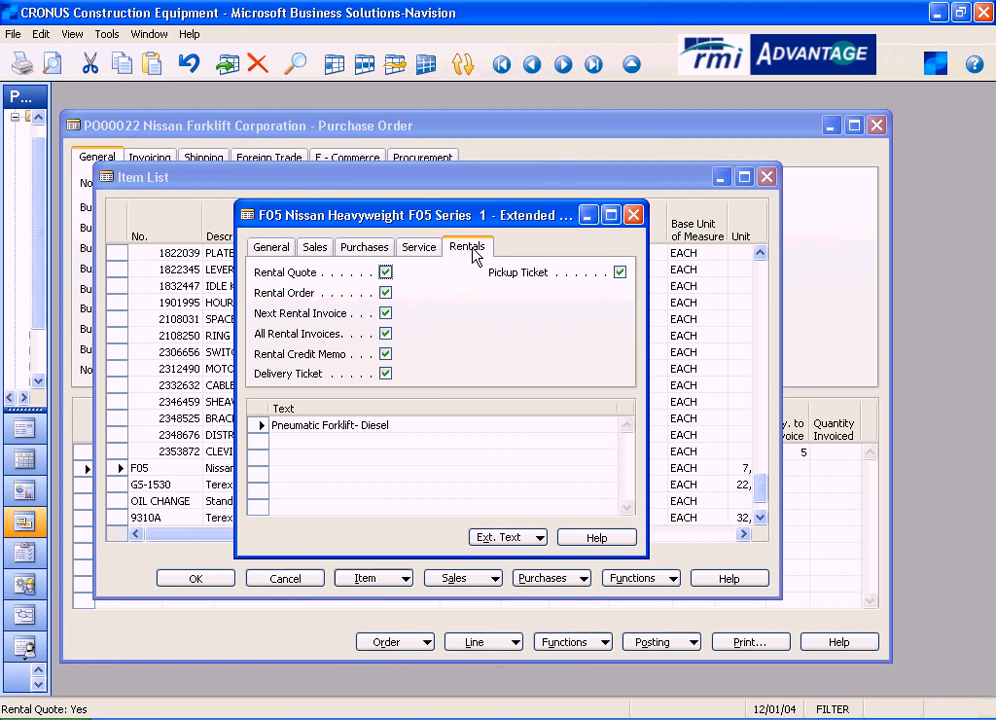
left_click(637, 216)
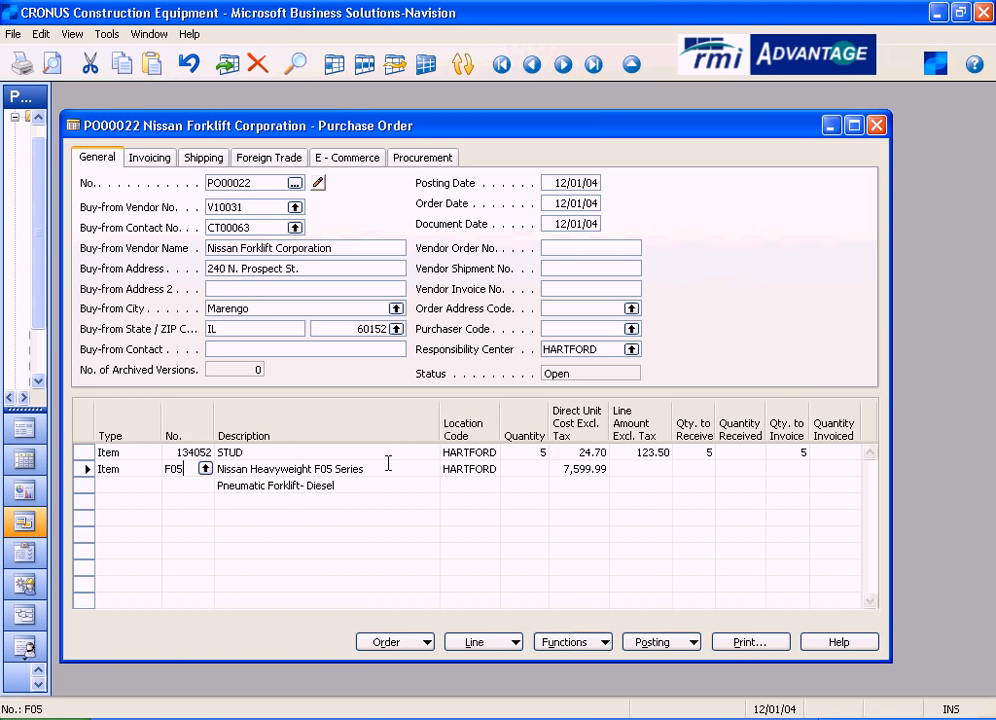
left_click(382, 485)
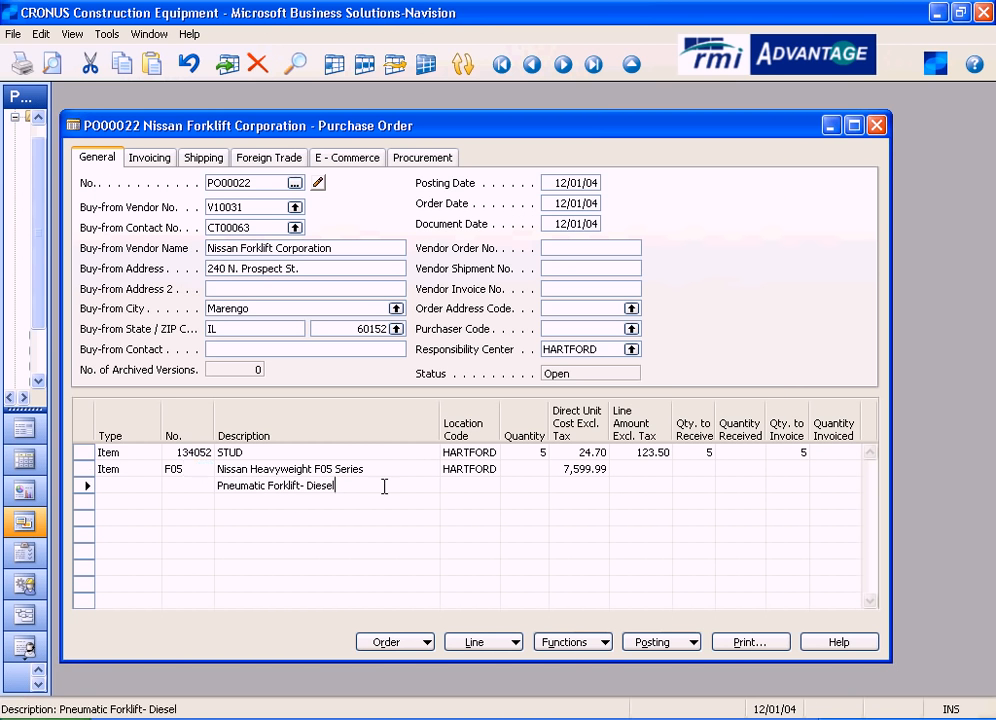
Set the F05 line's quantity to 1 and go through its unit cost, line amount and quantity to receive.
left_click(509, 468)
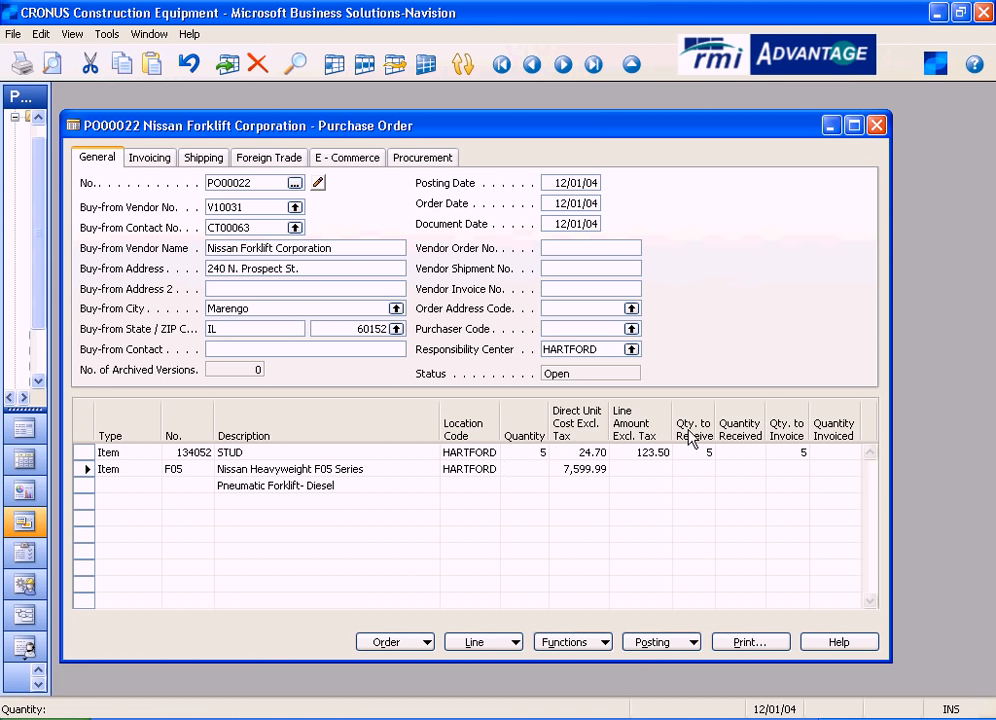
type("1")
key("Tab")
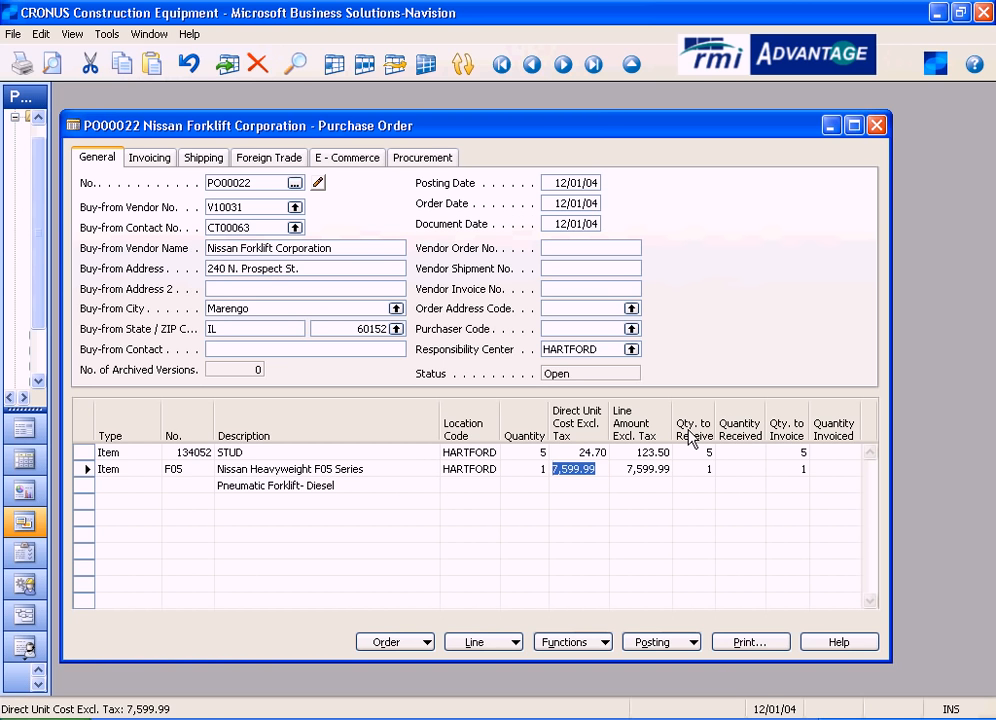
key("Tab")
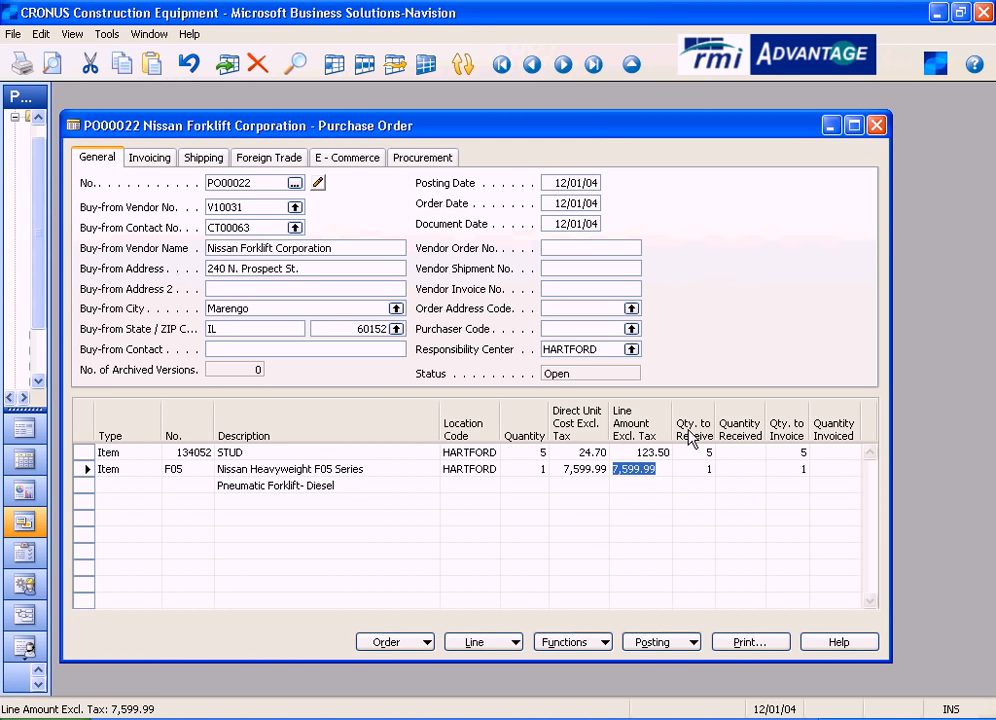
key("Tab")
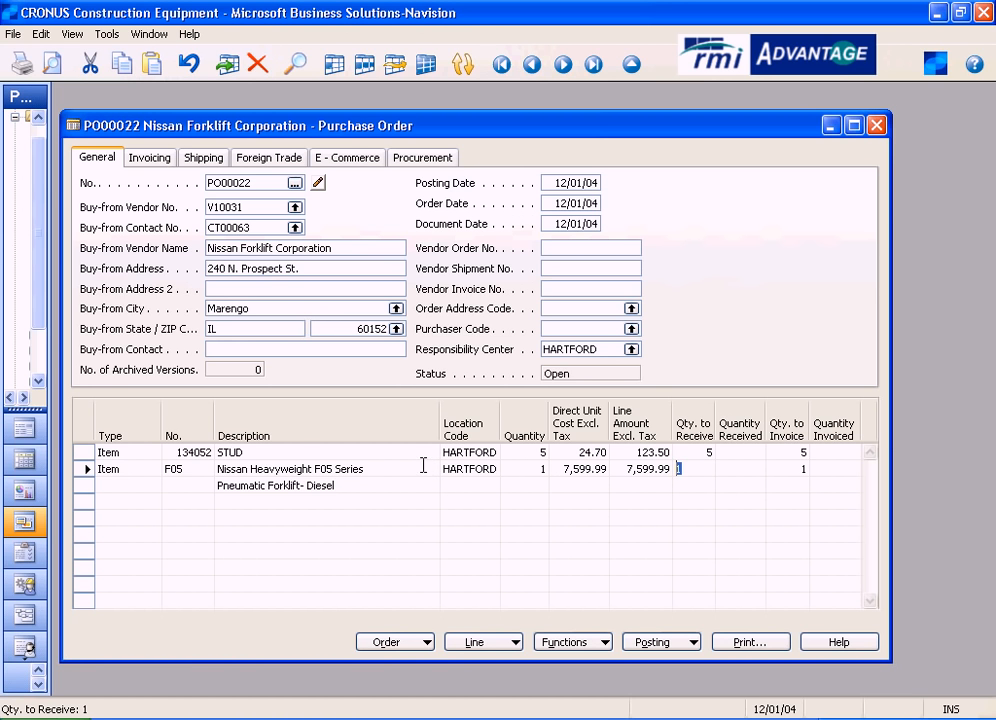
Preview the printed purchase order with Archive Document turned off and Print Company Address turned on.
left_click(749, 643)
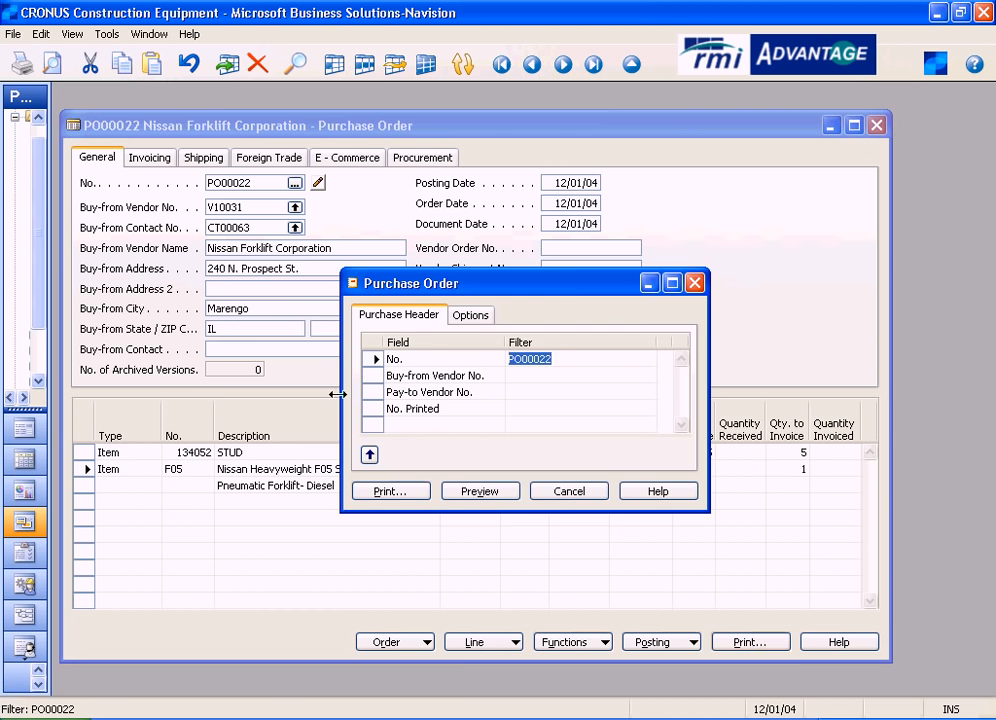
left_click(480, 324)
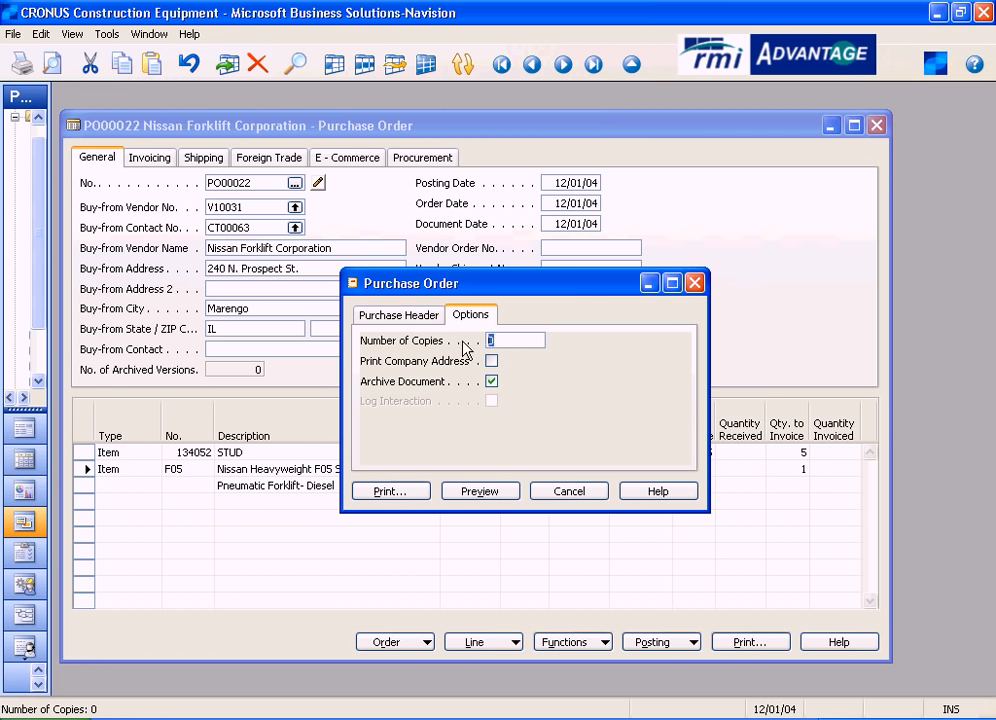
left_click(492, 381)
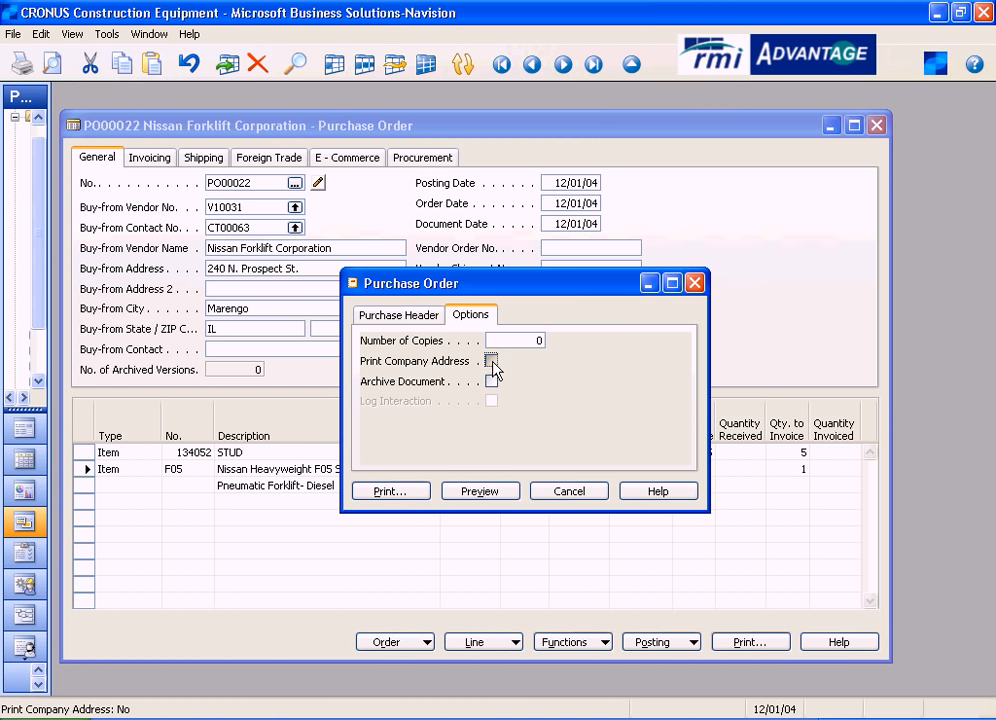
left_click(491, 361)
left_click(480, 492)
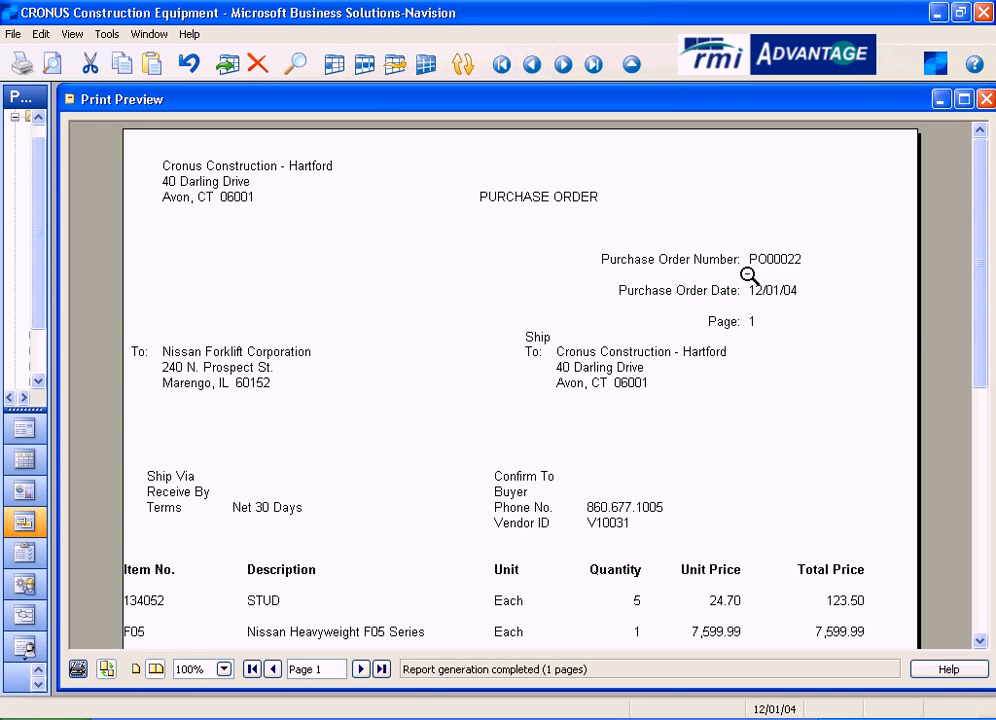
Examine the previewed purchase order's header, item lines and totals, and close the preview.
scroll(322, 498, "down", 1)
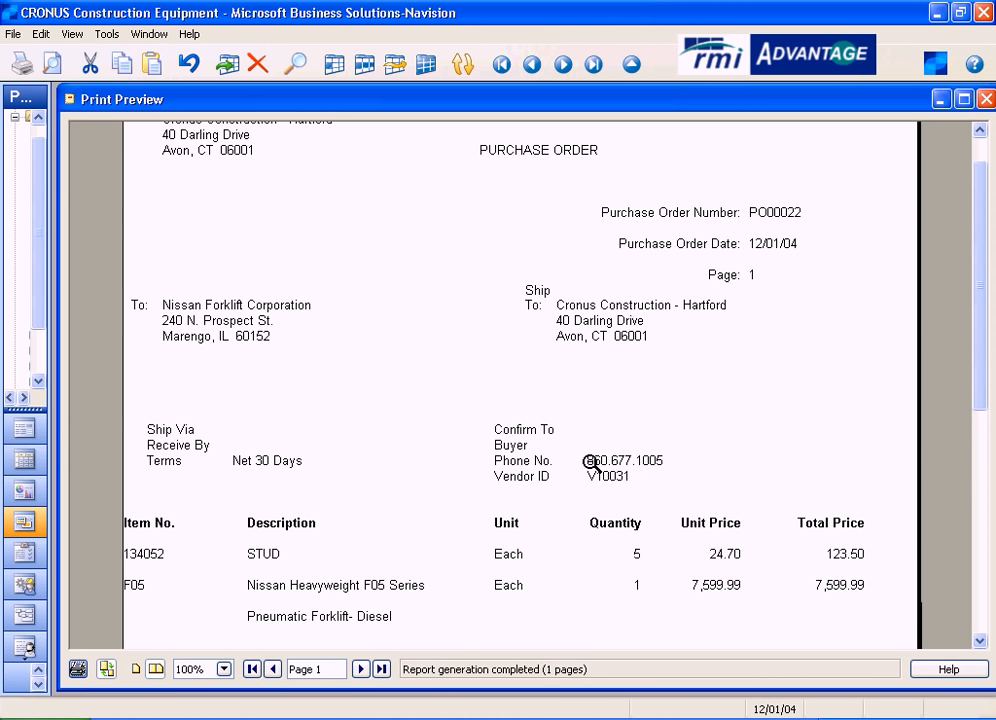
scroll(640, 481, "down", 1)
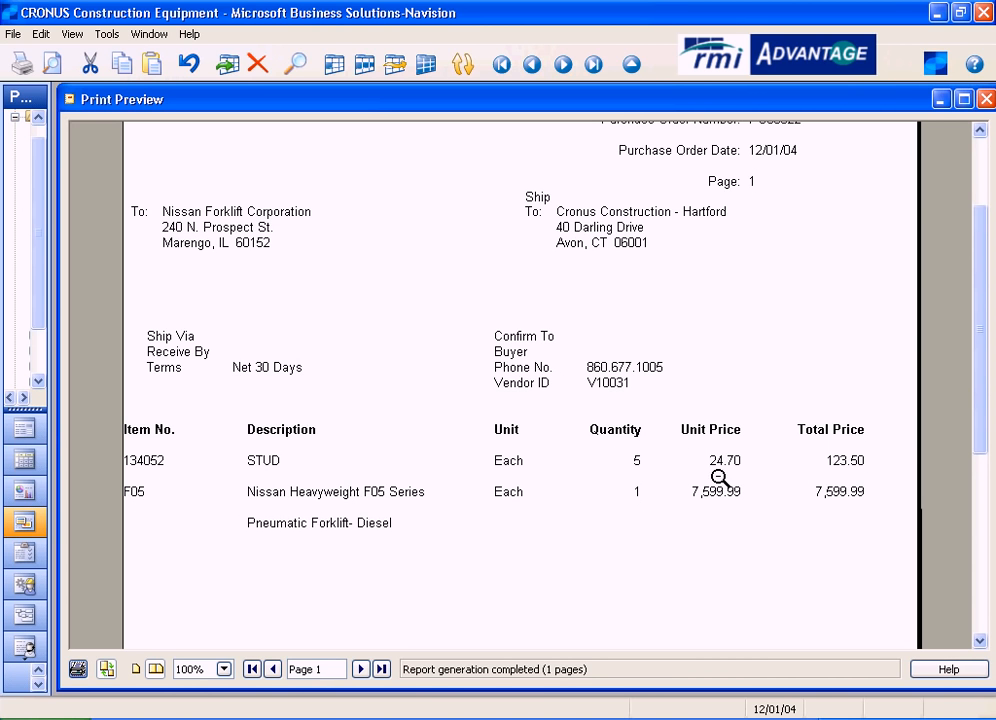
scroll(733, 538, "down", 5)
scroll(735, 540, "down", 3)
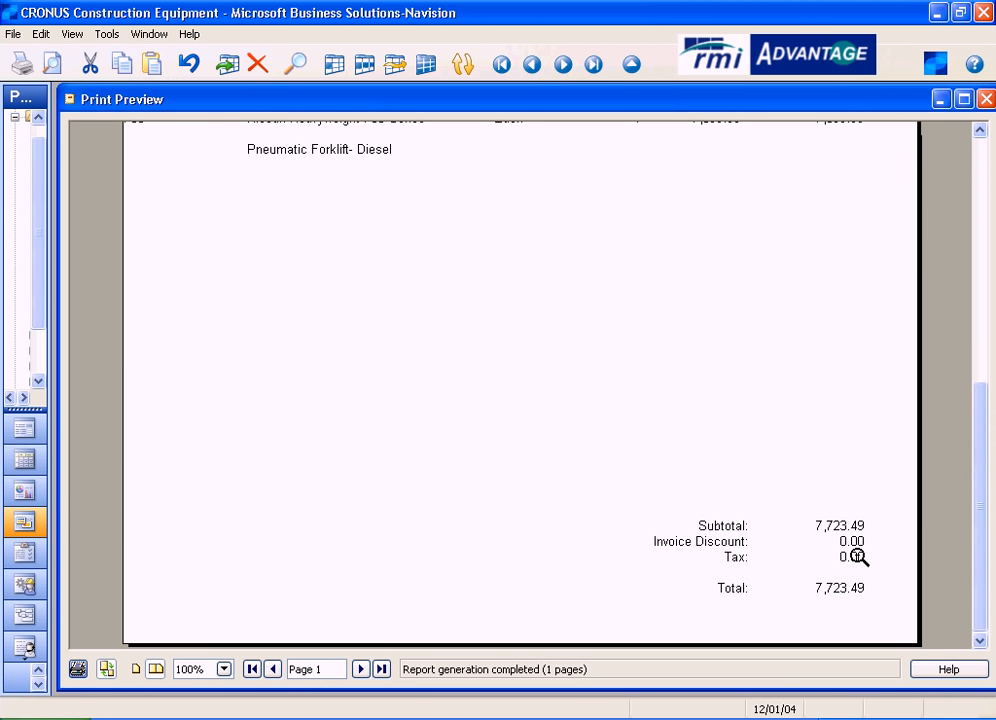
scroll(732, 542, "up", 5)
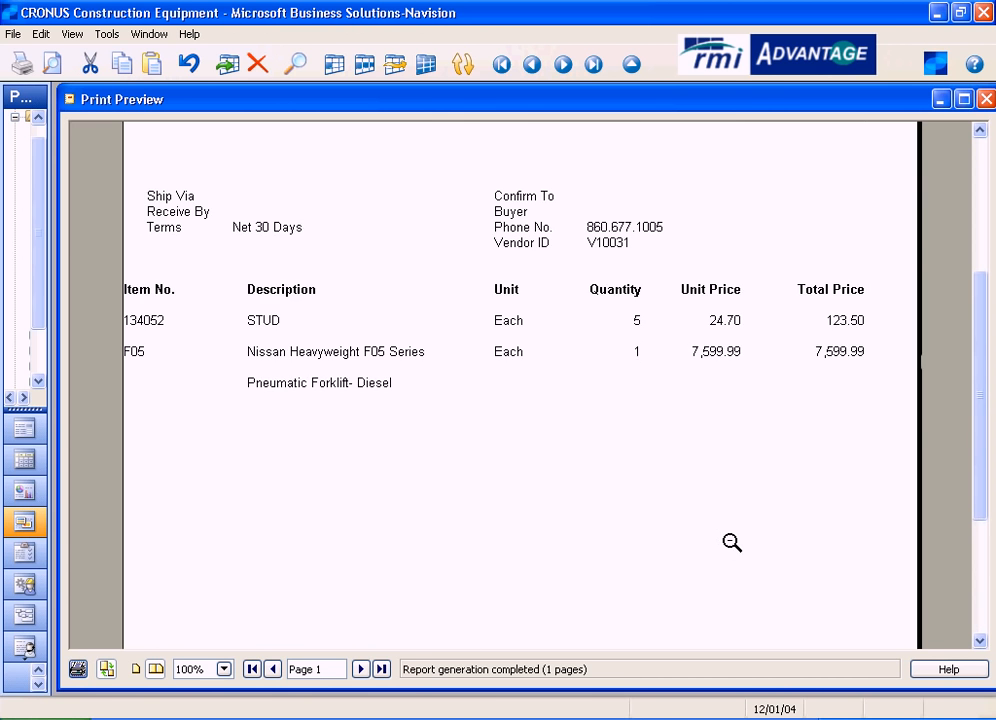
scroll(732, 542, "up", 6)
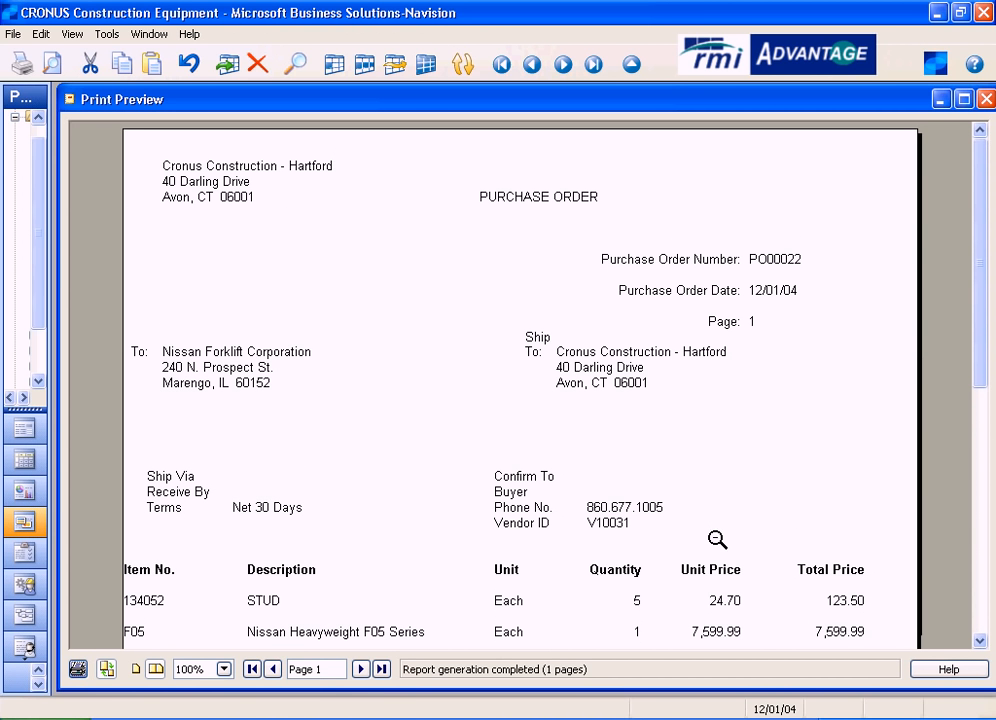
left_click(986, 101)
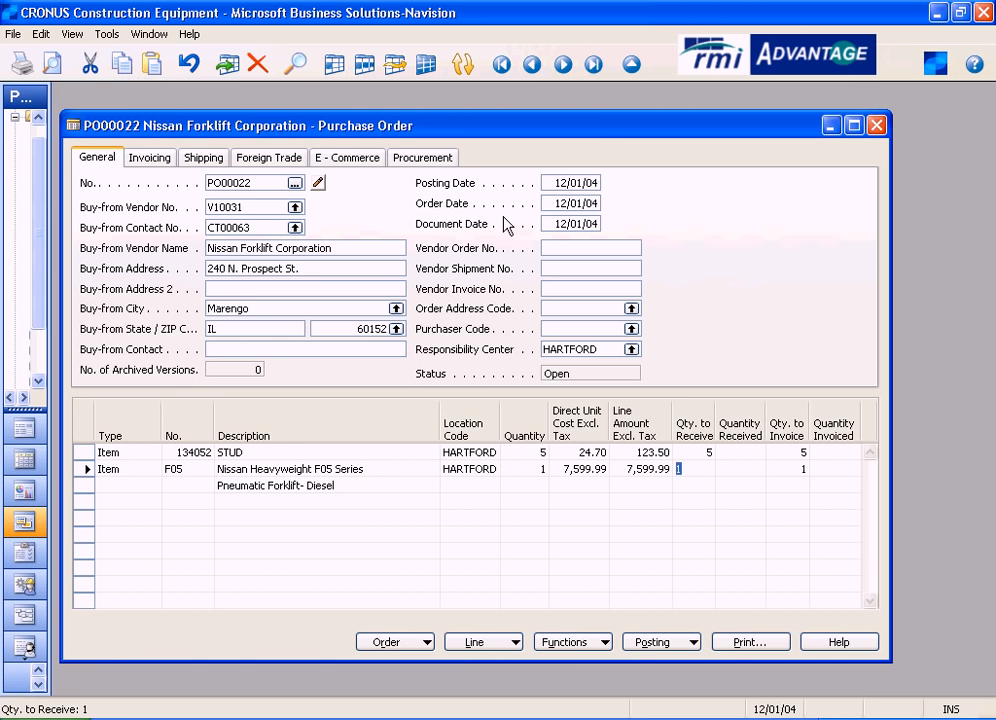
Set the work date to 12/03/04.
left_click(569, 246)
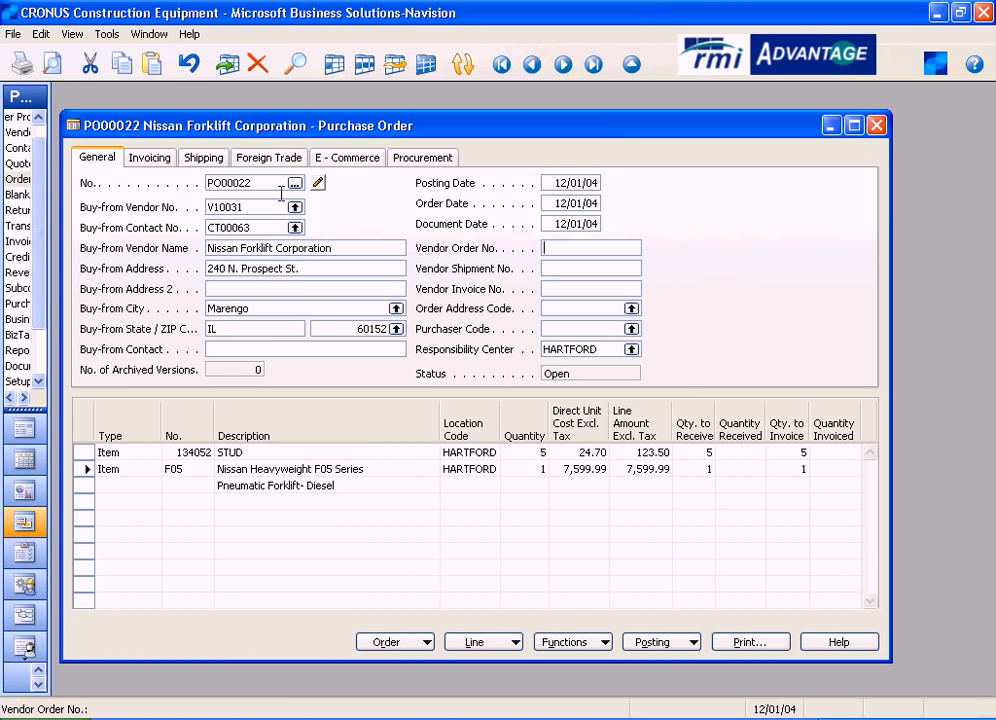
left_click(108, 36)
left_click(125, 54)
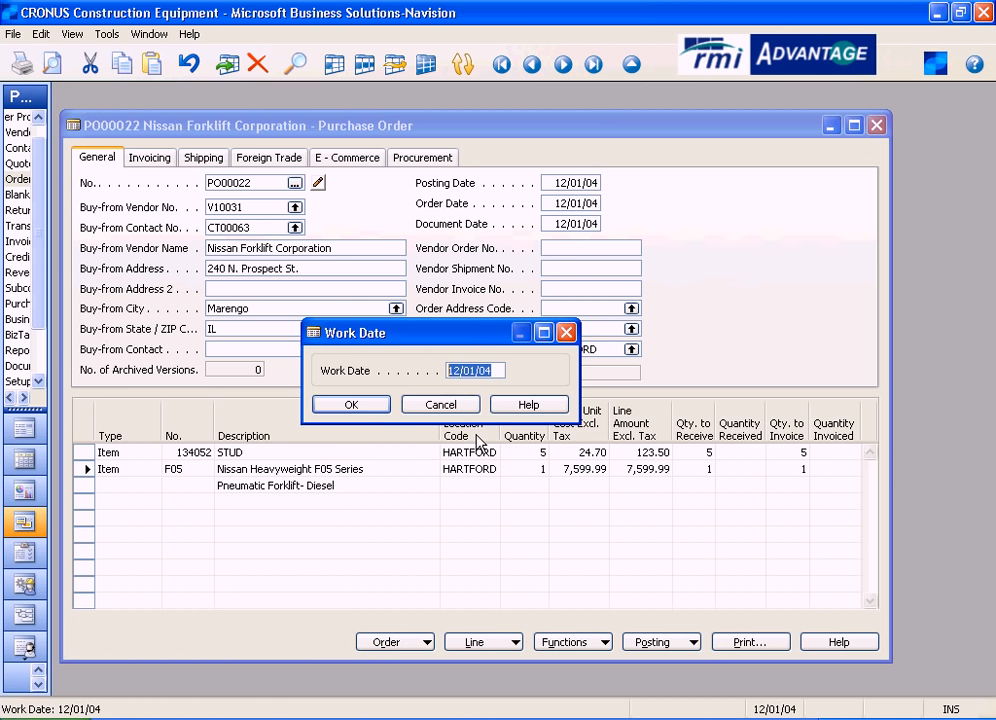
type("03")
key("Return")
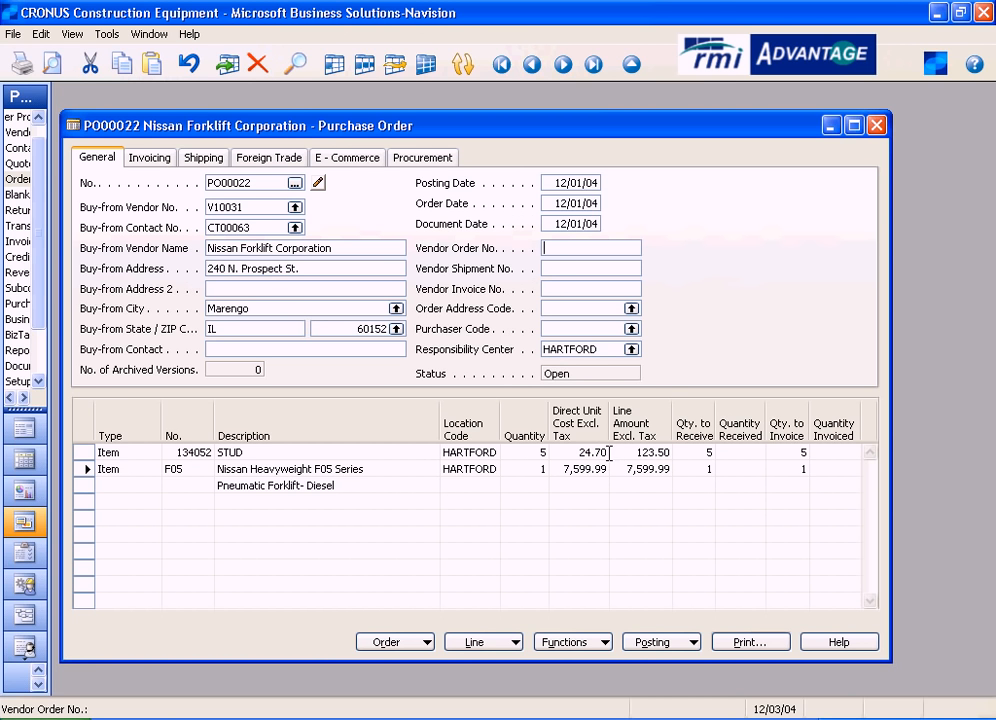
Set the order's posting date to 12/03/04, and check its order date and document date.
left_click(566, 183)
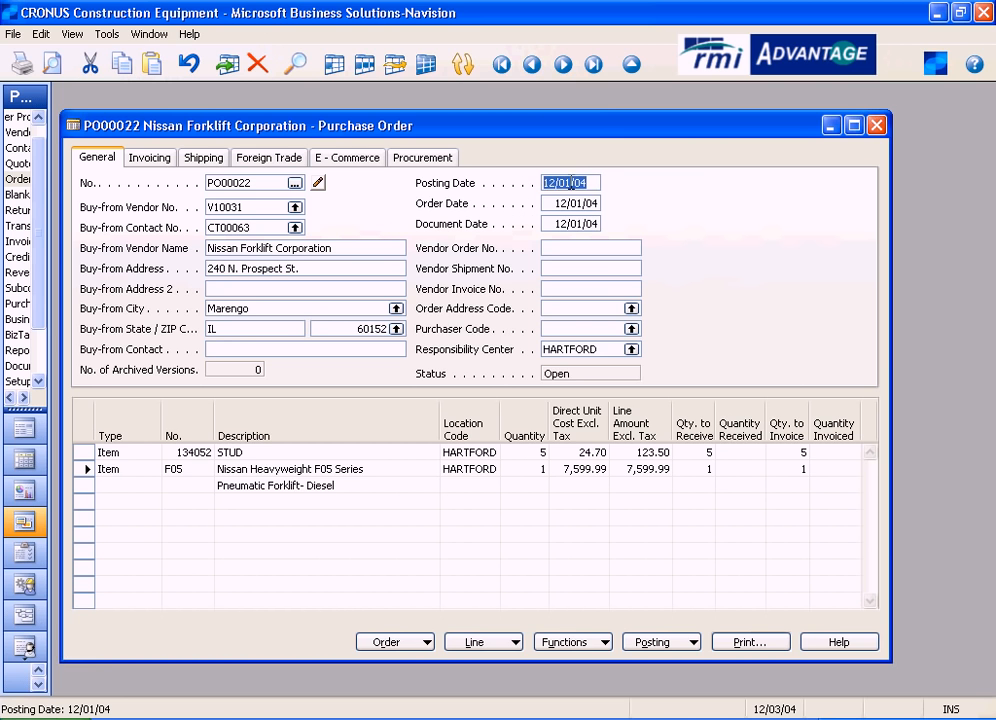
type("03")
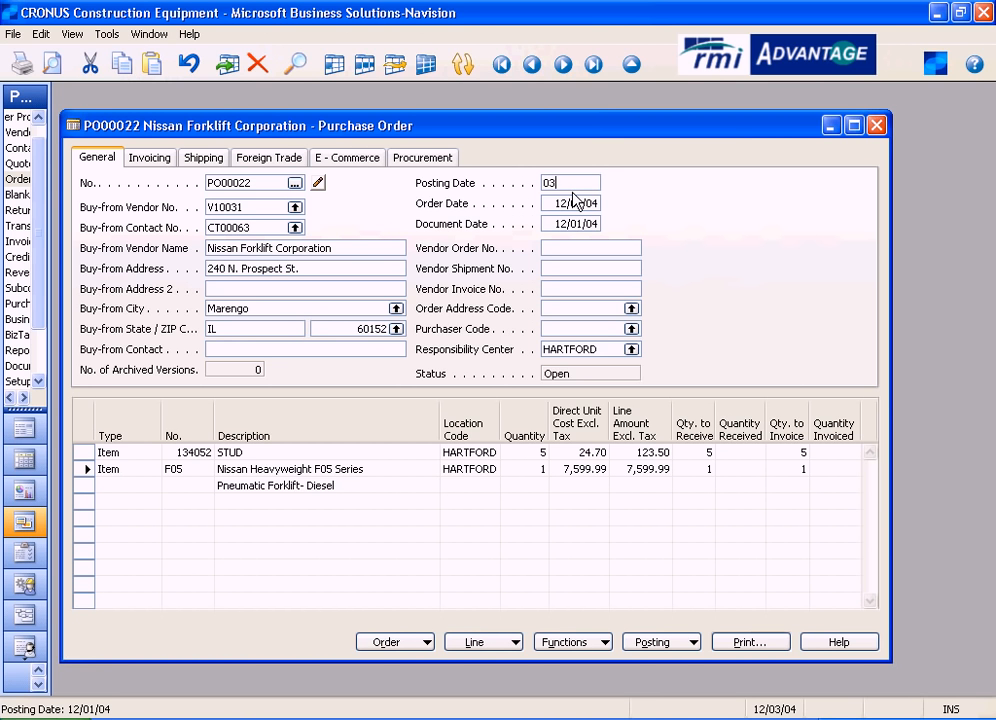
left_click(575, 203)
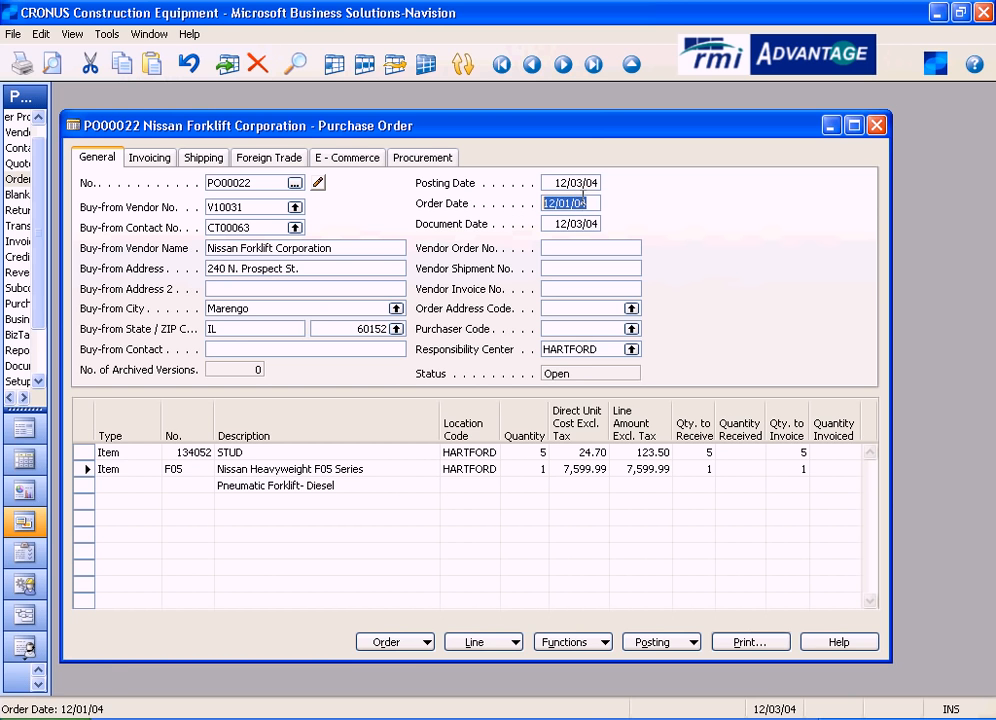
left_click_drag(598, 223, 541, 229)
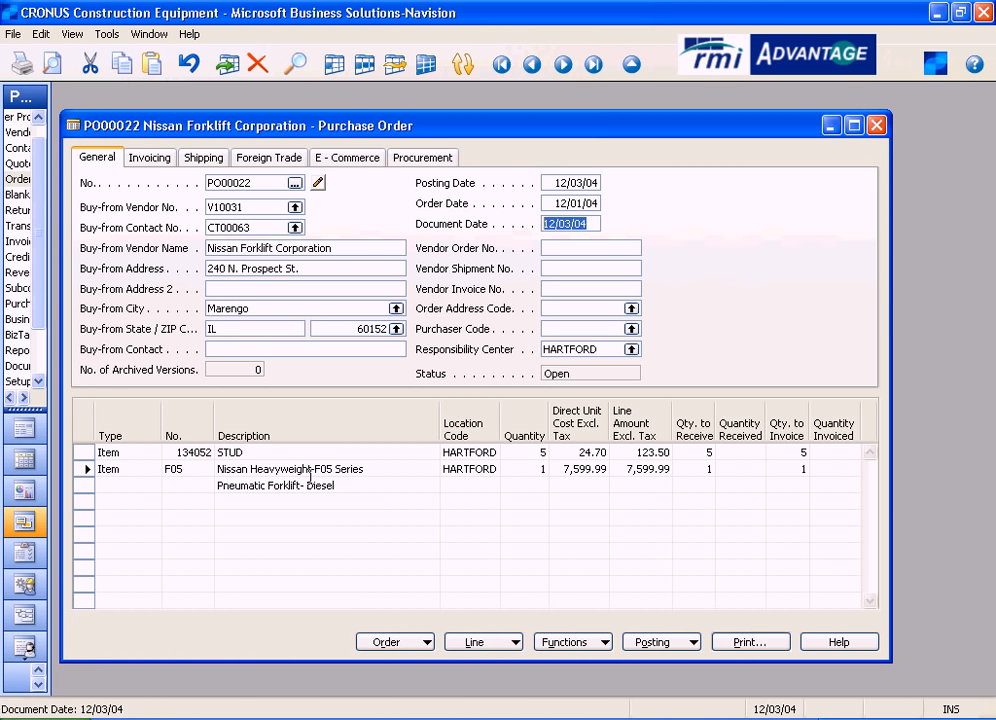
Assign serial number F058992 with a quantity of 1 to the F05 forklift line in its item tracking lines.
left_click(392, 468)
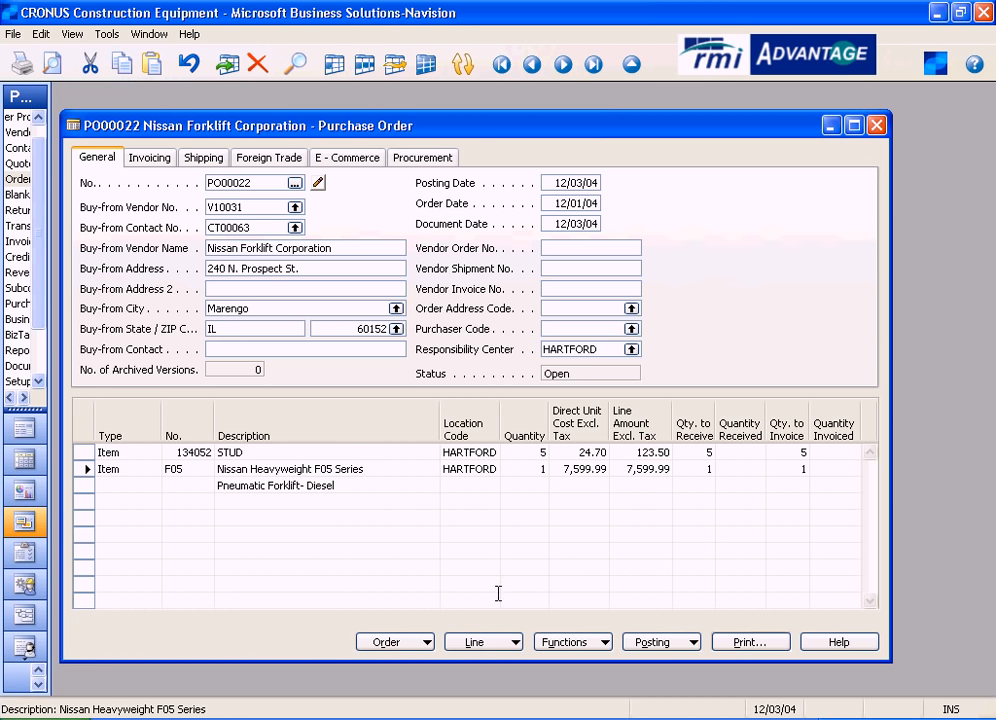
left_click(491, 650)
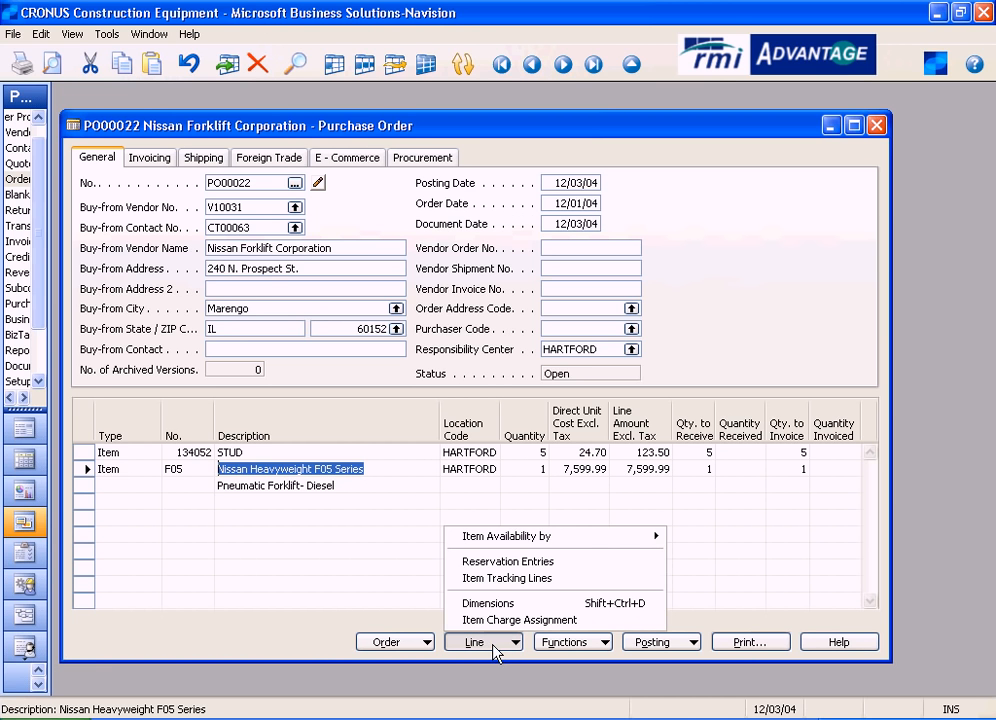
left_click(507, 585)
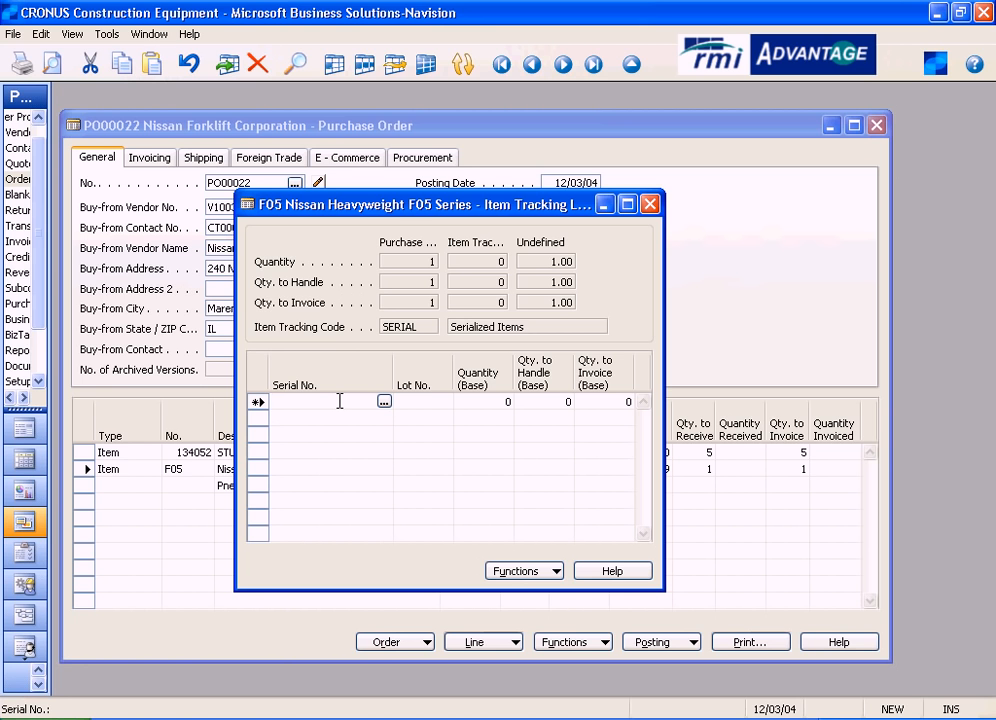
type("F058")
type("2")
key("Tab")
key("Tab")
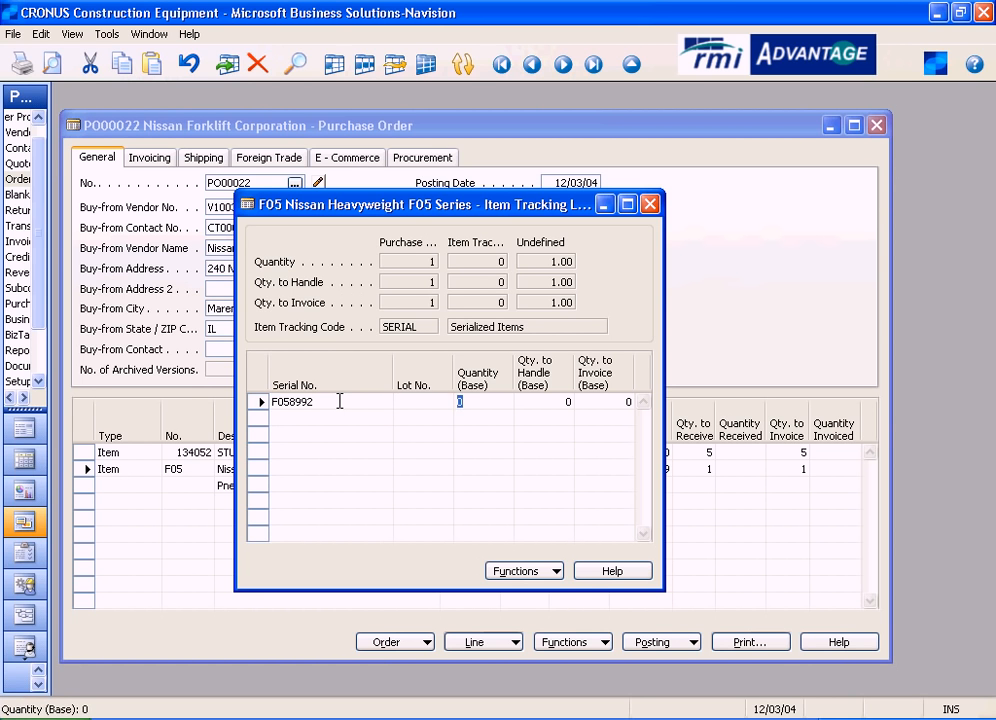
type("1")
key("Tab")
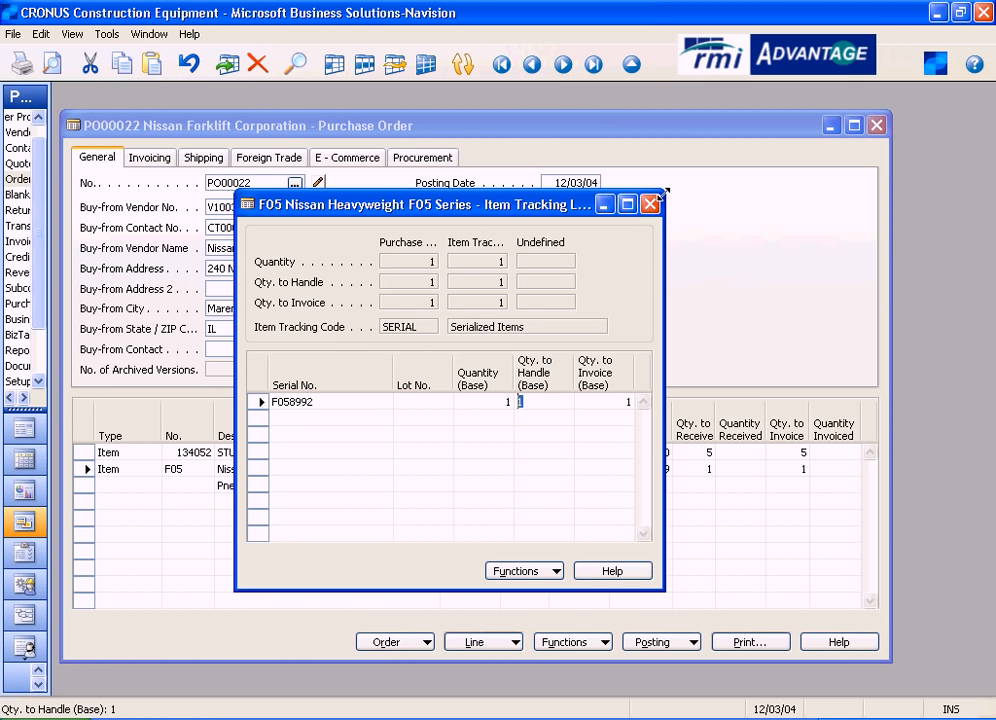
left_click(647, 205)
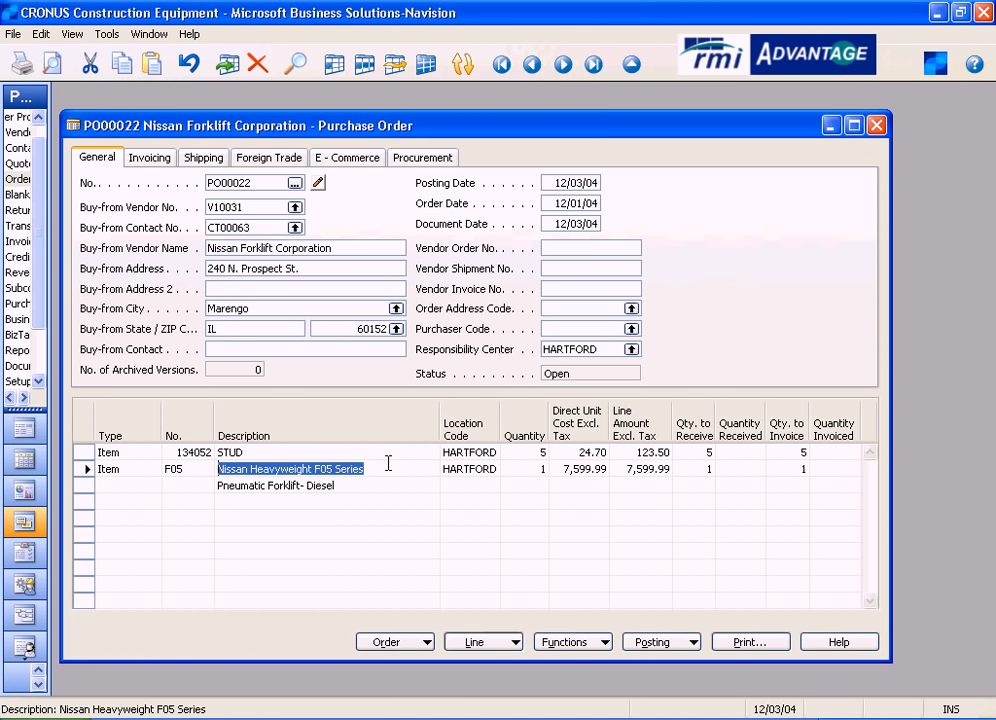
Set the quantity to receive on the STUD line to 3 and check its quantity to invoice.
left_click(527, 454)
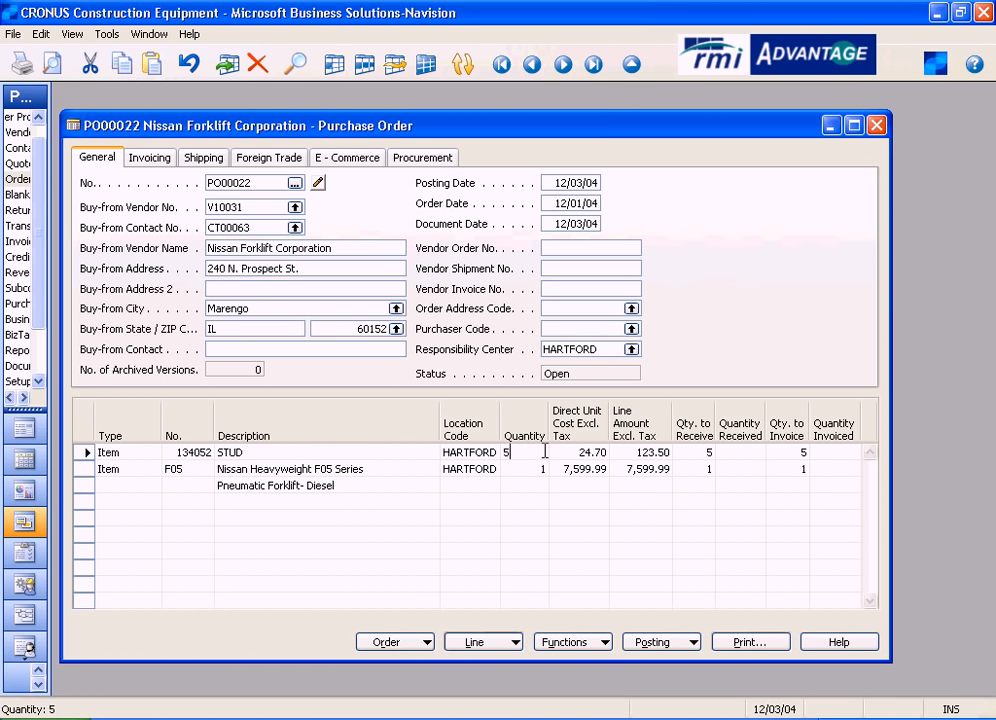
key("Tab")
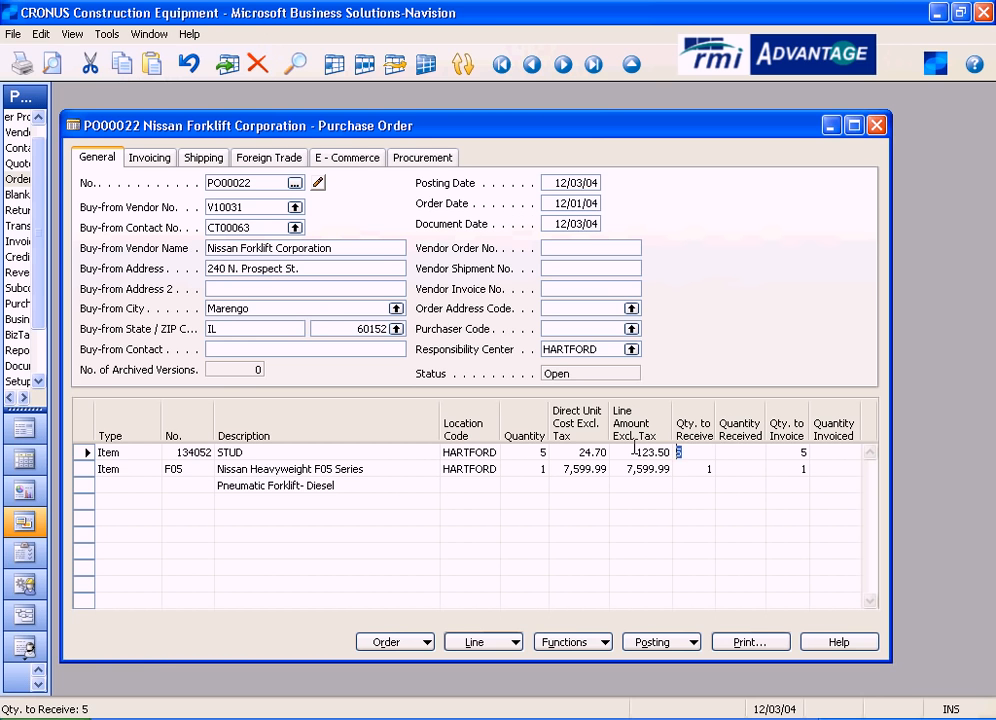
type("3")
key("Tab")
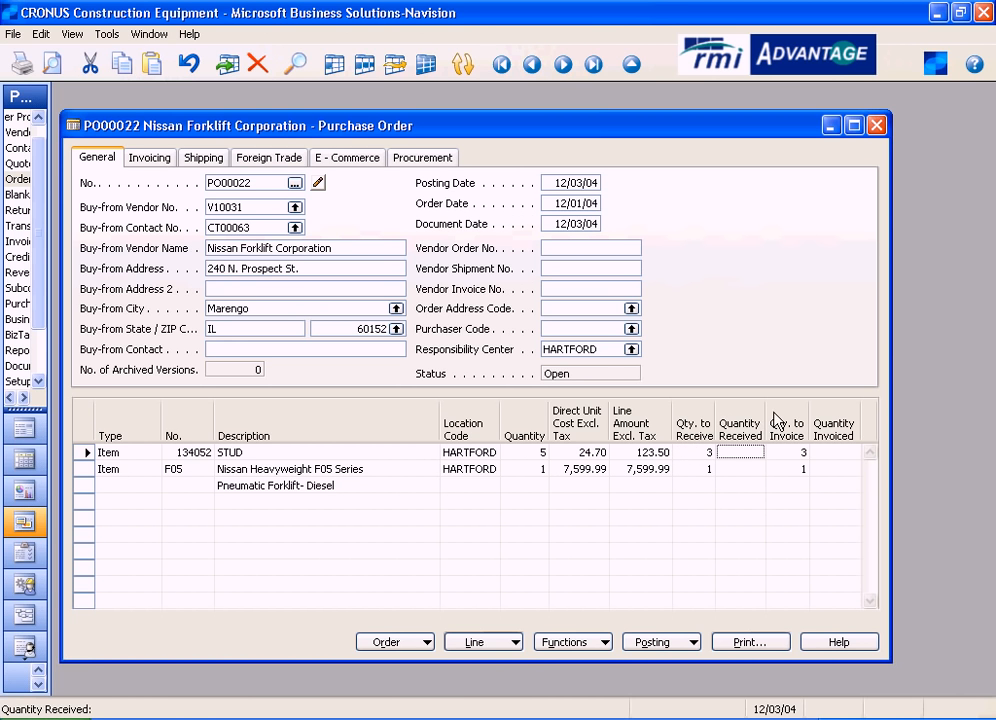
left_click(787, 452)
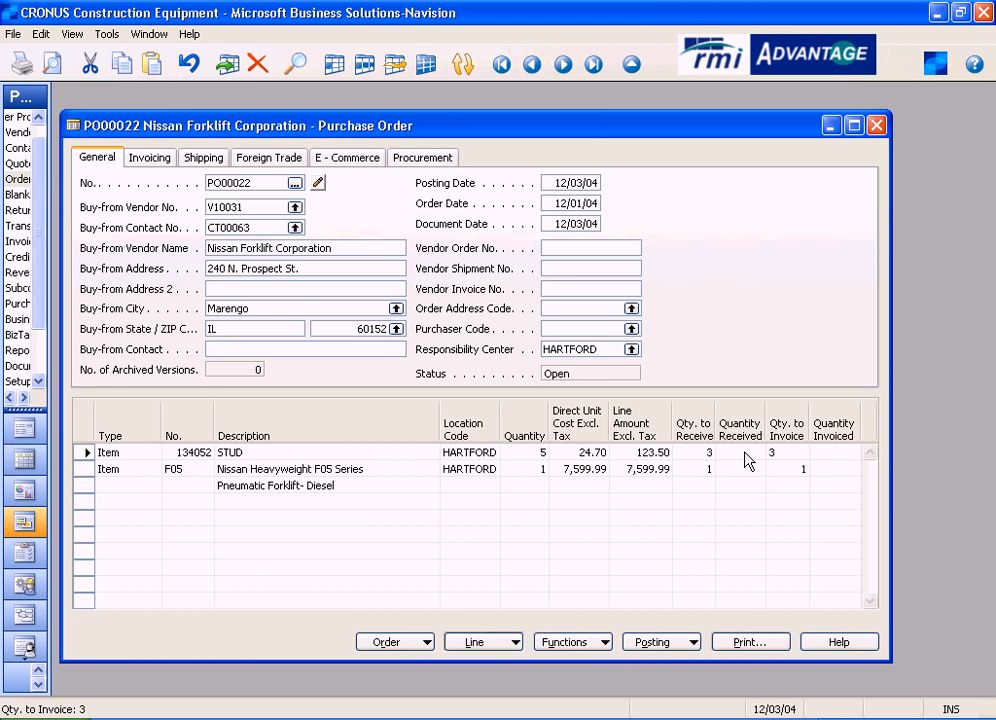
Enter 987543 as the vendor shipment number and post the purchase order with the Receive option only.
left_click(577, 268)
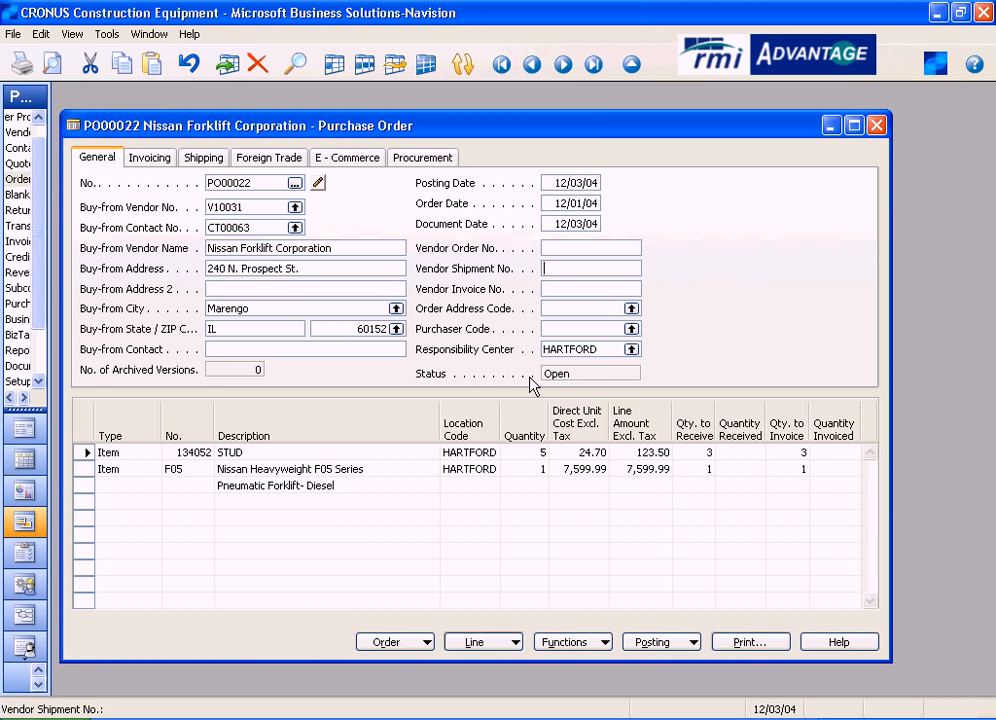
type("987543")
left_click(692, 643)
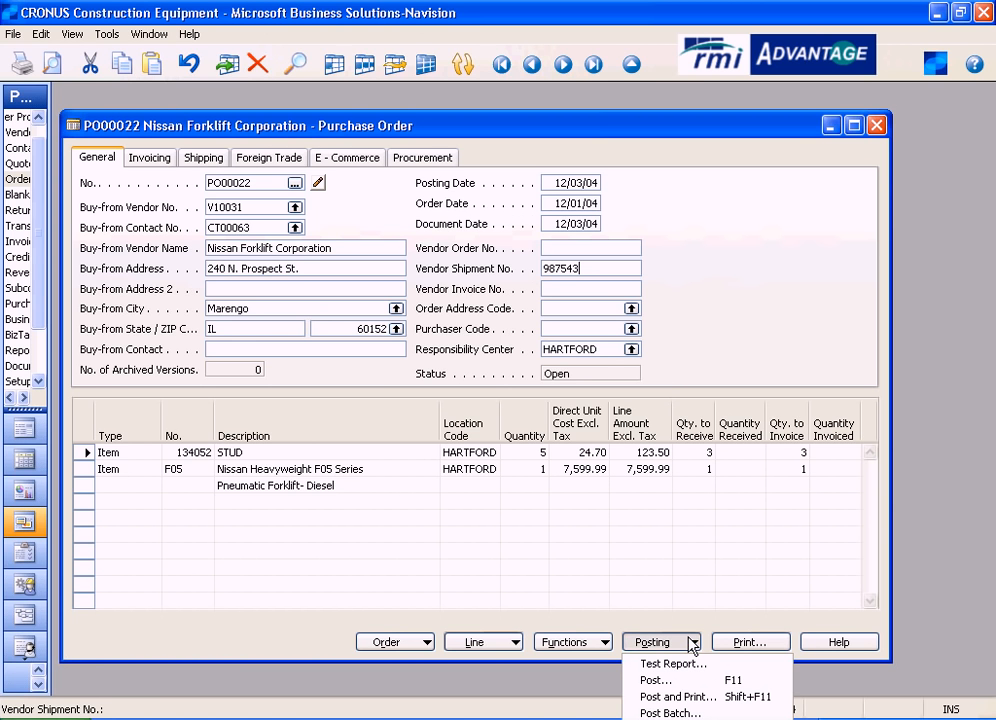
left_click(655, 681)
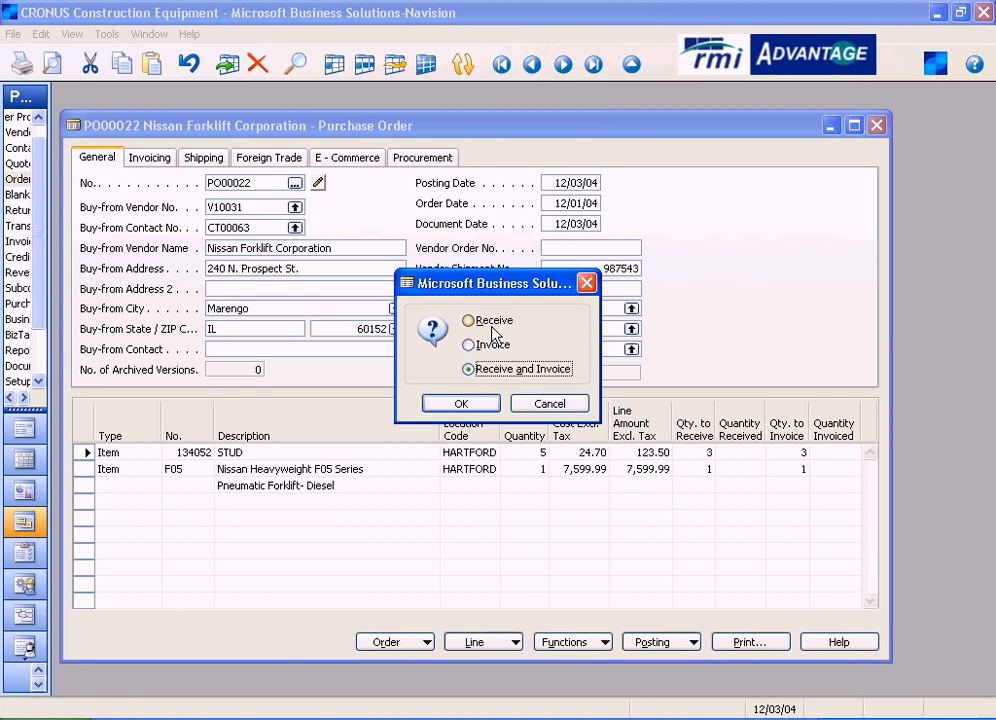
left_click(491, 322)
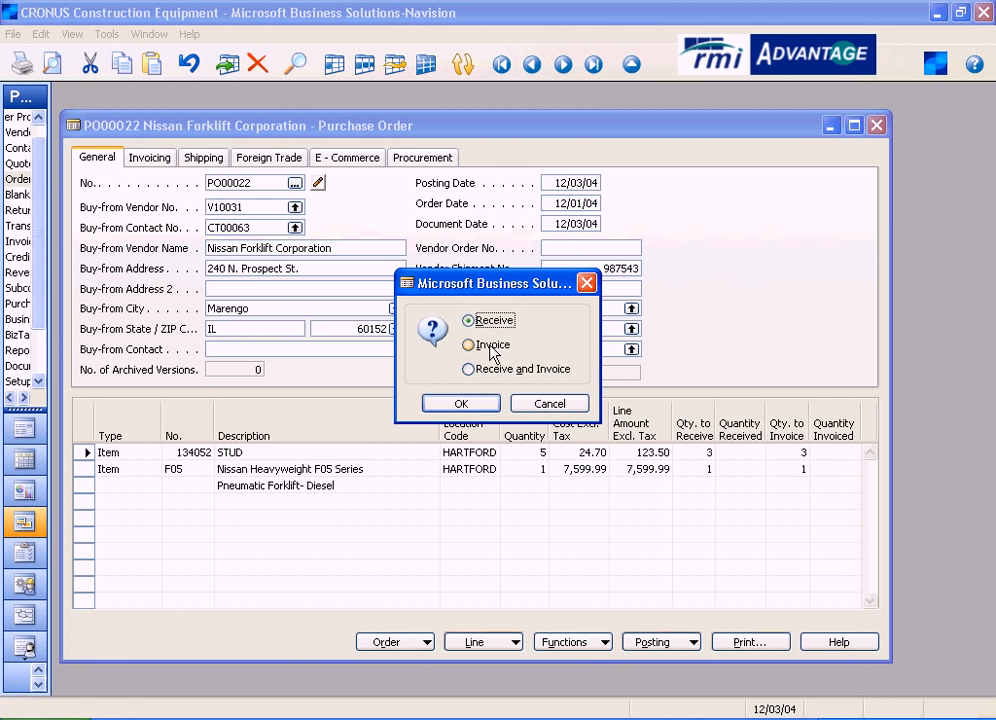
left_click(490, 346)
left_click(493, 372)
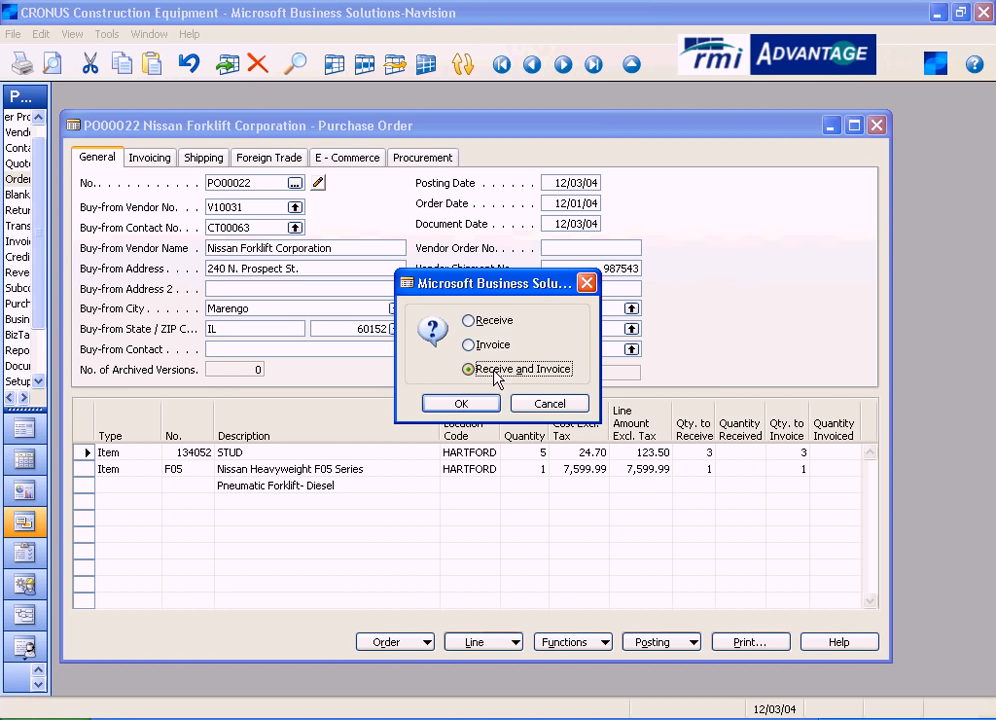
left_click(496, 323)
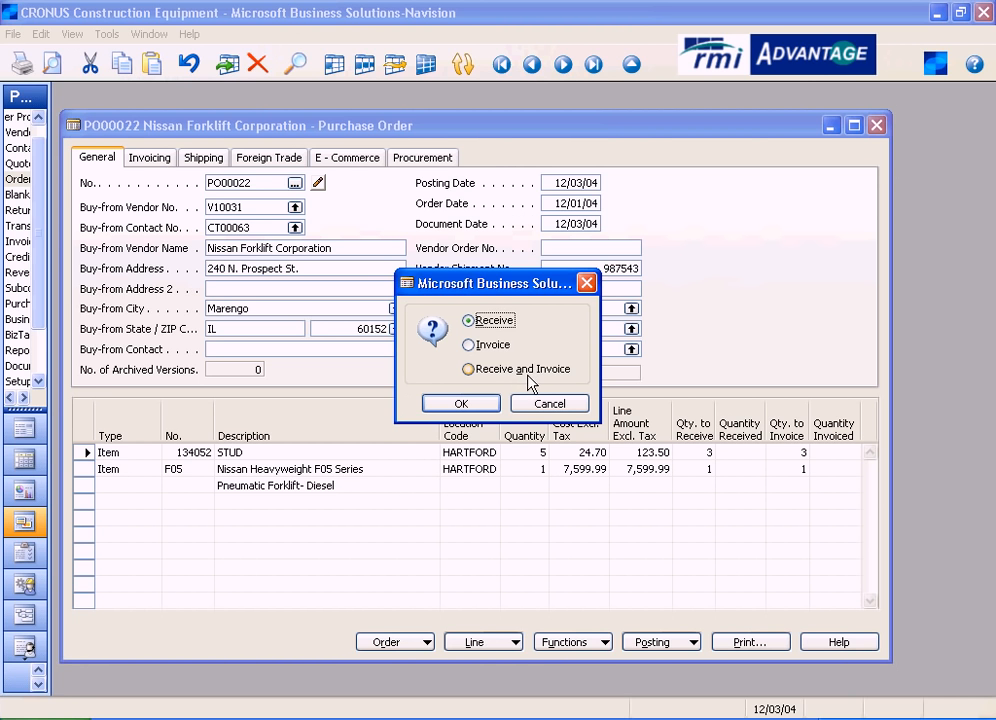
left_click(462, 404)
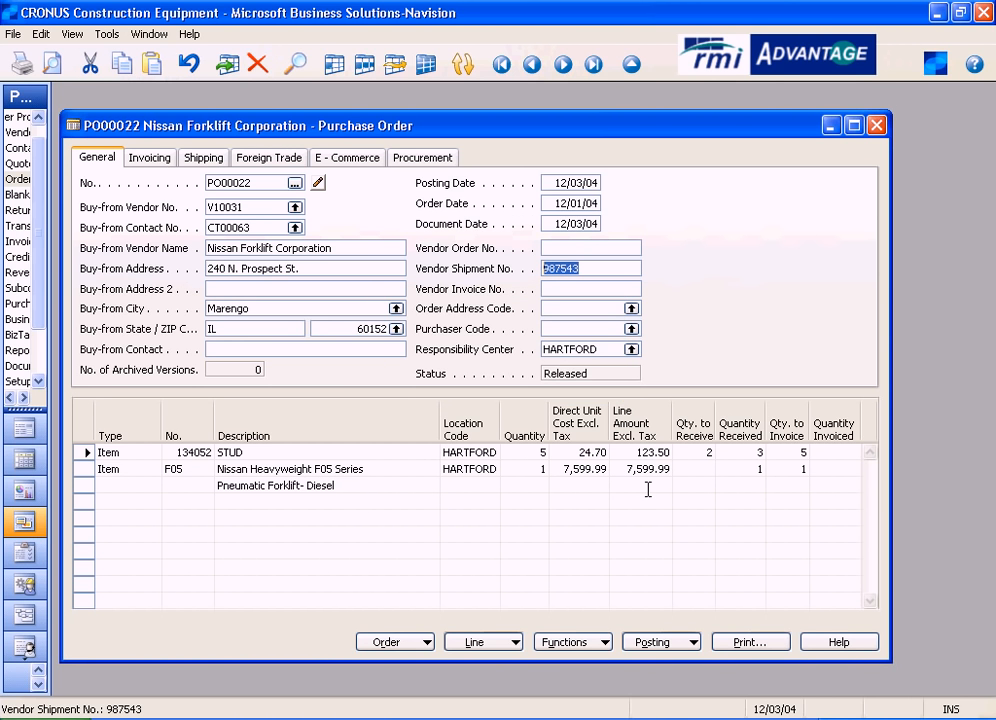
Check the ordered, to-receive and received quantities on the STUD line, and the to-receive and received quantities on the F05 line.
left_click(706, 452)
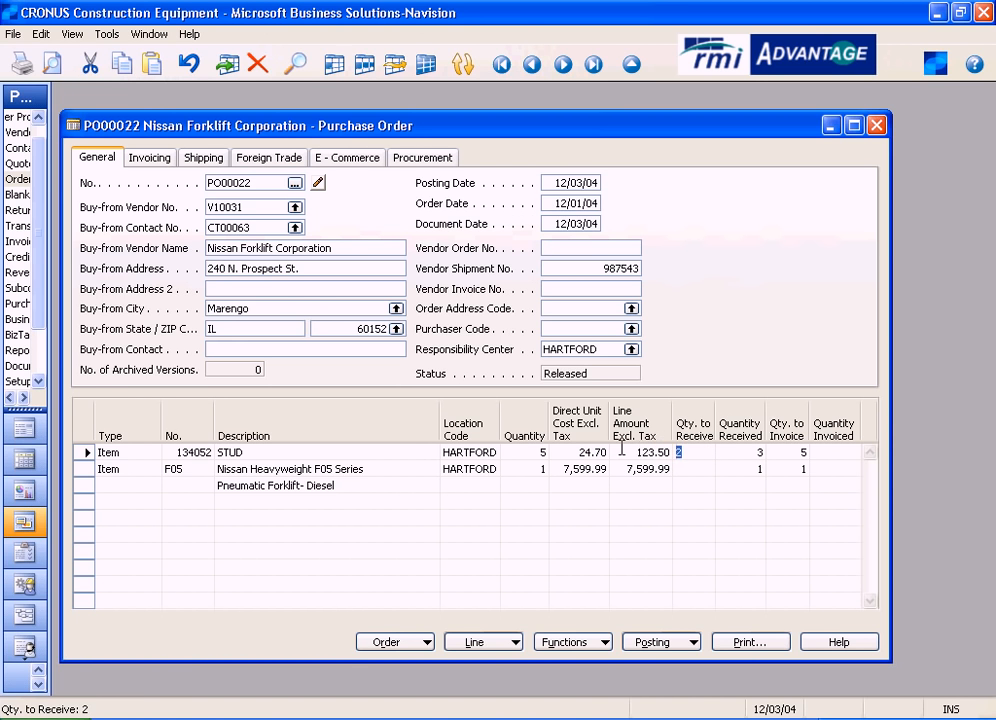
left_click(525, 452)
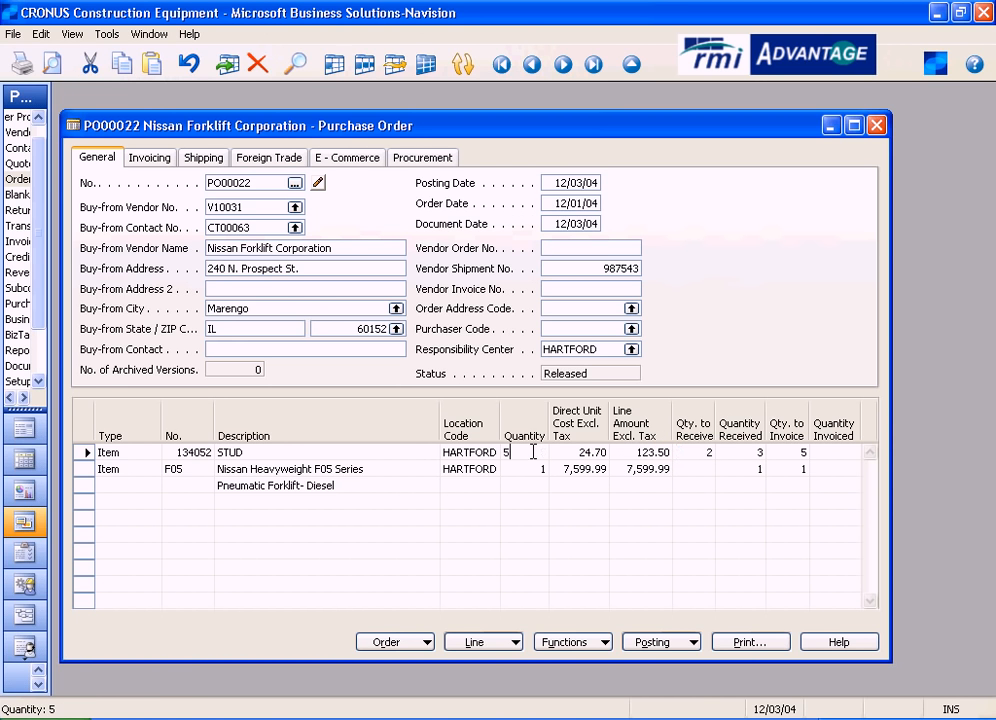
left_click(750, 457)
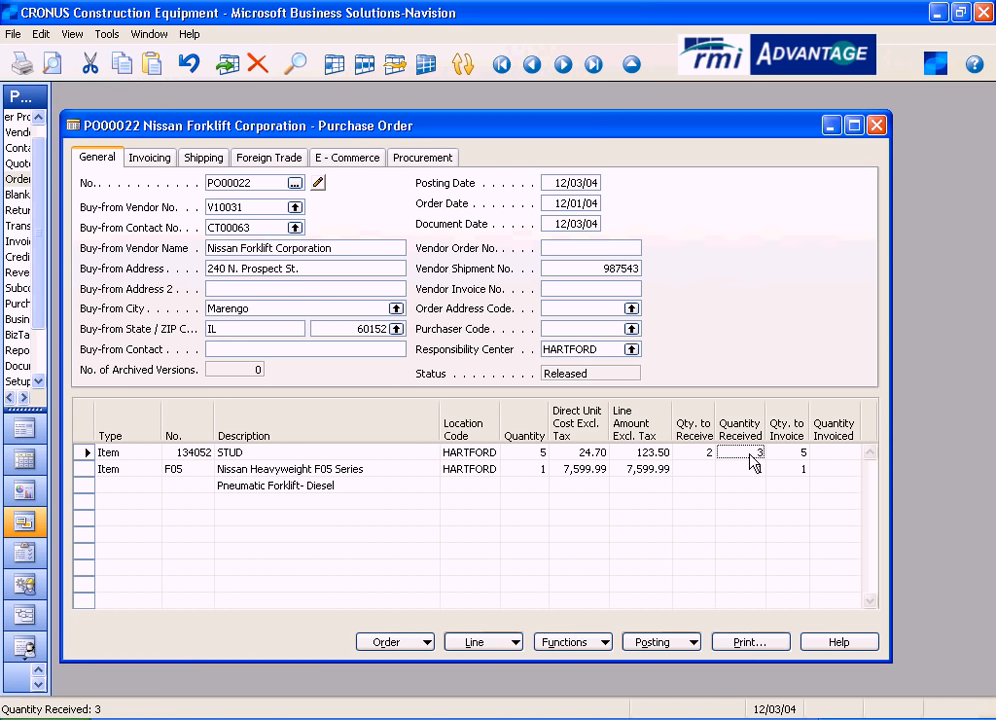
left_click(513, 452)
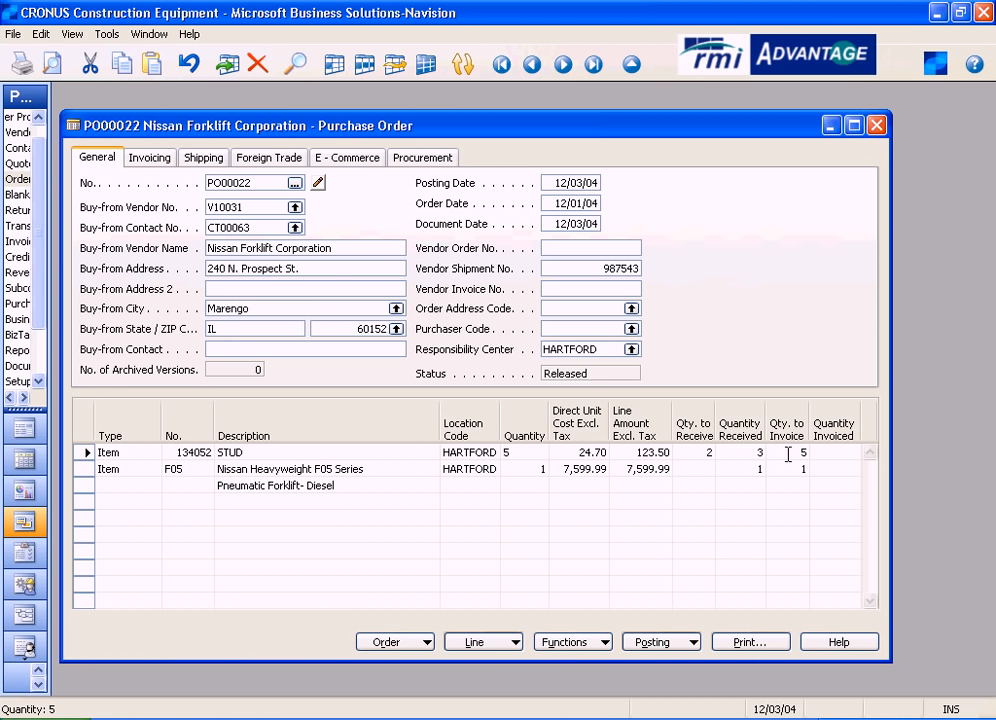
left_click(694, 469)
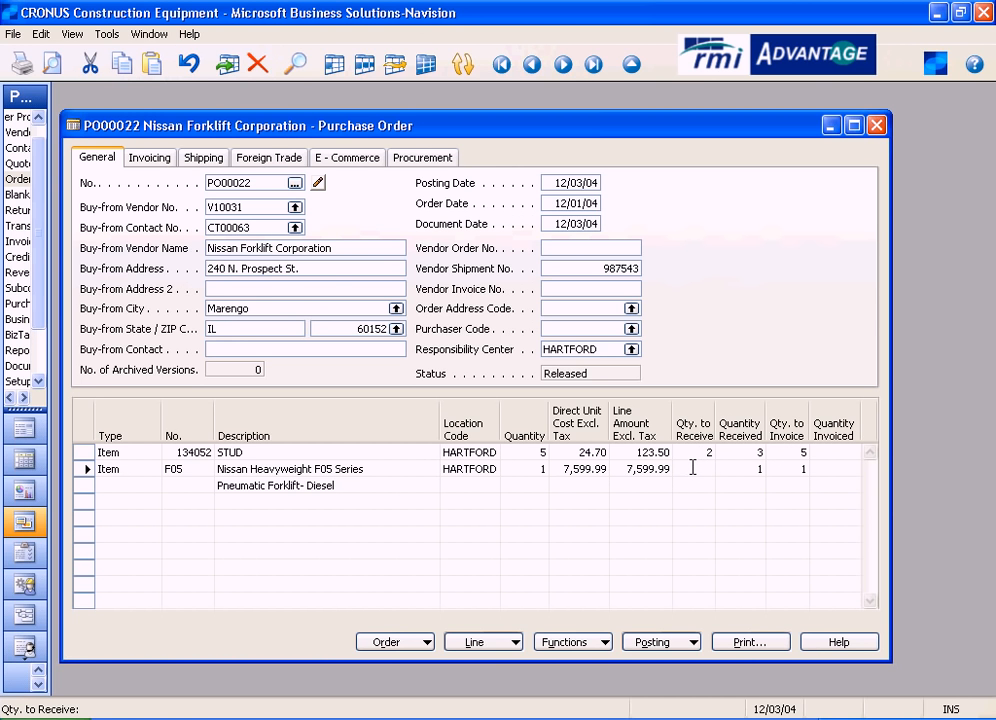
left_click(744, 476)
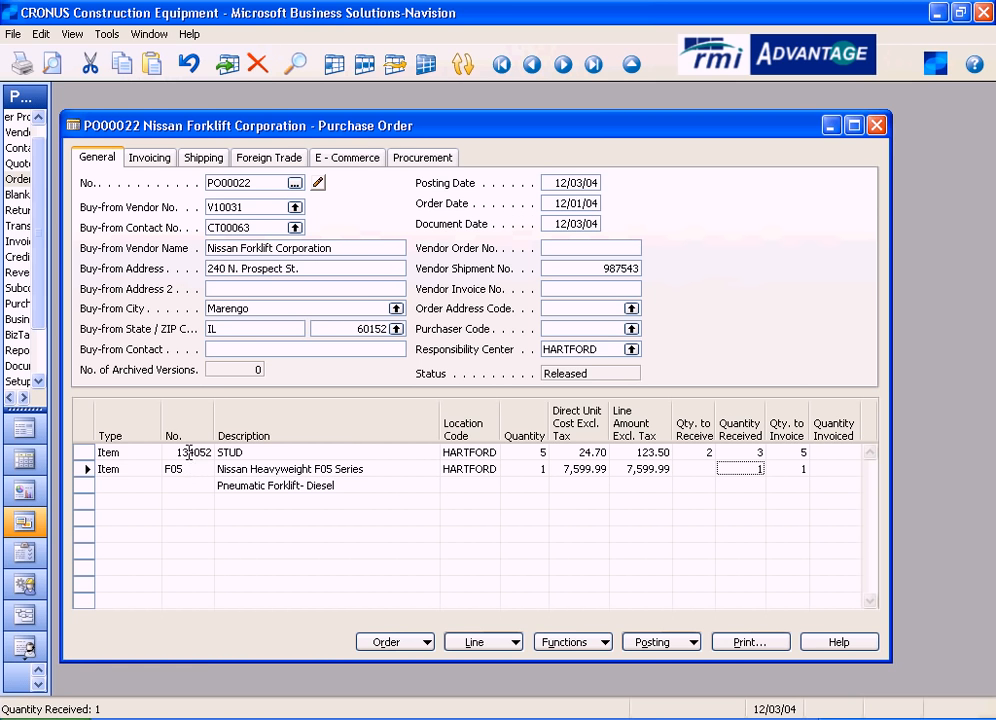
Open the posted purchase receipts from the Purchase history and go to the last receipt.
double_click(49, 218)
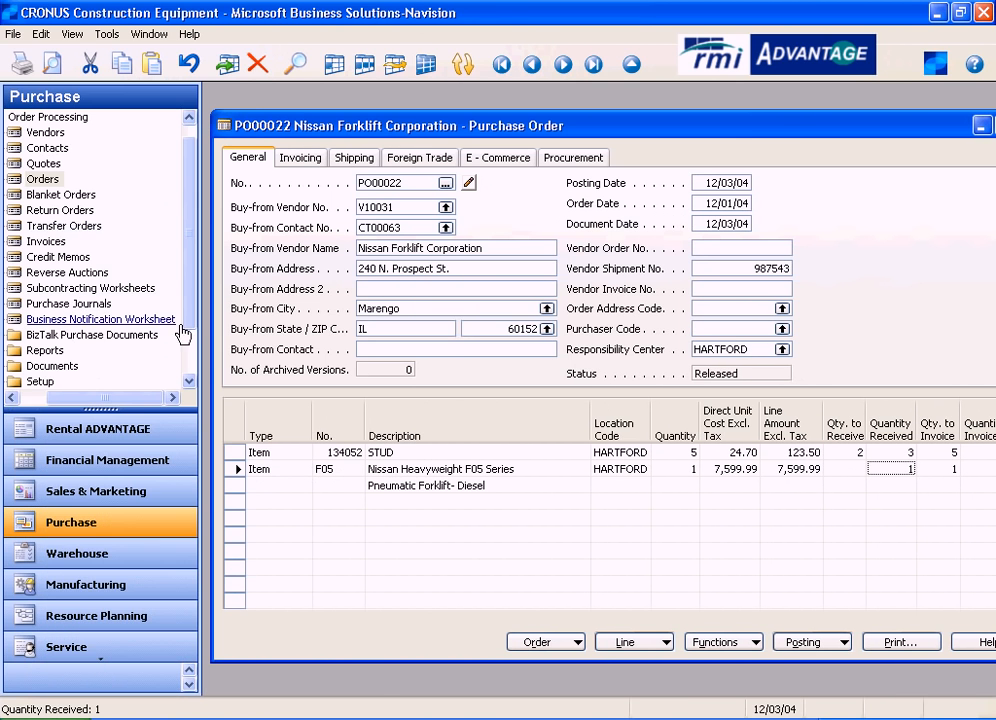
left_click_drag(187, 287, 188, 359)
left_click_drag(149, 398, 51, 398)
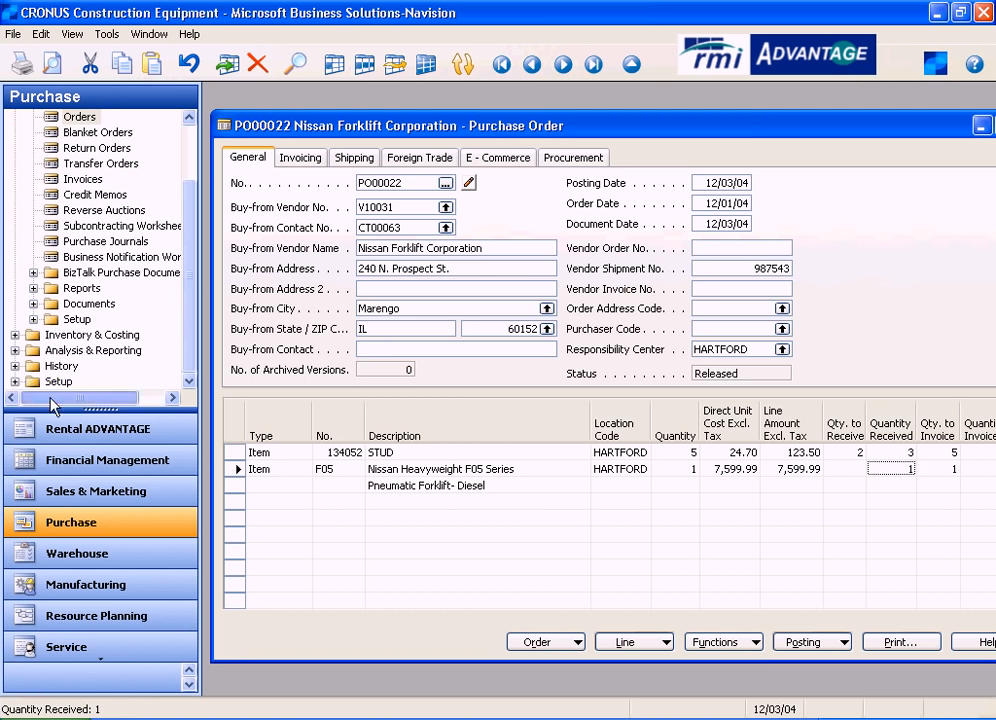
left_click(60, 365)
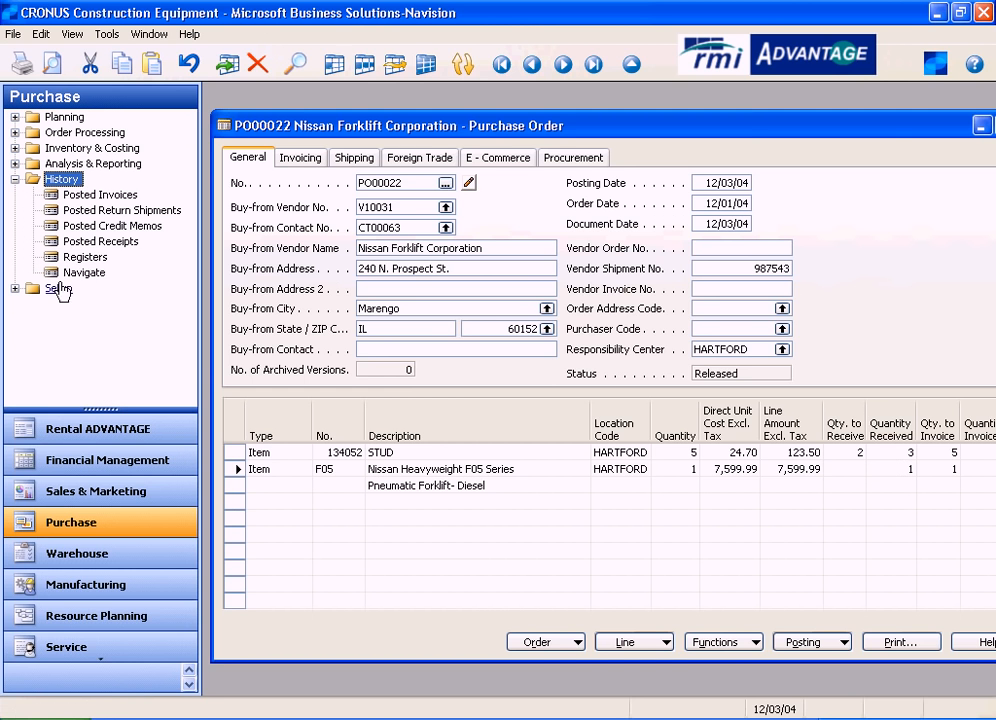
double_click(95, 241)
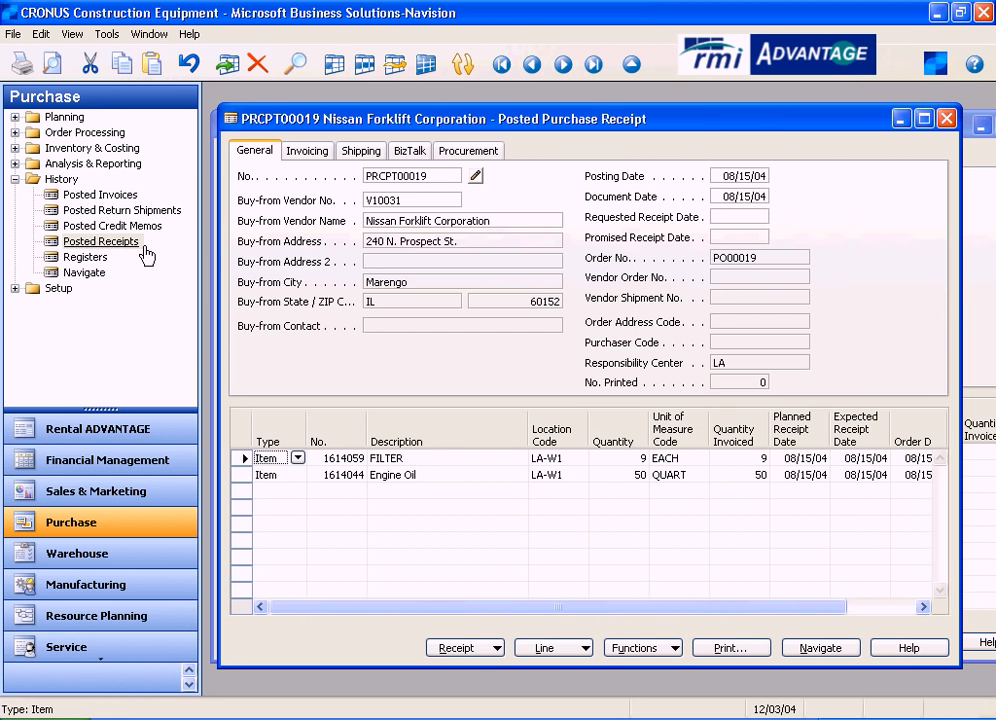
left_click(593, 65)
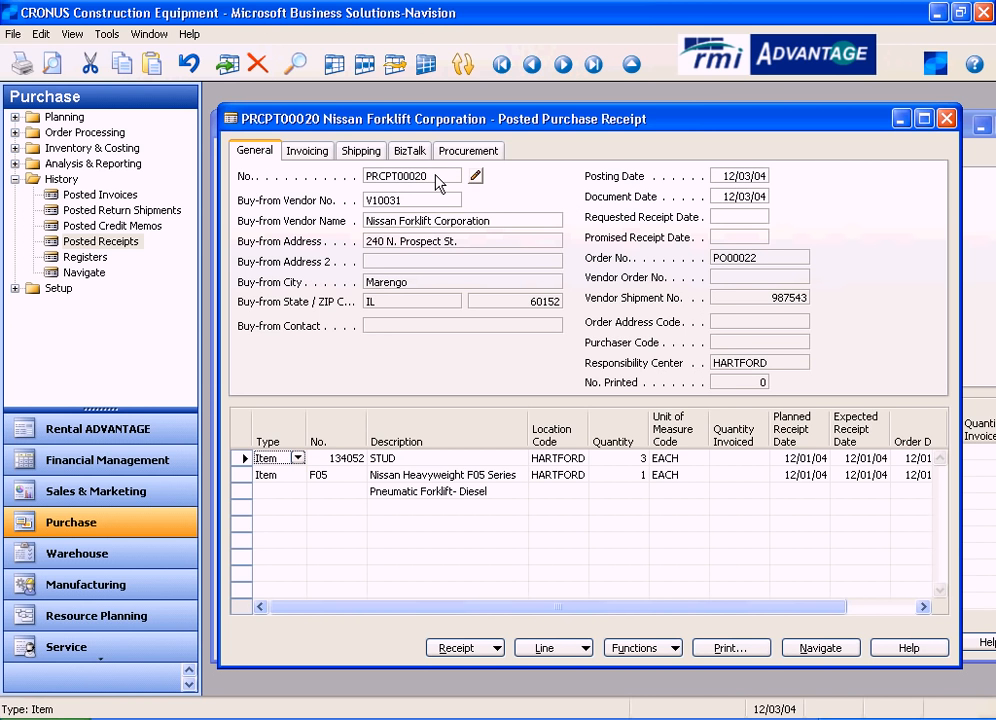
Examine the posted receipt's dates, order number and vendor shipment number, and the quantities on its STUD and F05 lines.
left_click(758, 180)
left_click(760, 198)
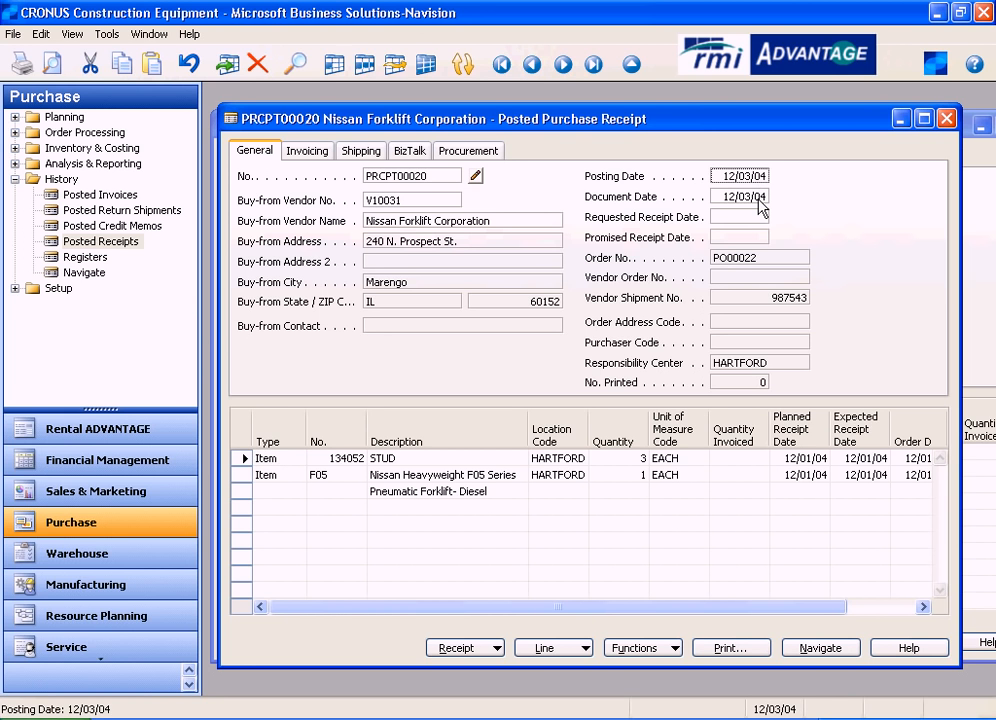
left_click(775, 262)
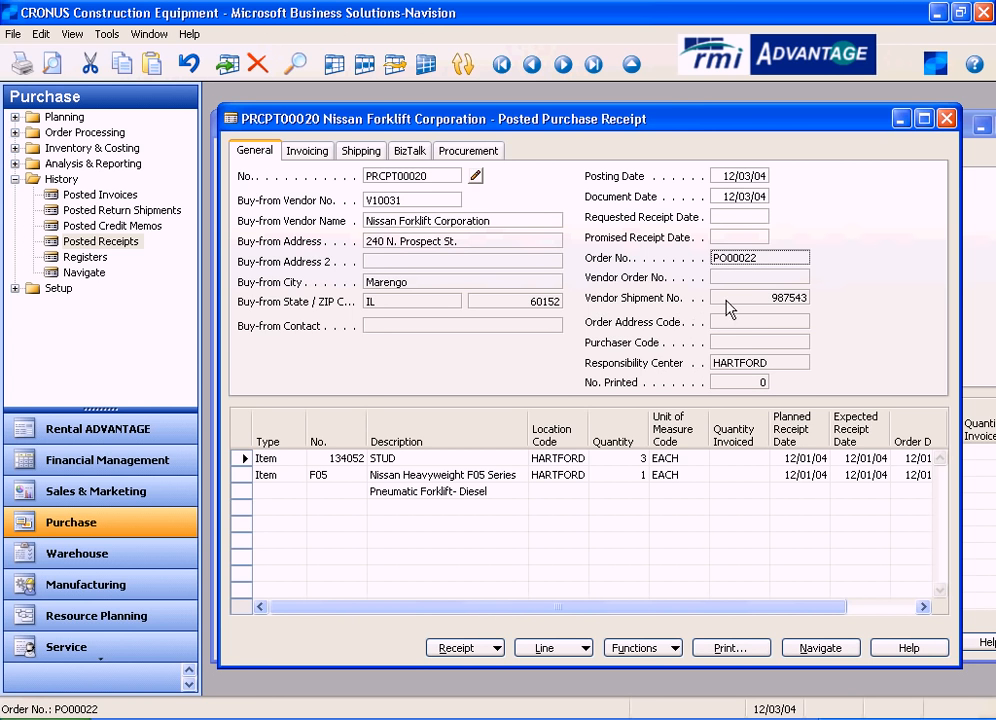
left_click(752, 300)
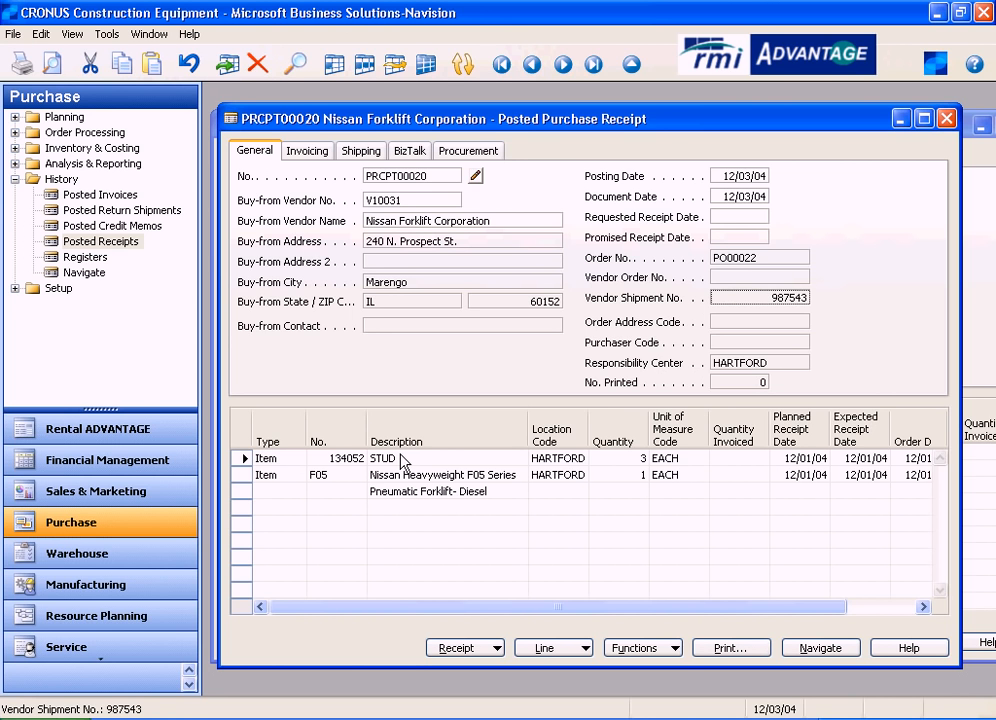
left_click(615, 459)
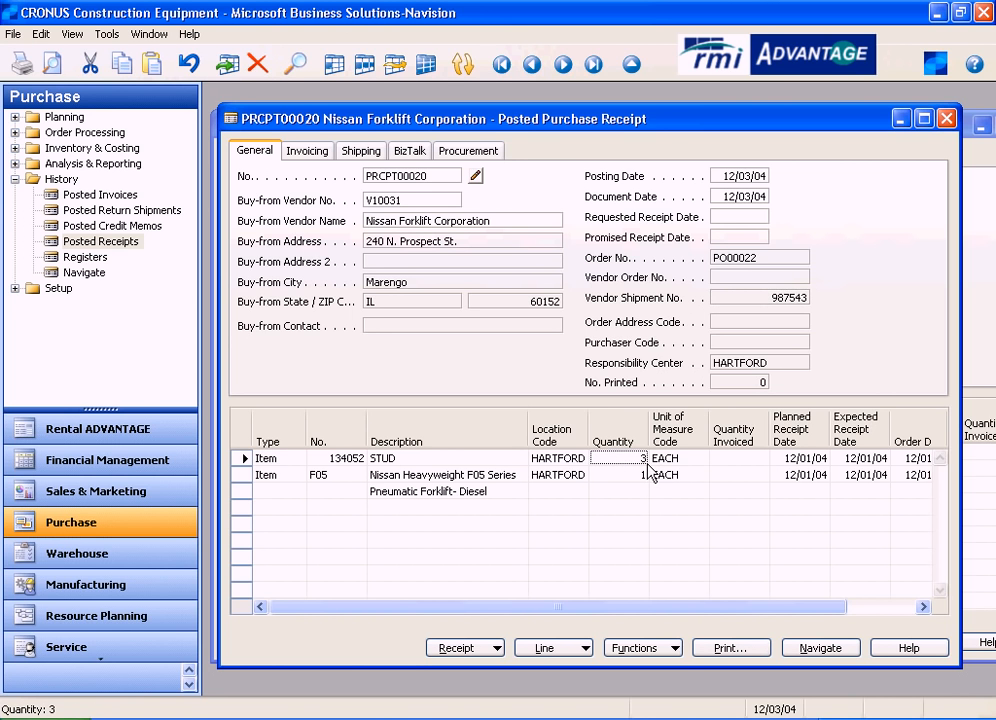
left_click(635, 476)
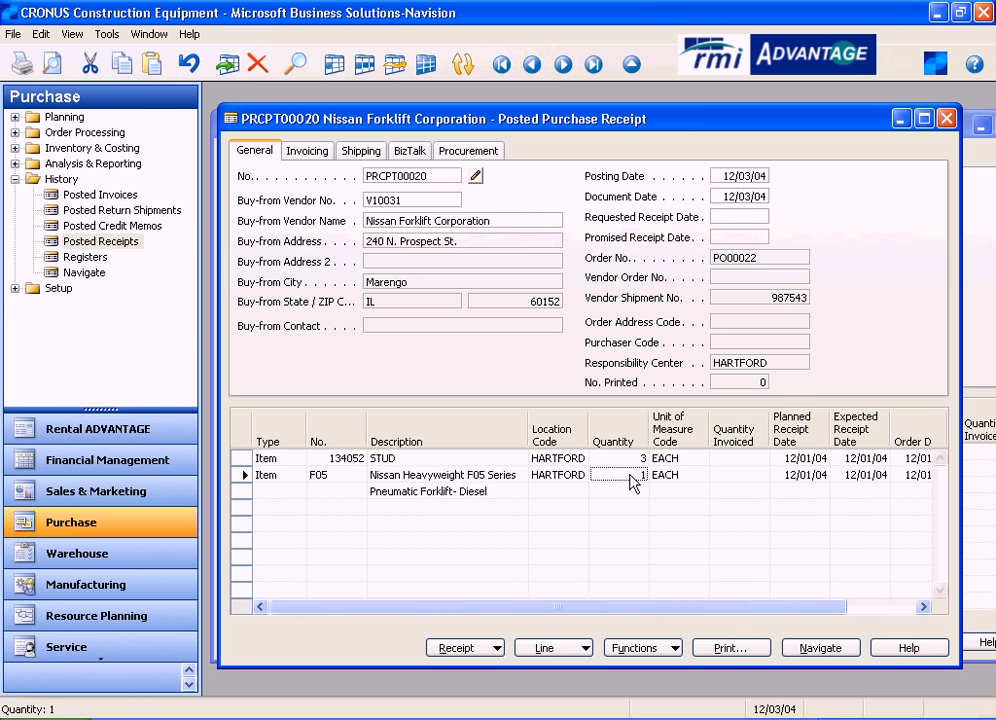
Preview the posted purchase receipt report with the company address included.
left_click(730, 648)
left_click(548, 315)
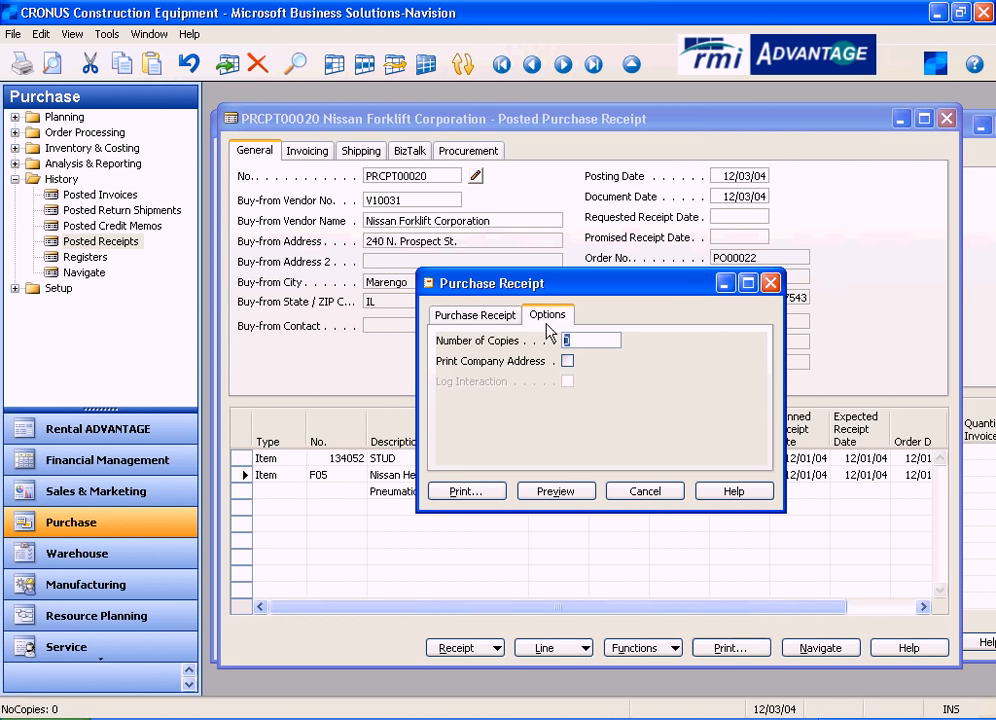
left_click(567, 361)
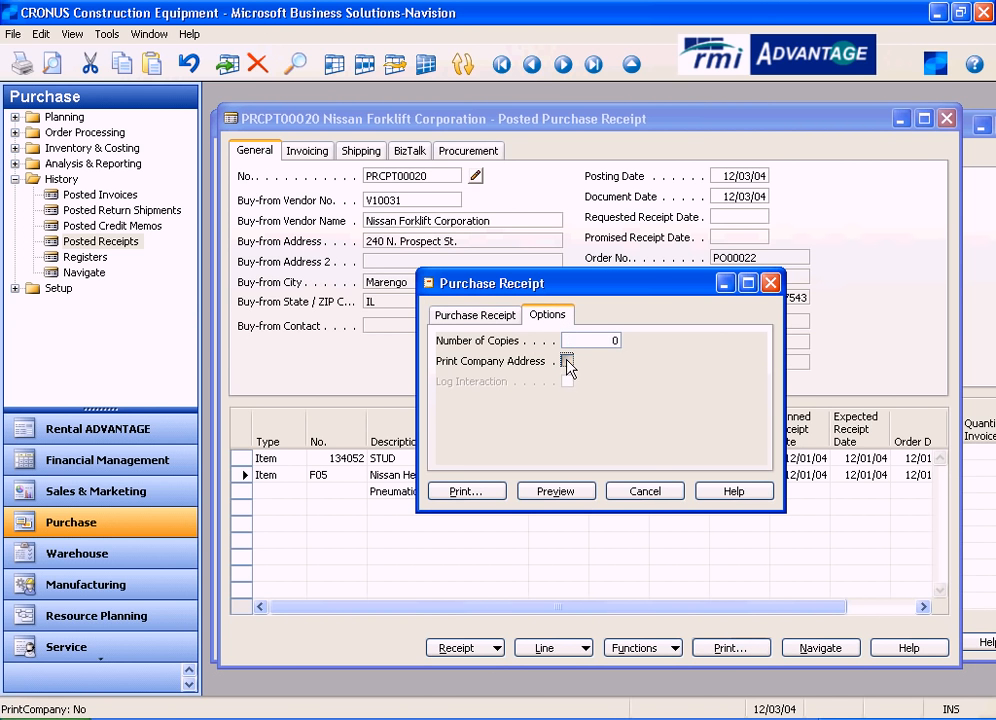
left_click(555, 491)
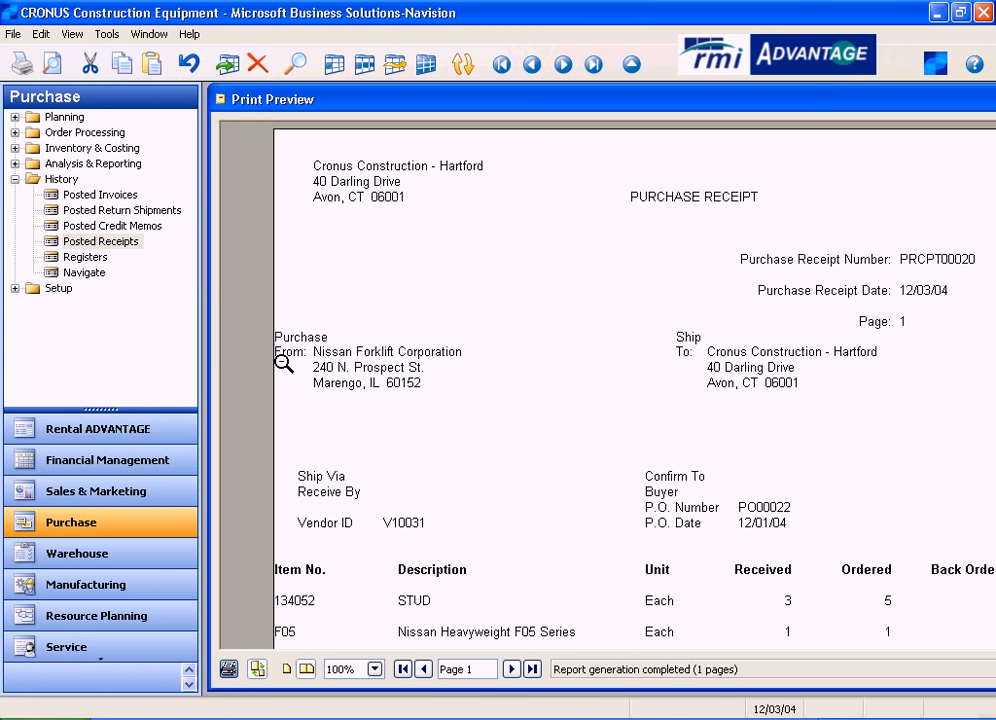
Narrow the navigation pane to show the full receipt preview, check its received, ordered and back-ordered quantities, and close it.
left_click(194, 277)
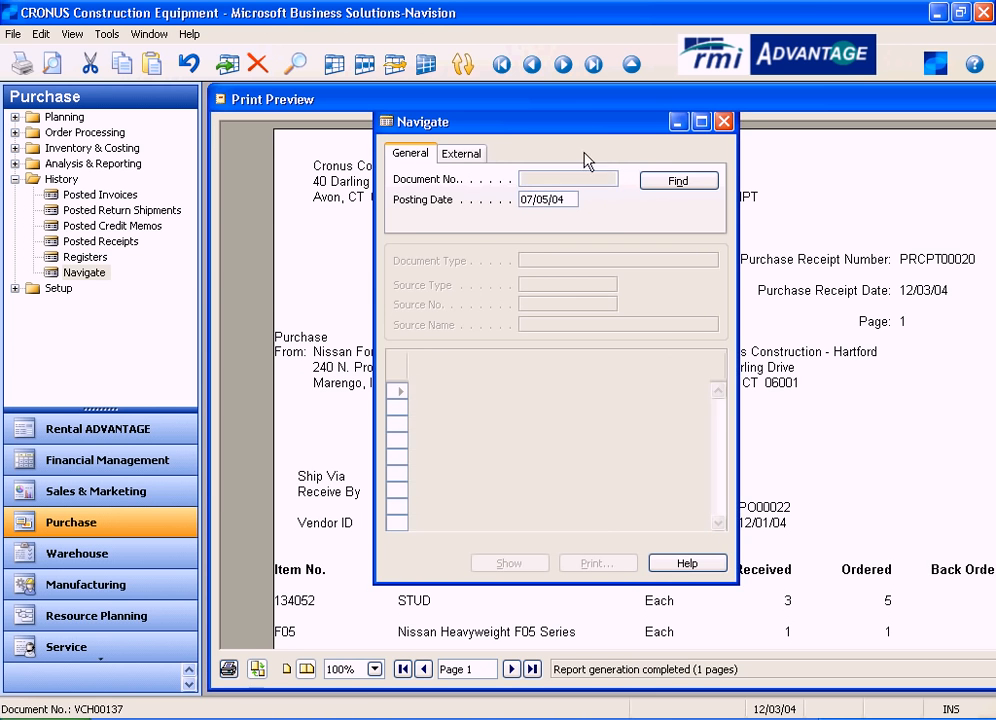
key("Escape")
left_click_drag(198, 237, 155, 237)
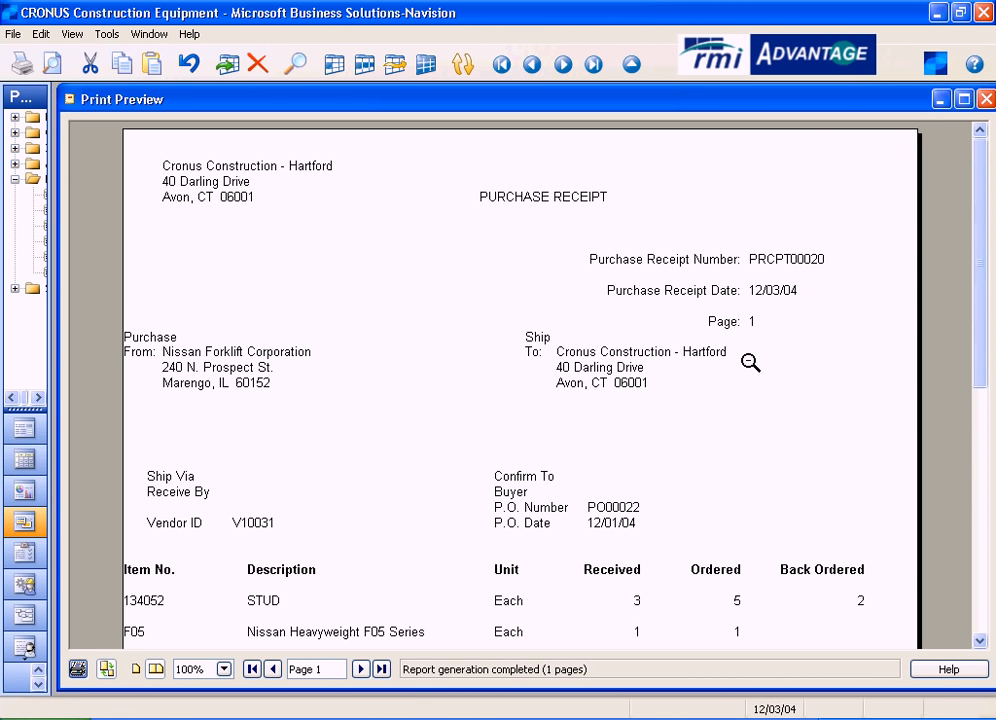
scroll(697, 385, "down", 1)
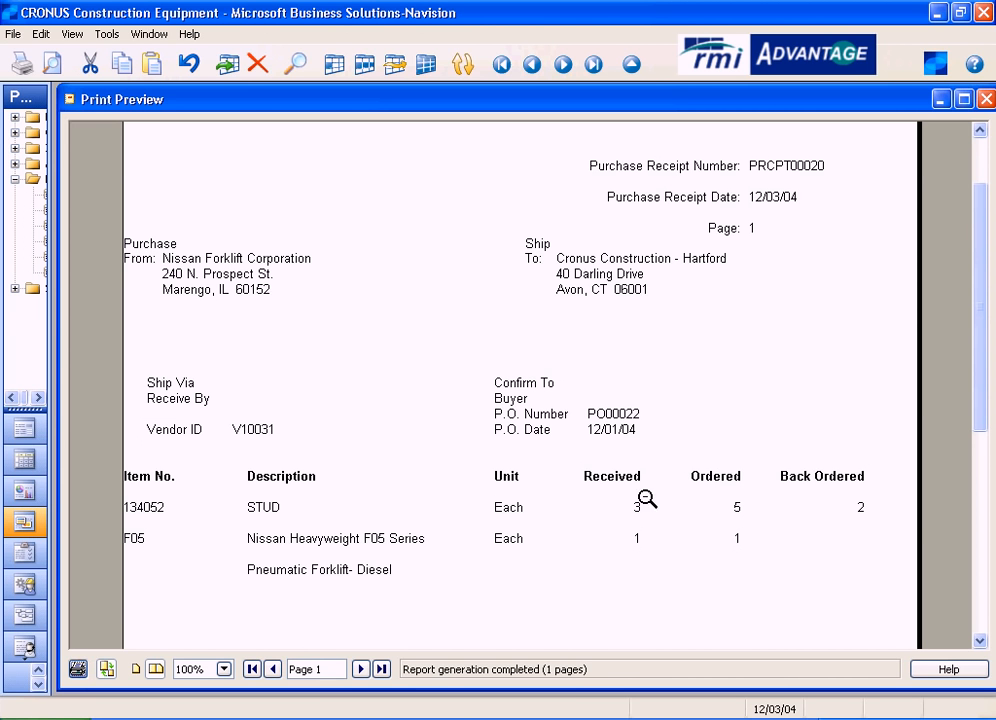
scroll(454, 500, "up", 2)
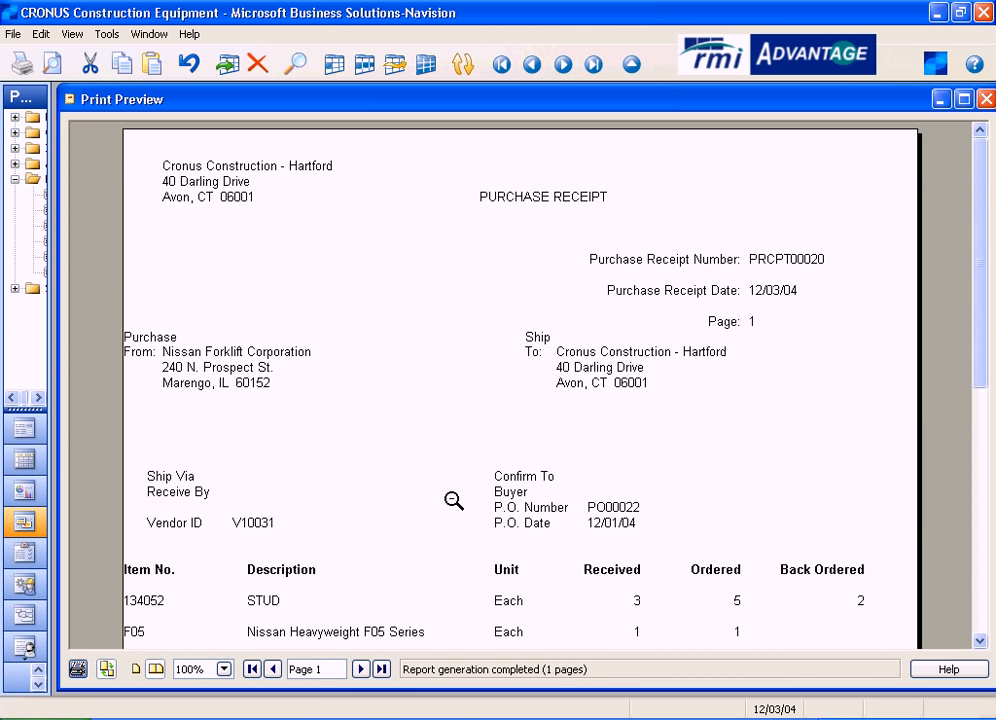
left_click(988, 100)
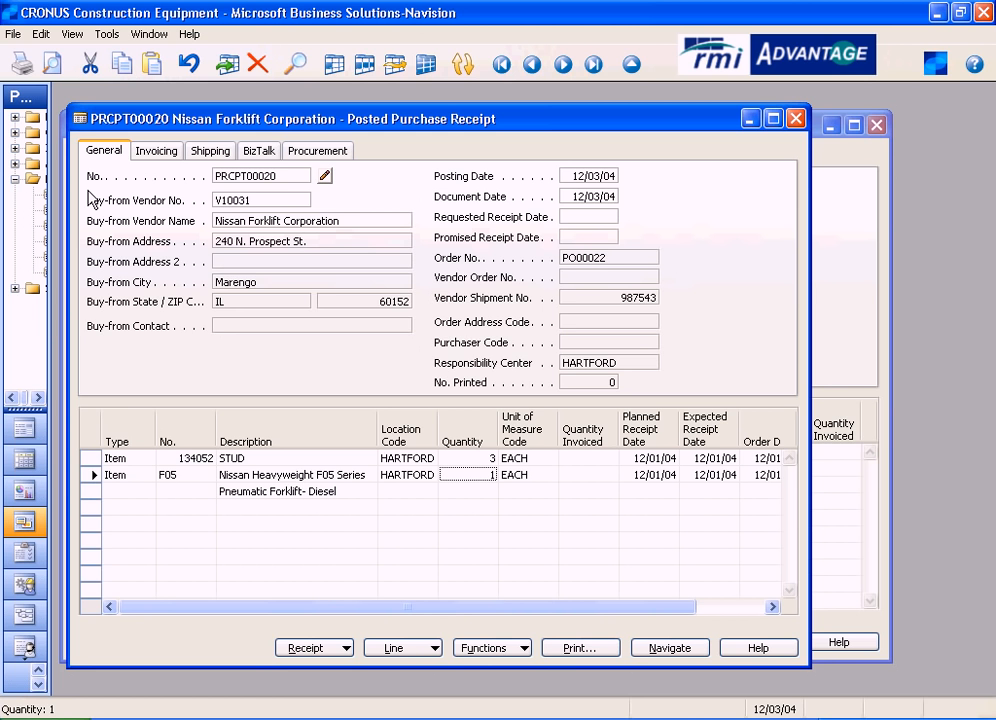
left_click(188, 459)
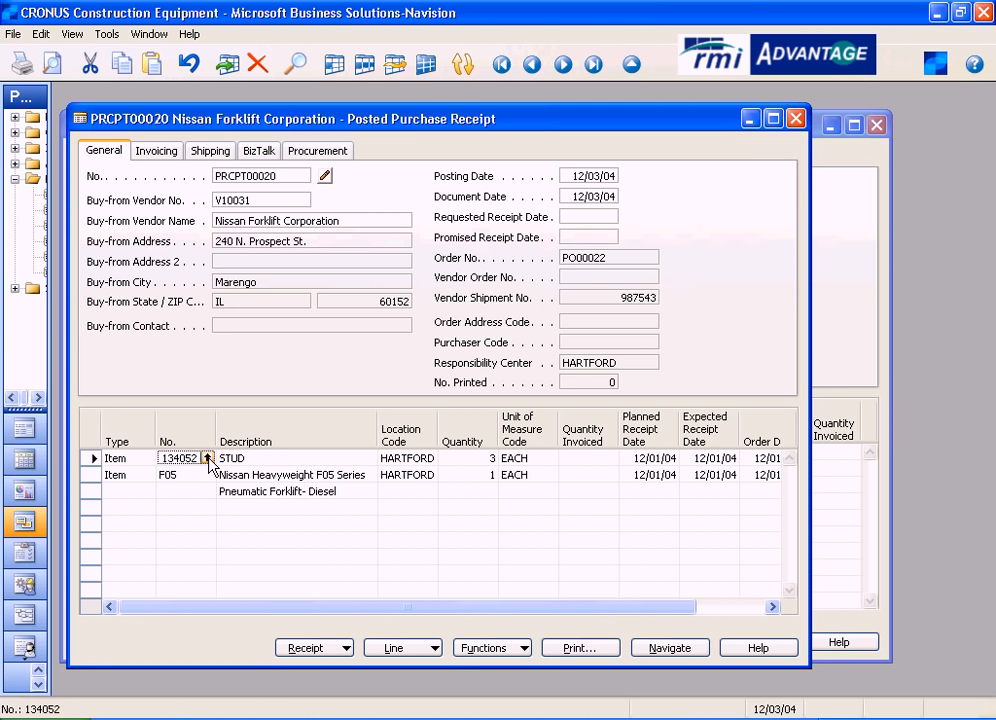
left_click(207, 458)
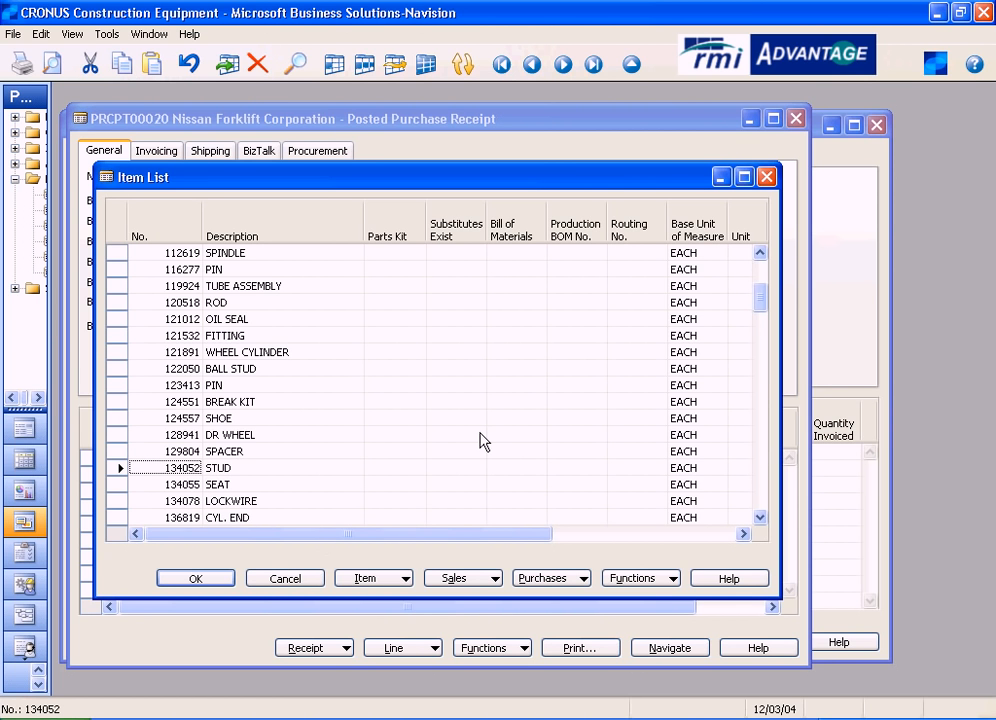
left_click(371, 588)
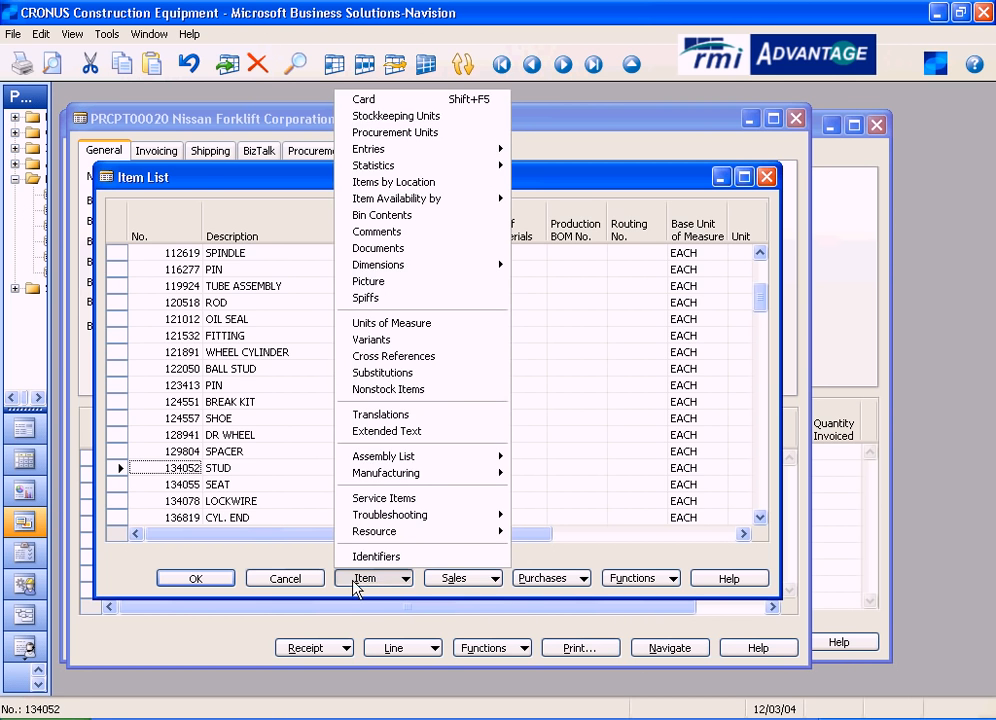
left_click(285, 578)
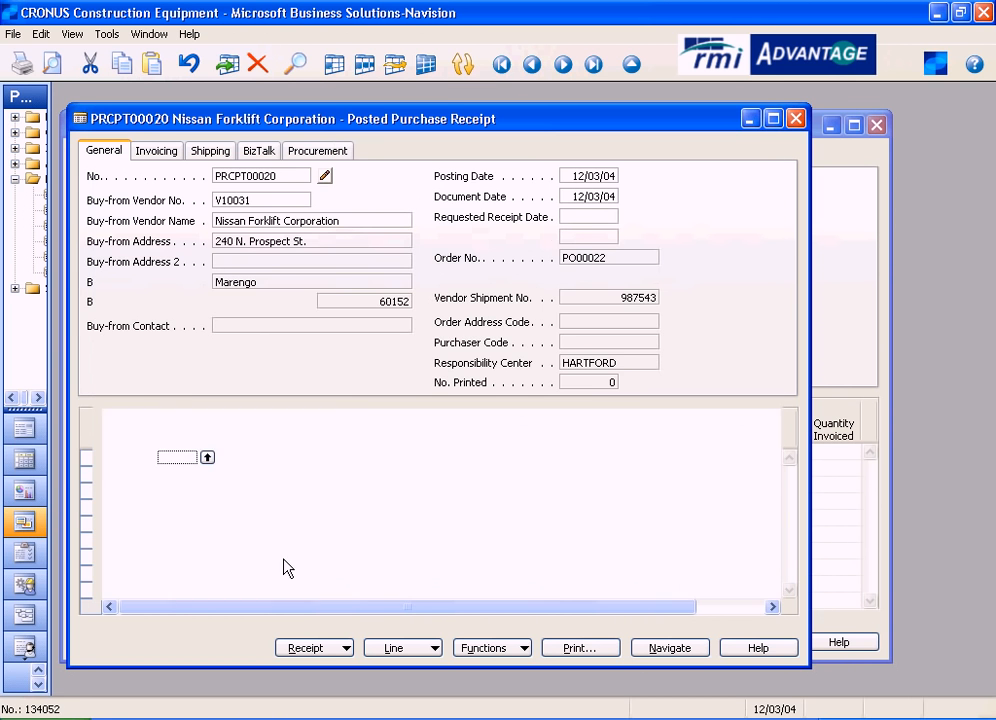
Look up the STUD line's item ledger entries and examine the quantities of the 12/03/04 Hartford purchase entry.
left_click(207, 458)
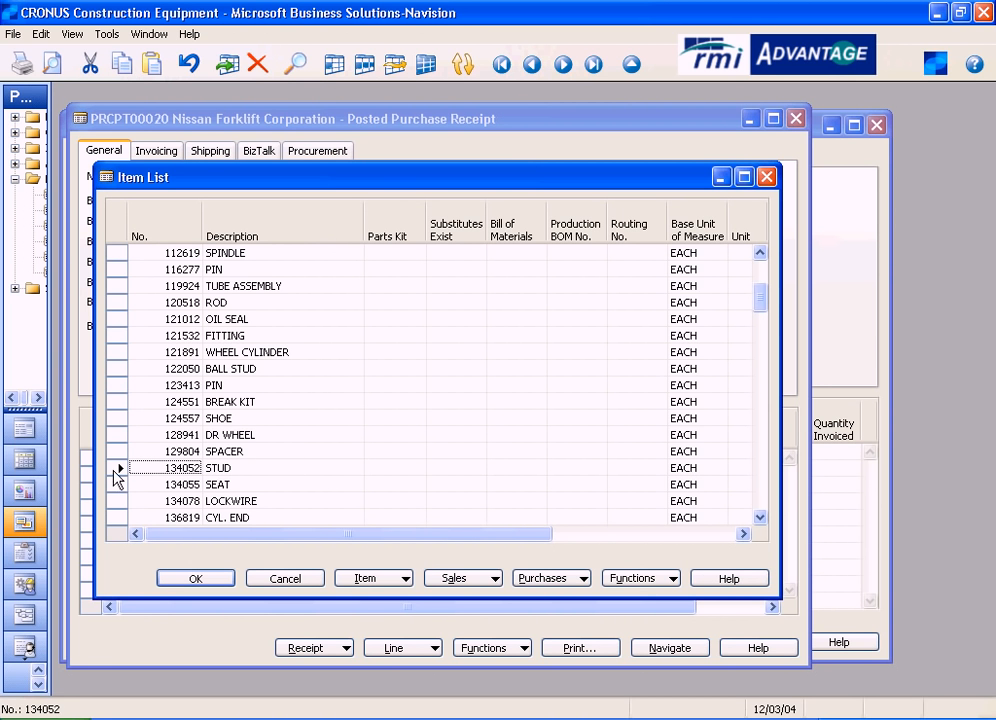
left_click(399, 582)
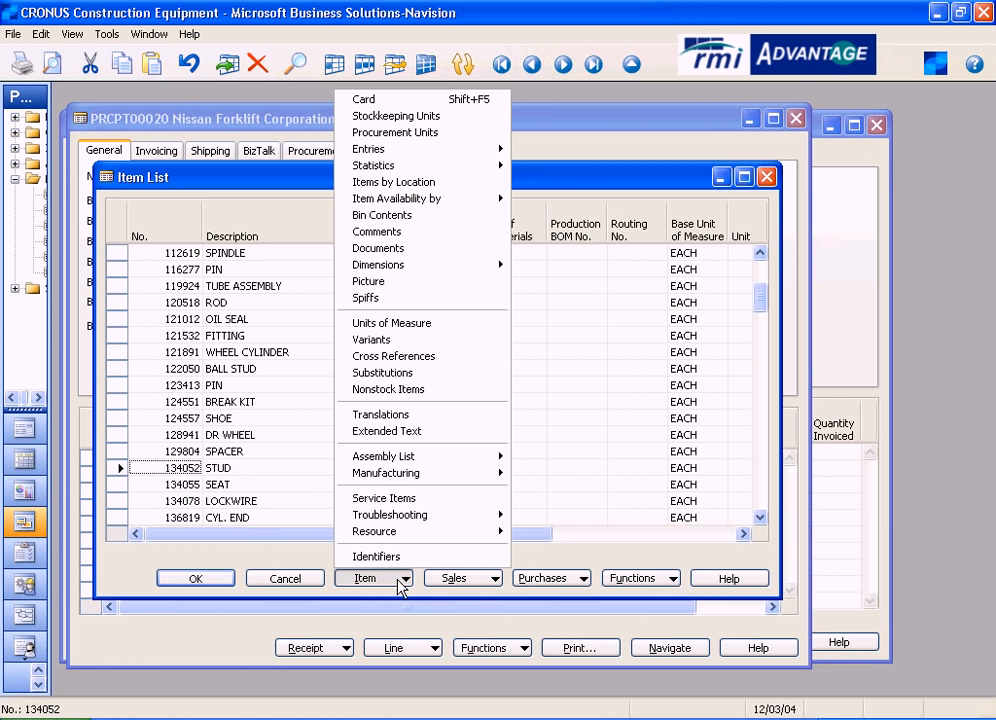
mouse_move(455, 158)
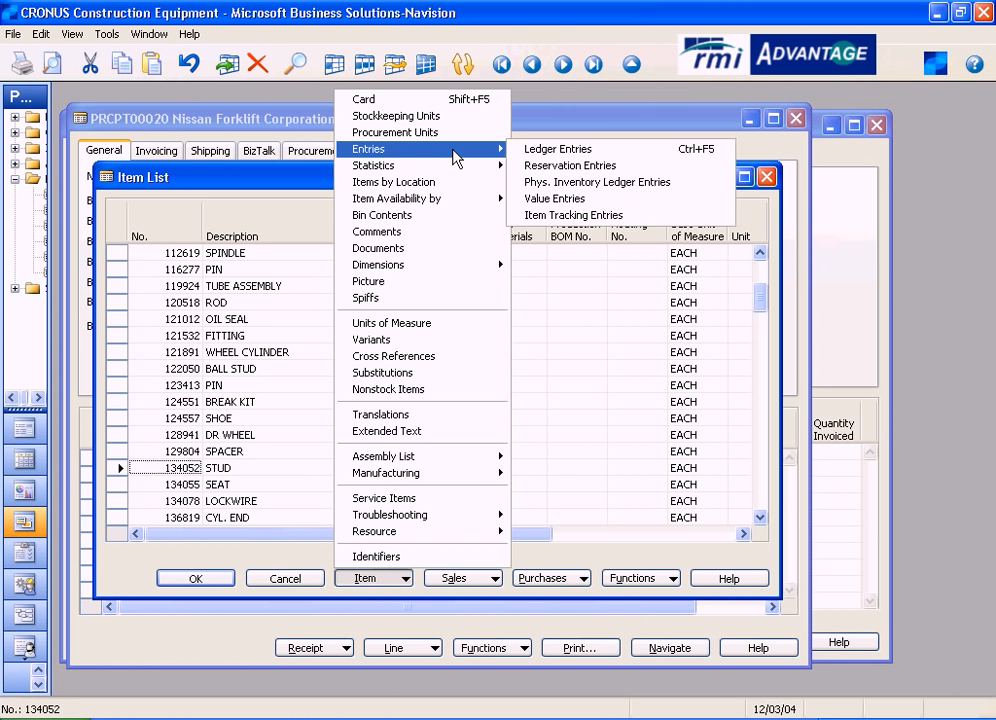
left_click(588, 160)
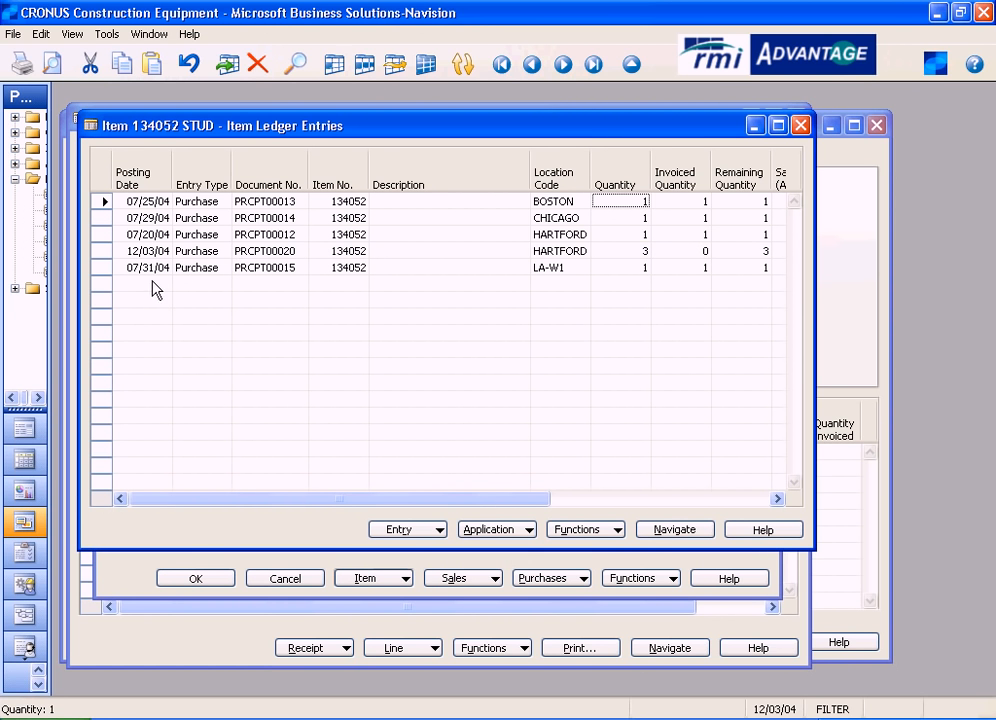
left_click(100, 251)
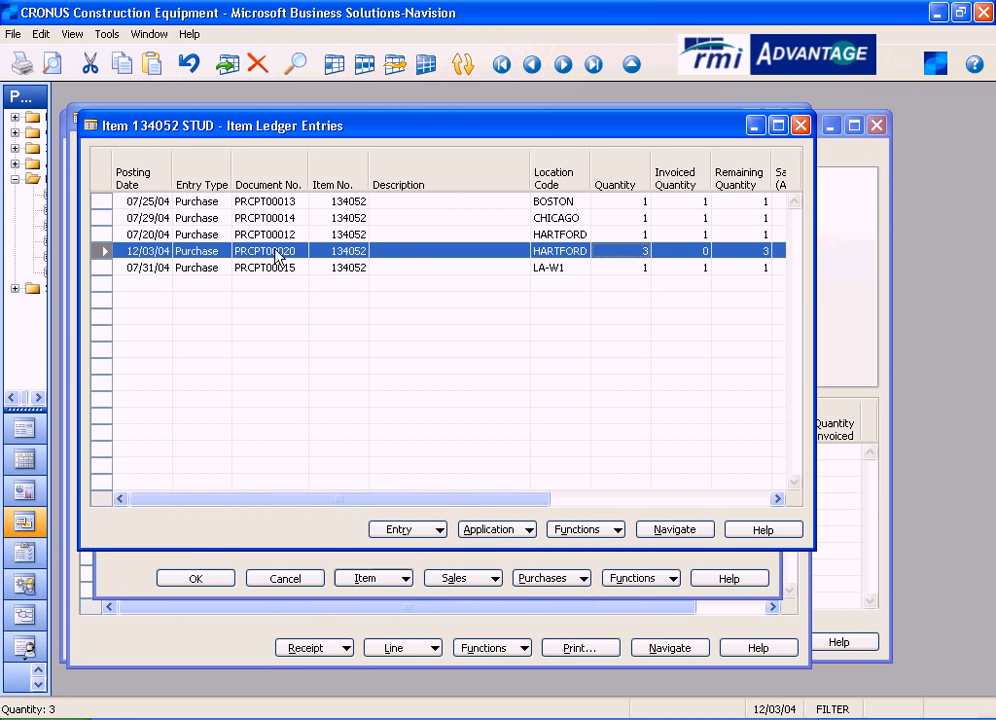
left_click(621, 258)
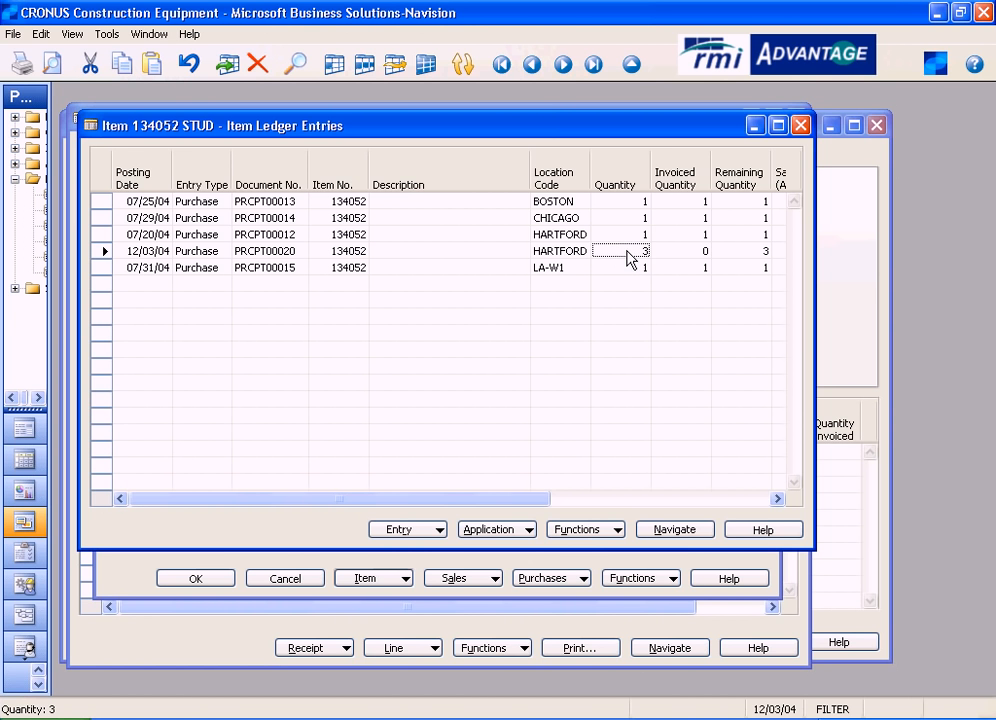
left_click(800, 126)
left_click(766, 177)
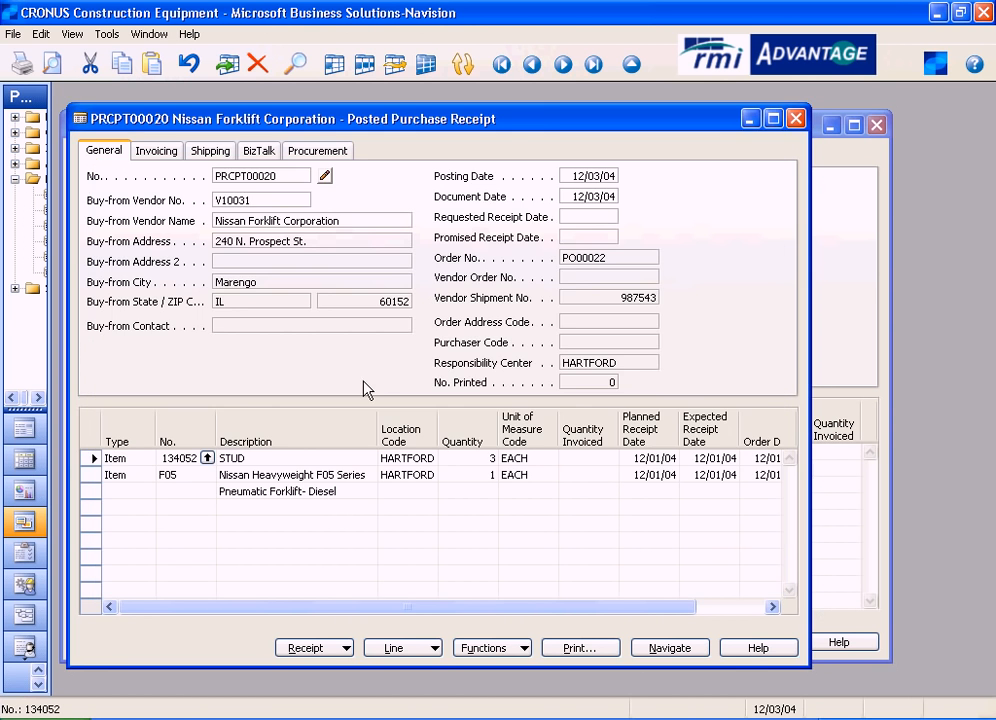
Look up the F05 line's item ledger entries and examine the 12/03/04 Hartford purchase entry.
left_click(182, 475)
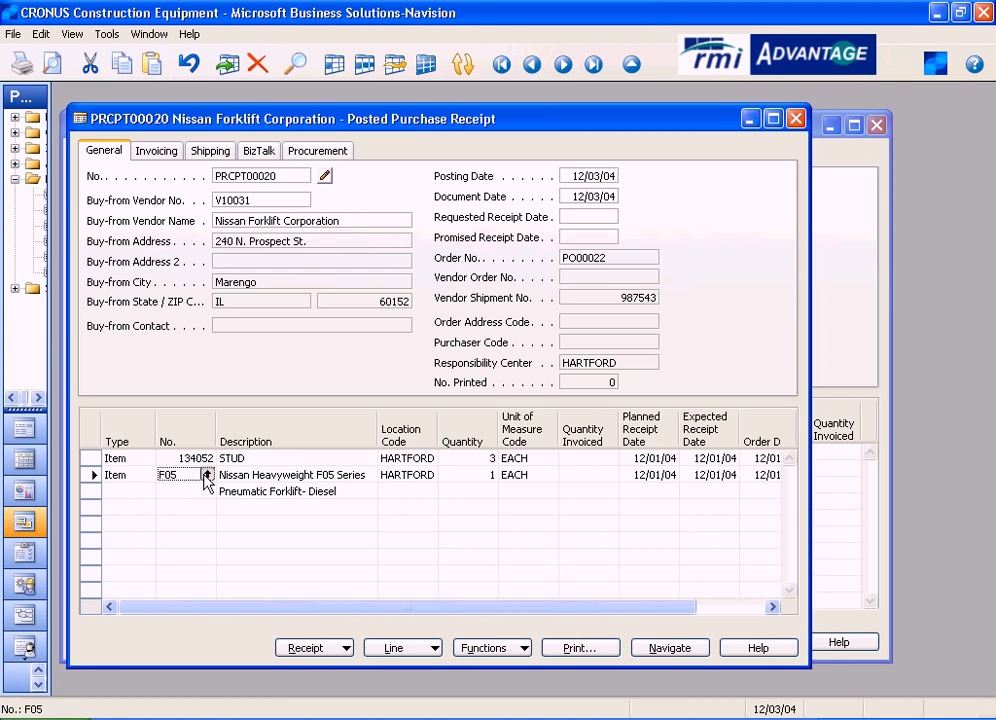
left_click(206, 476)
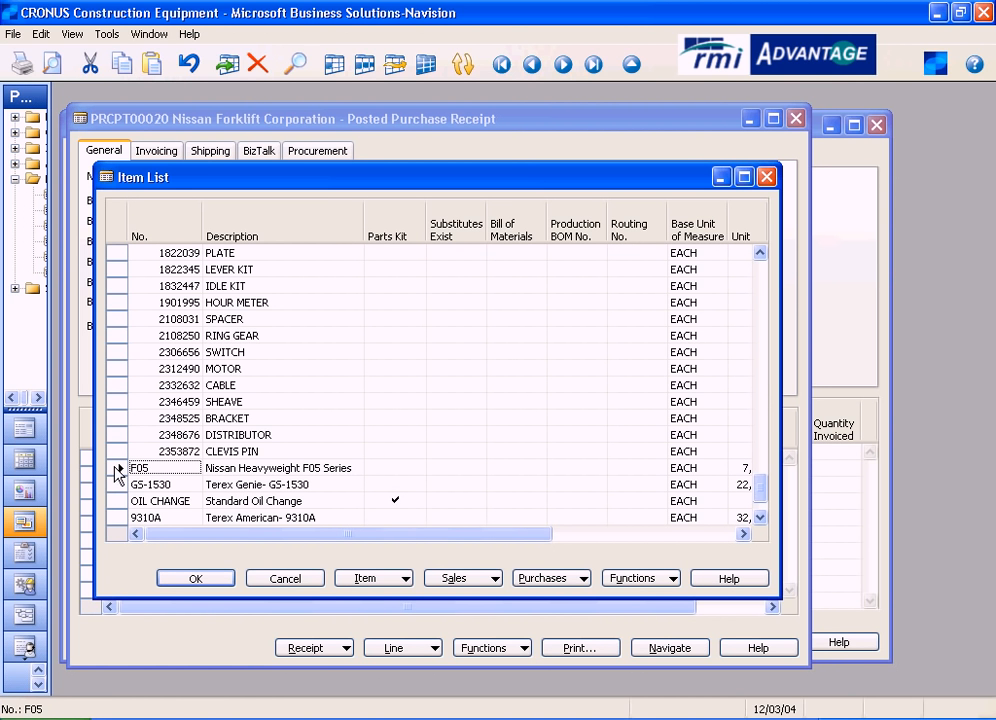
left_click(398, 579)
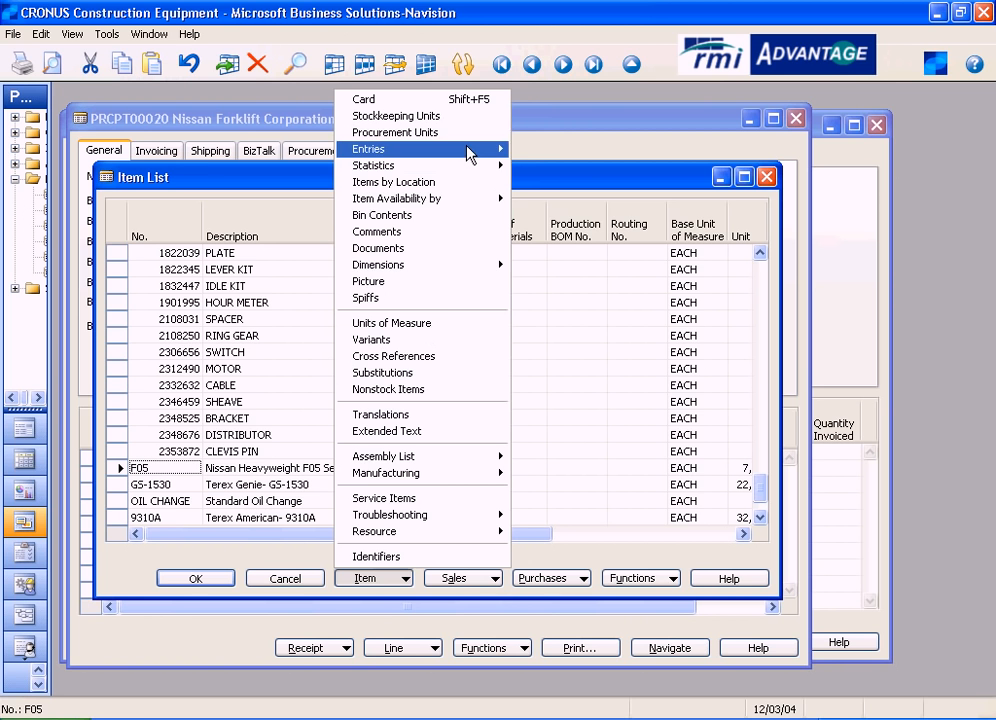
mouse_move(471, 150)
left_click(558, 150)
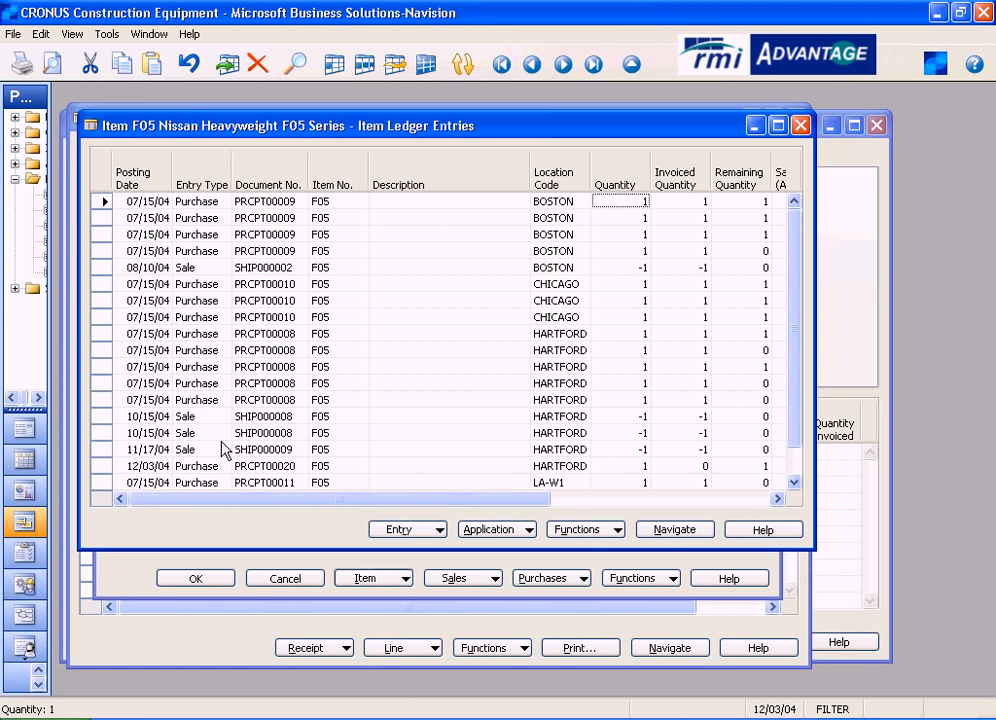
left_click(103, 466)
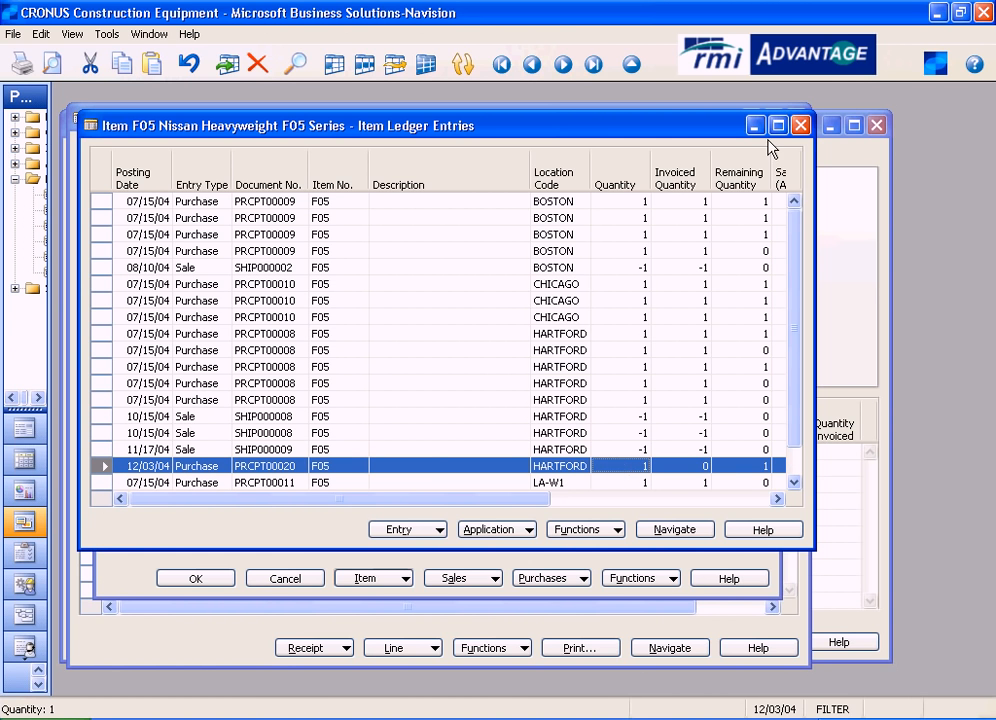
left_click(803, 127)
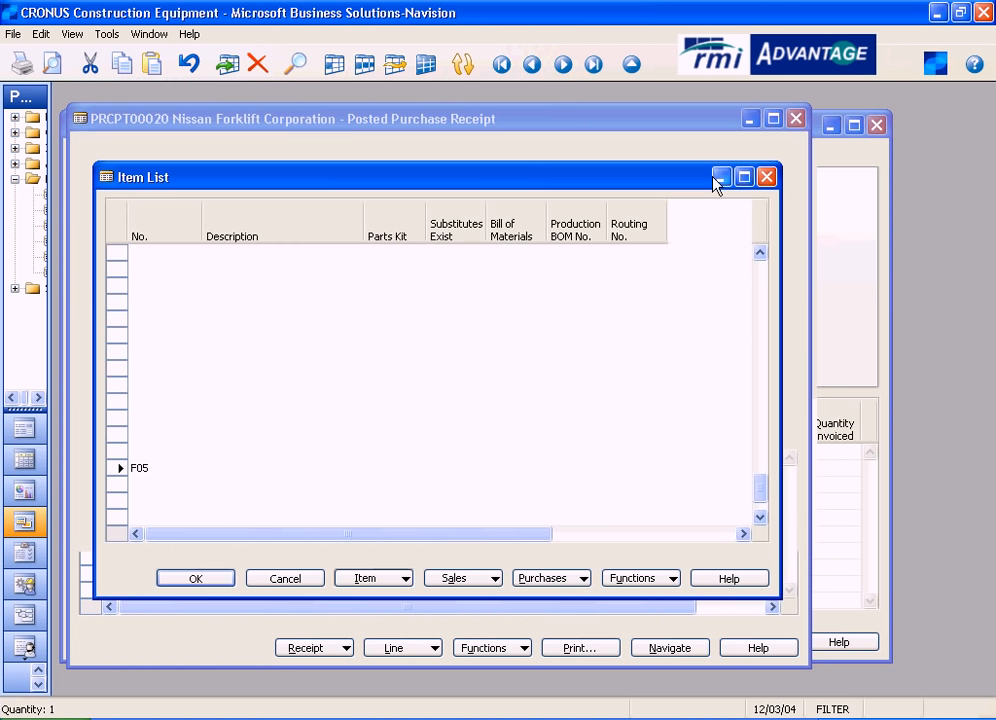
Check the serial number and quantity of the new receipt in F05's item tracking entries, and return to the purchase order.
left_click(380, 583)
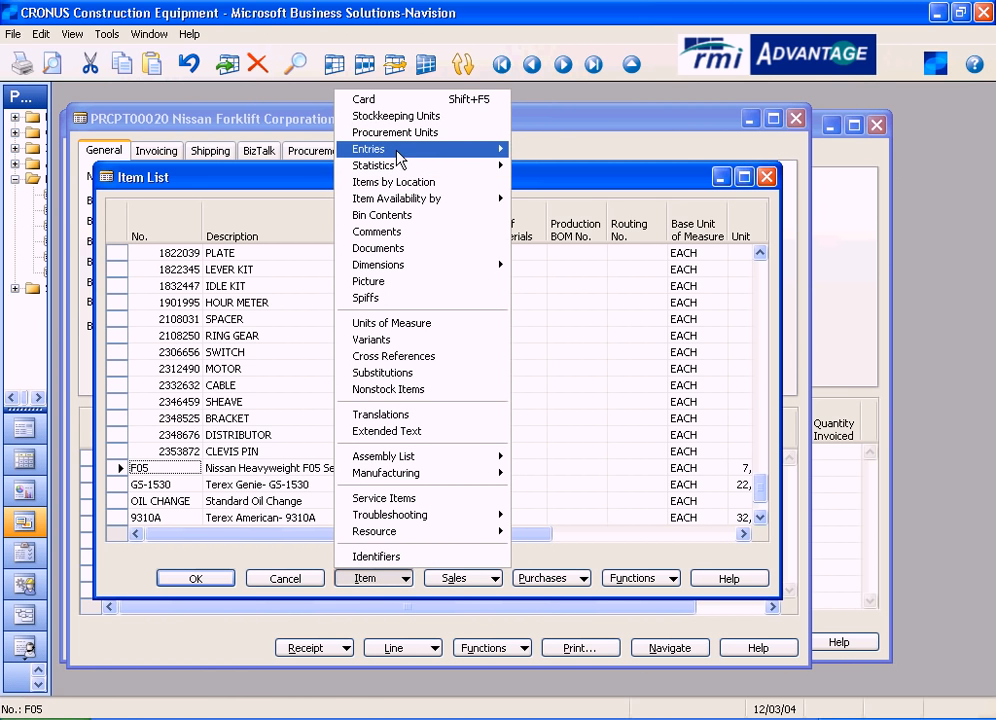
mouse_move(398, 158)
left_click(560, 215)
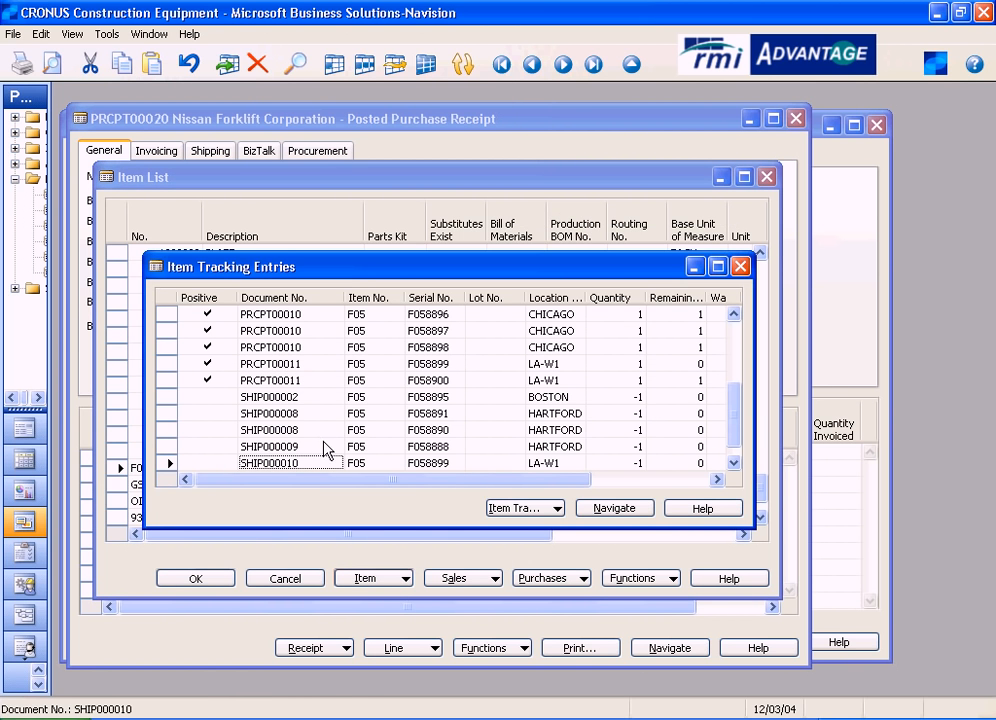
key("Down")
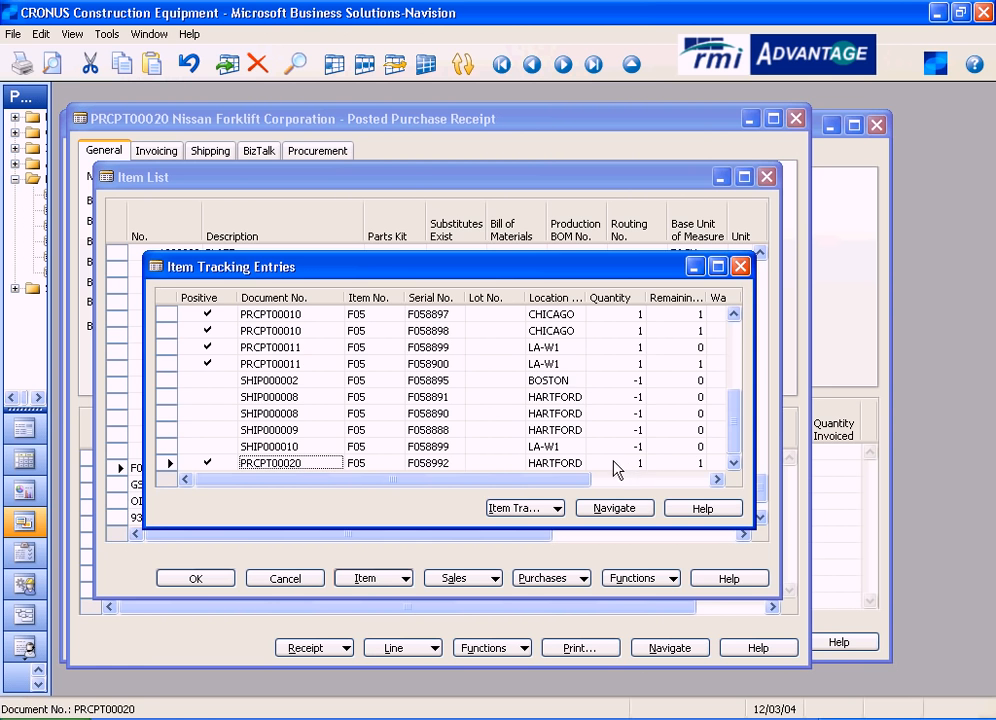
left_click(740, 266)
left_click(767, 176)
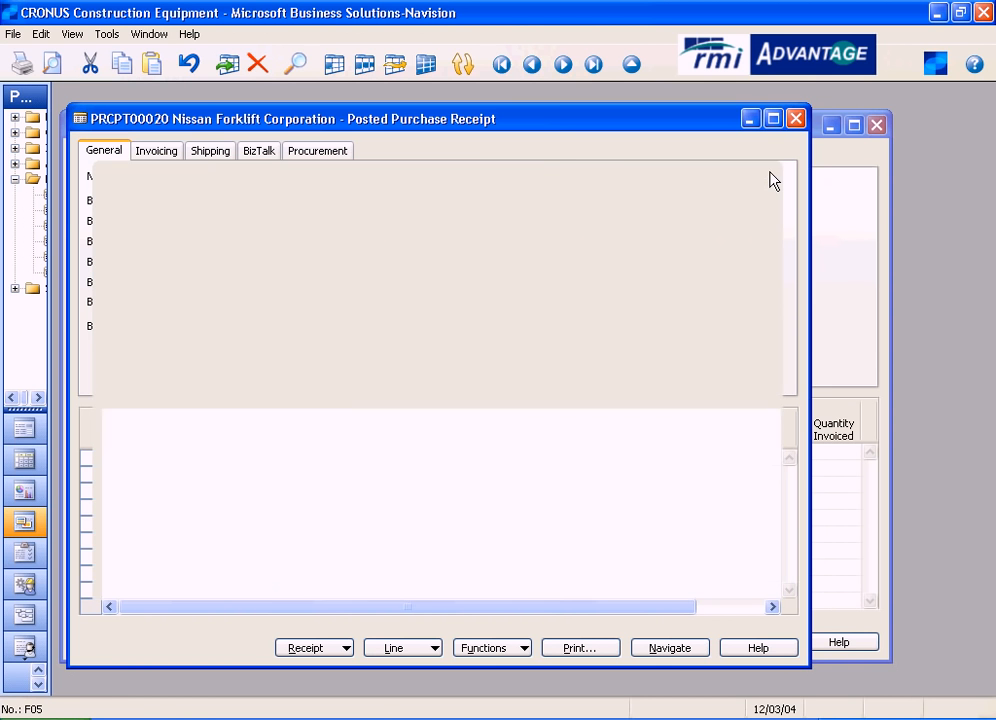
left_click(796, 121)
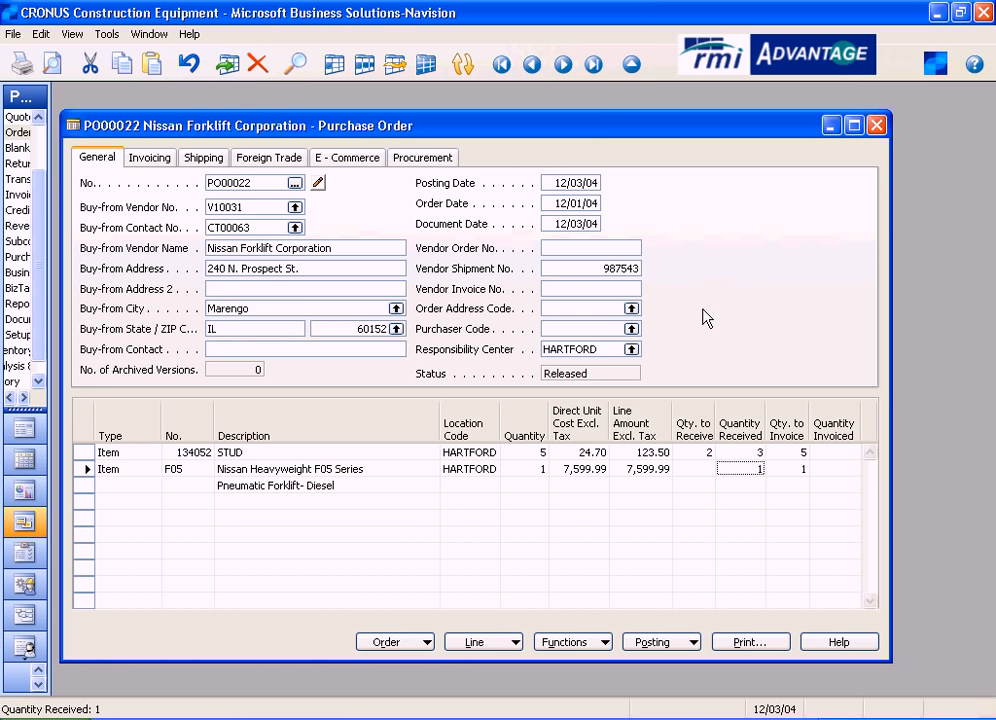
Set the work date to 12/05/04.
left_click(104, 35)
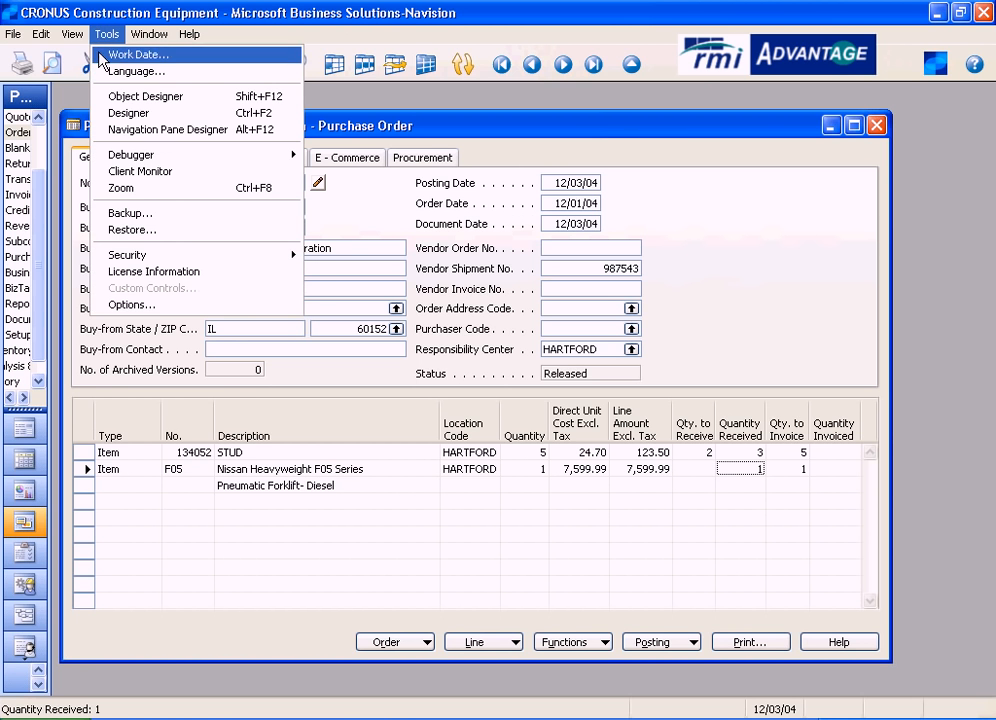
left_click(130, 54)
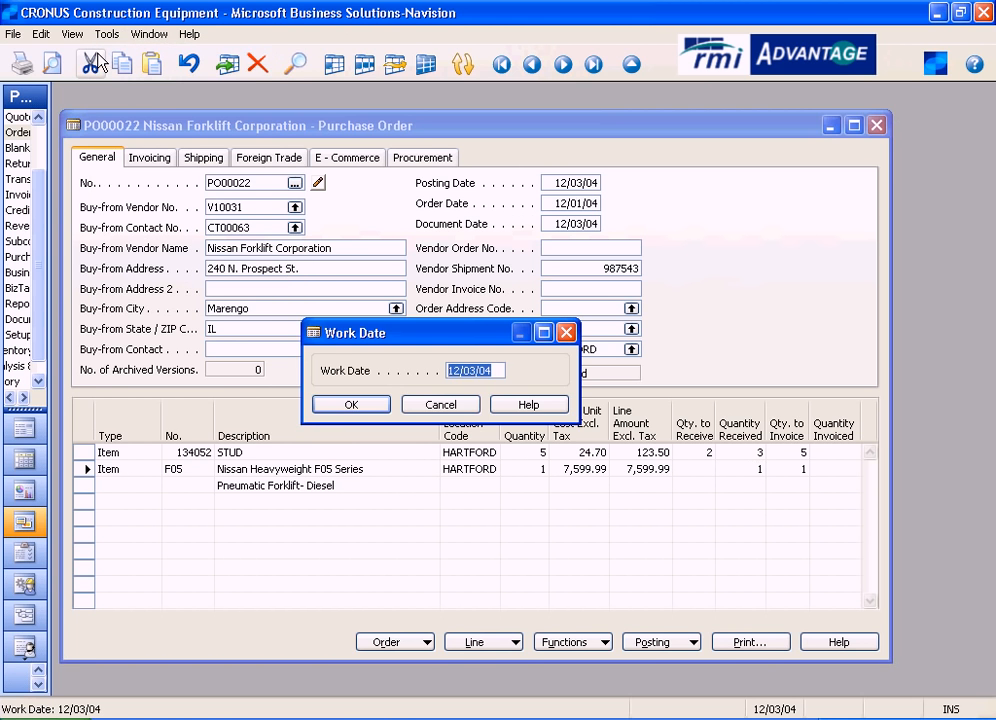
type("05")
key("Return")
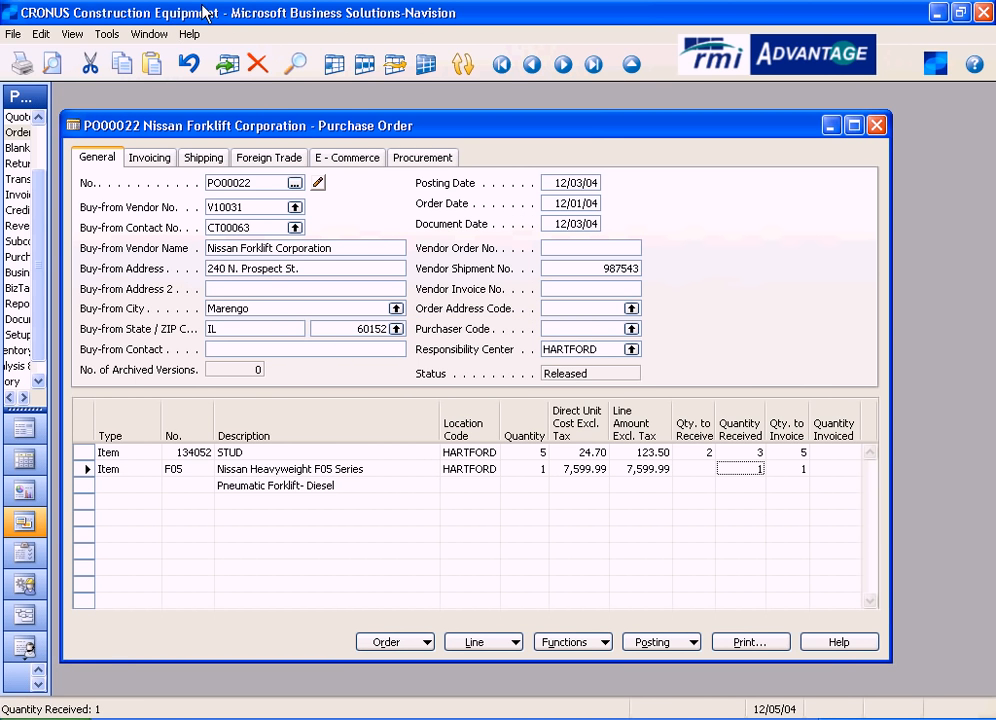
Set the Nissan Forklift purchase order's posting date to the work date, 12/05/04.
left_click(590, 182)
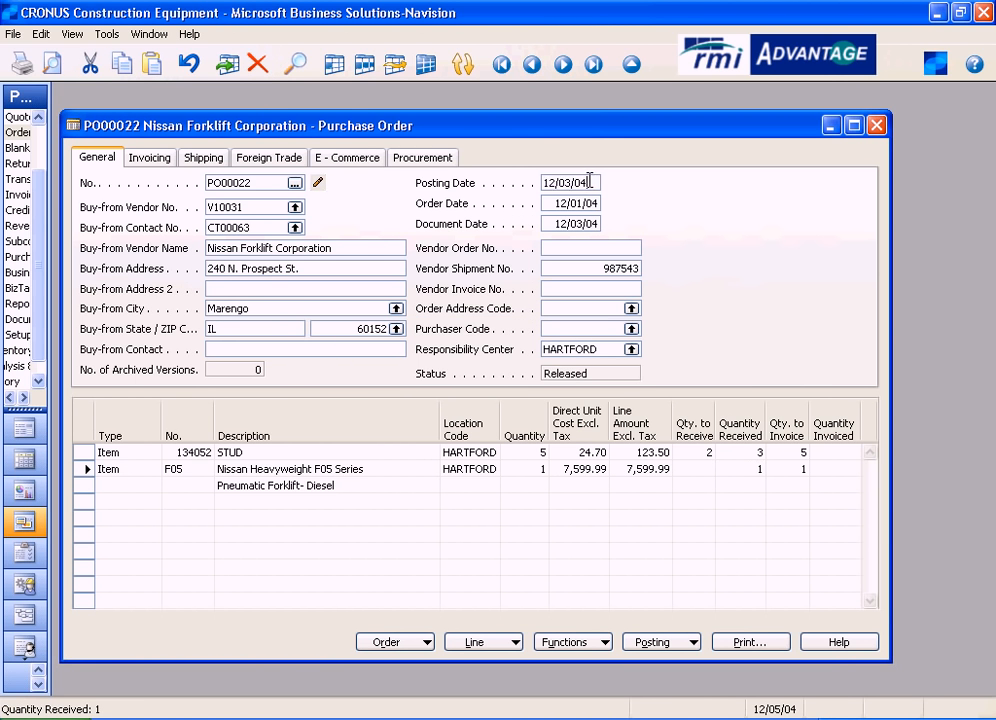
left_click(590, 182)
type("w")
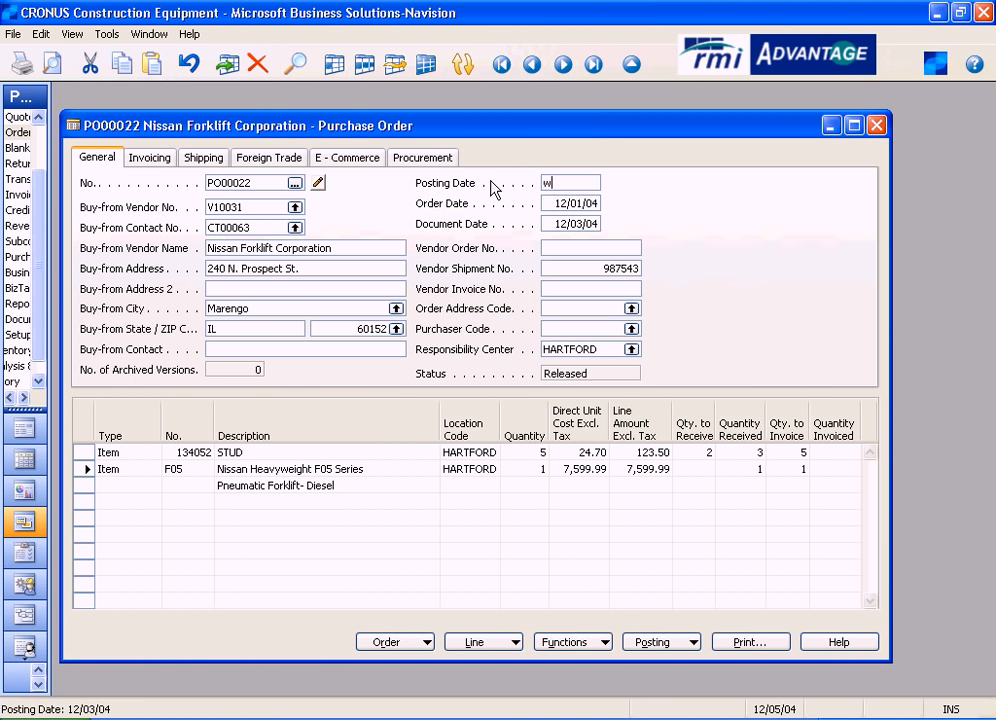
key("Return")
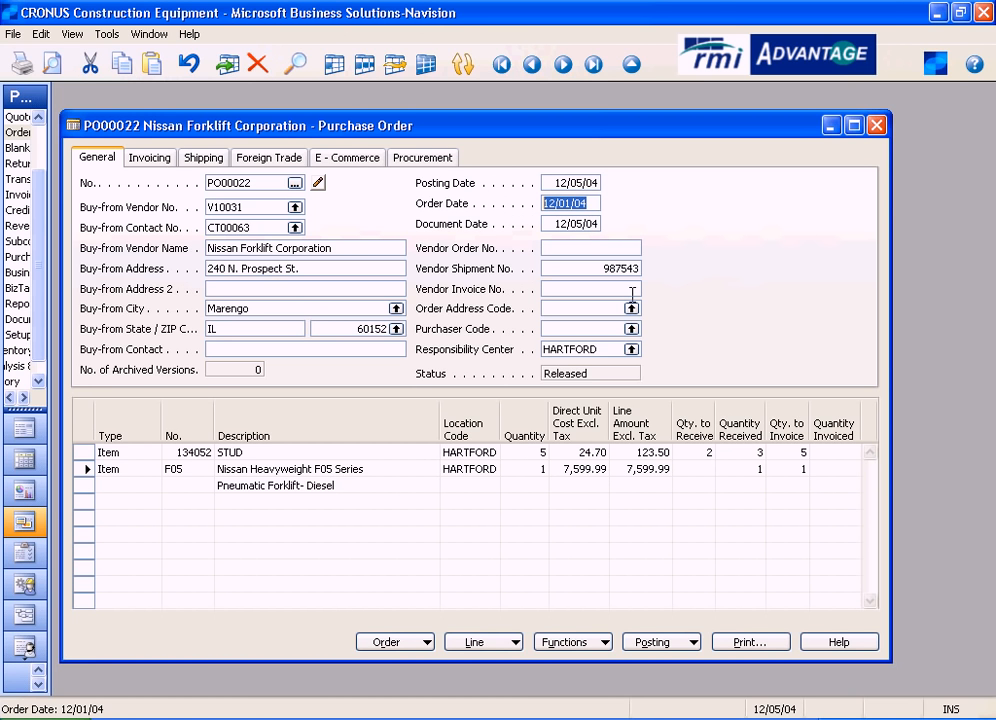
Post the order with the Receive option for the remaining 2 STUD items and check the line's received quantity.
left_click(702, 452)
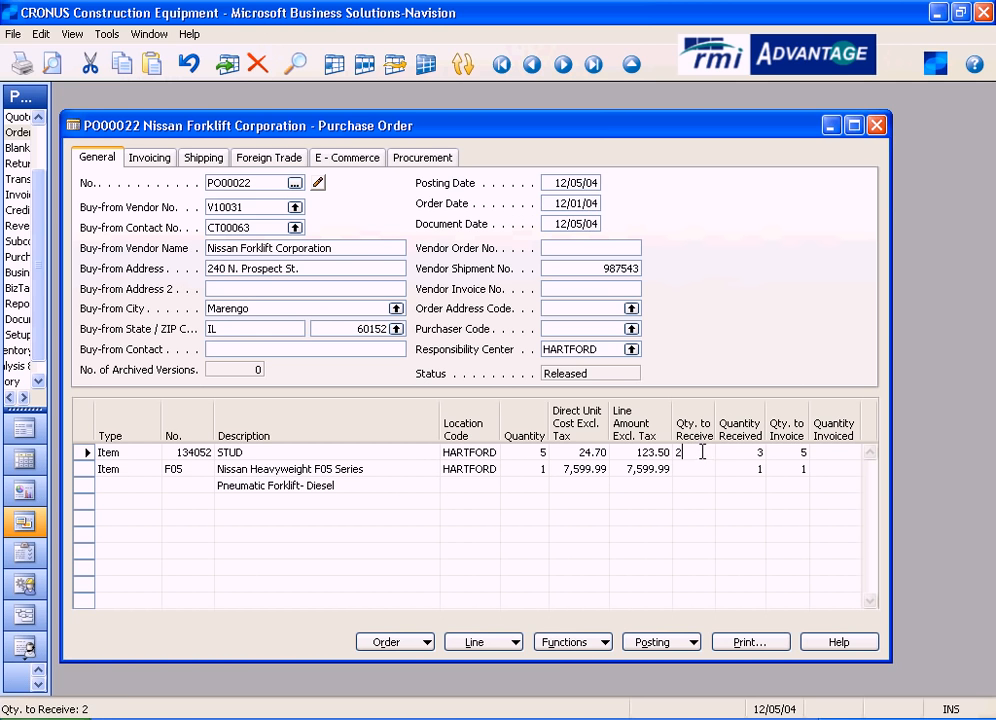
left_click_drag(702, 452, 662, 452)
left_click(665, 643)
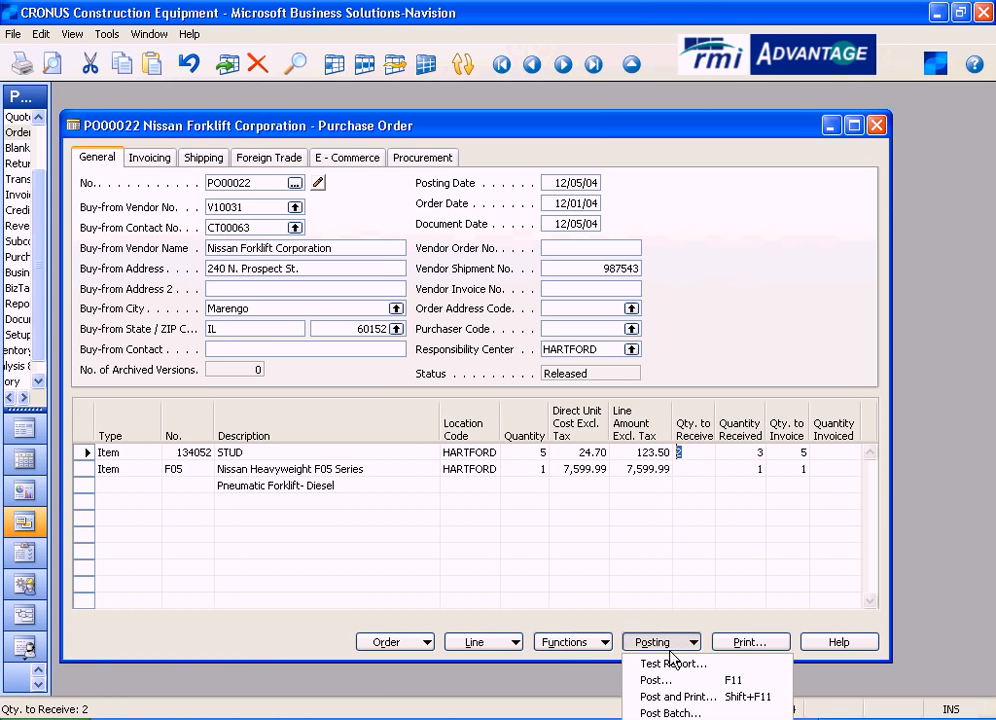
left_click(657, 681)
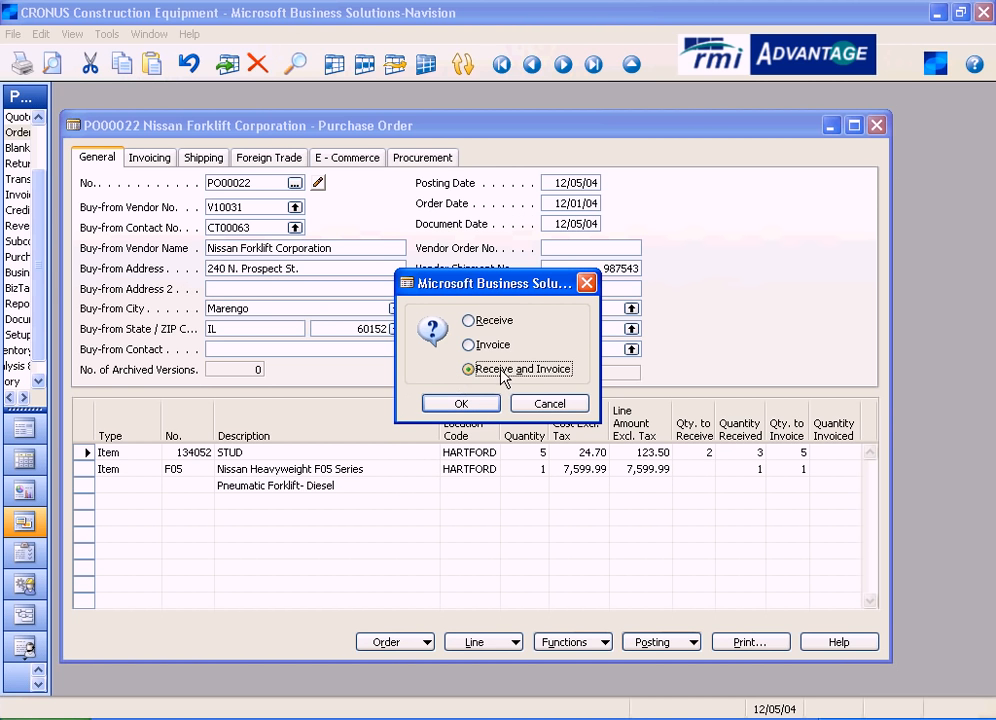
left_click(482, 326)
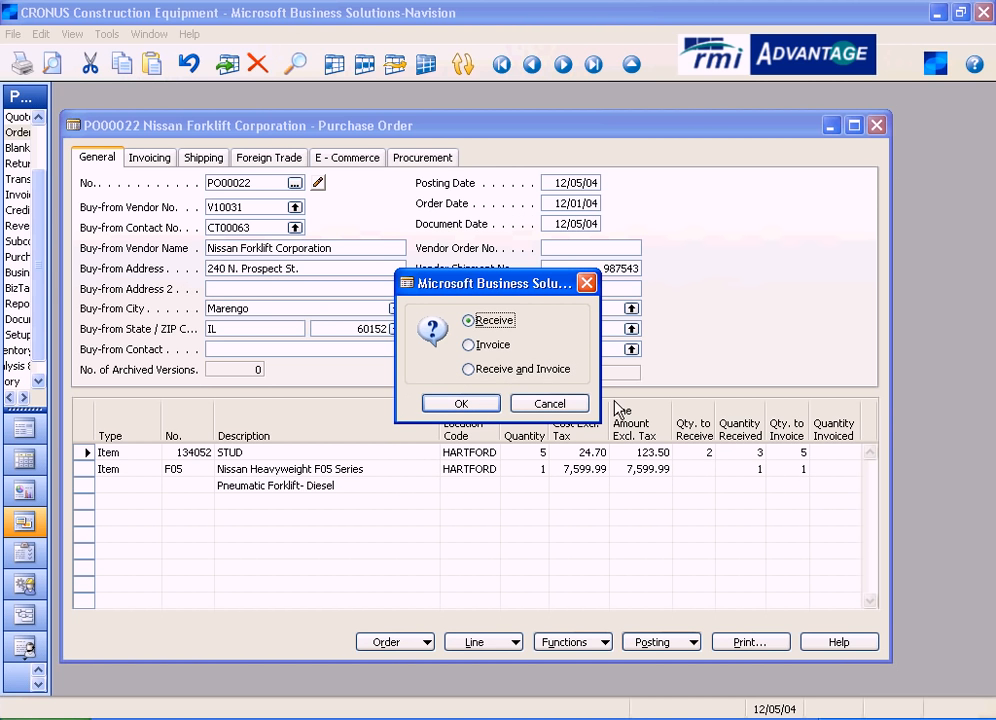
left_click(477, 408)
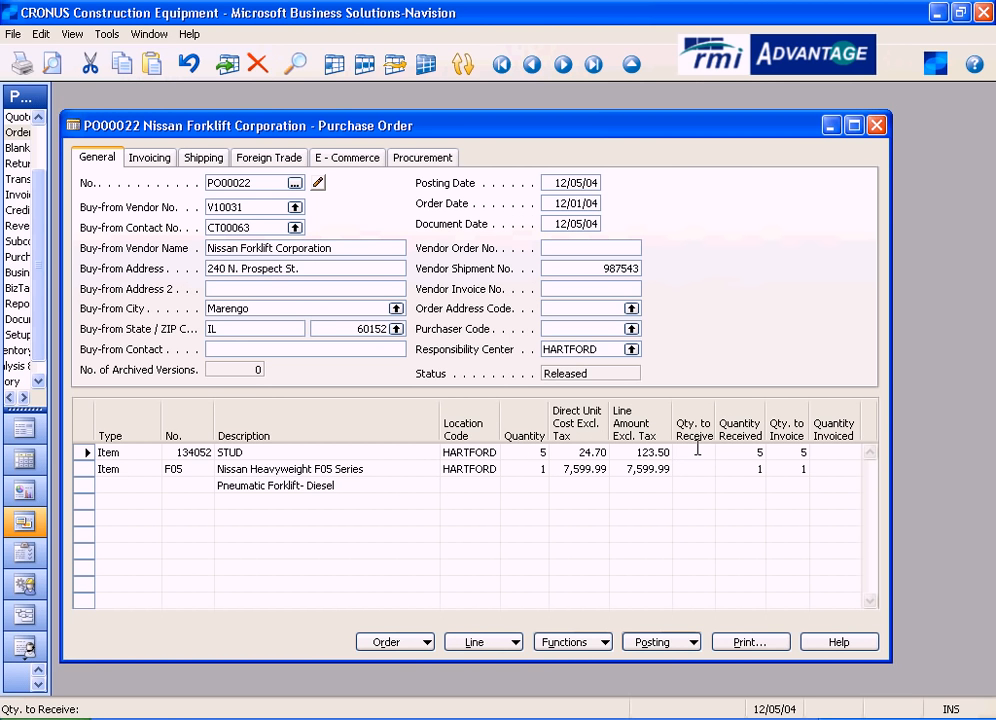
left_click(742, 456)
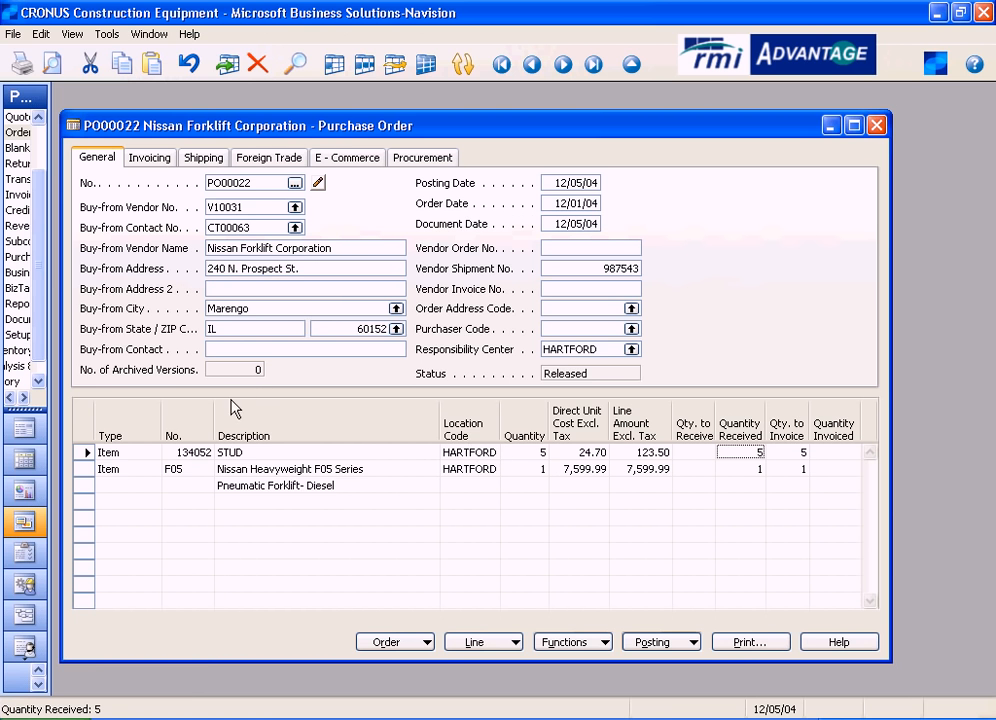
Look up the latest posted purchase receipt from Nissan Forklift and examine the STUD and F05 line quantities.
double_click(50, 264)
left_click(38, 381)
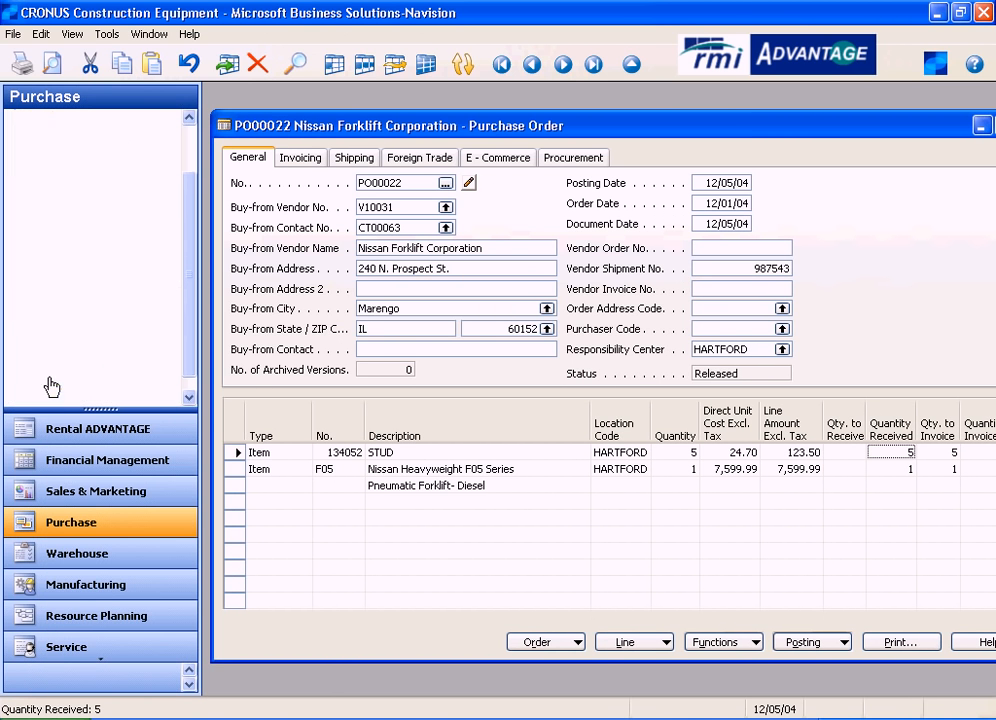
left_click(100, 241)
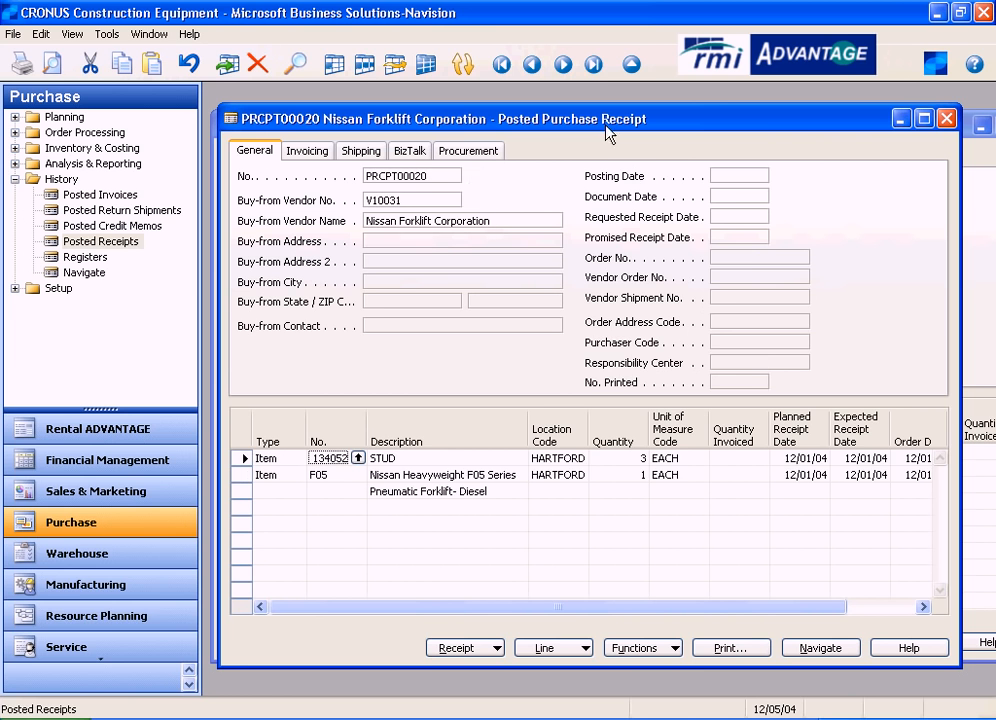
left_click(594, 65)
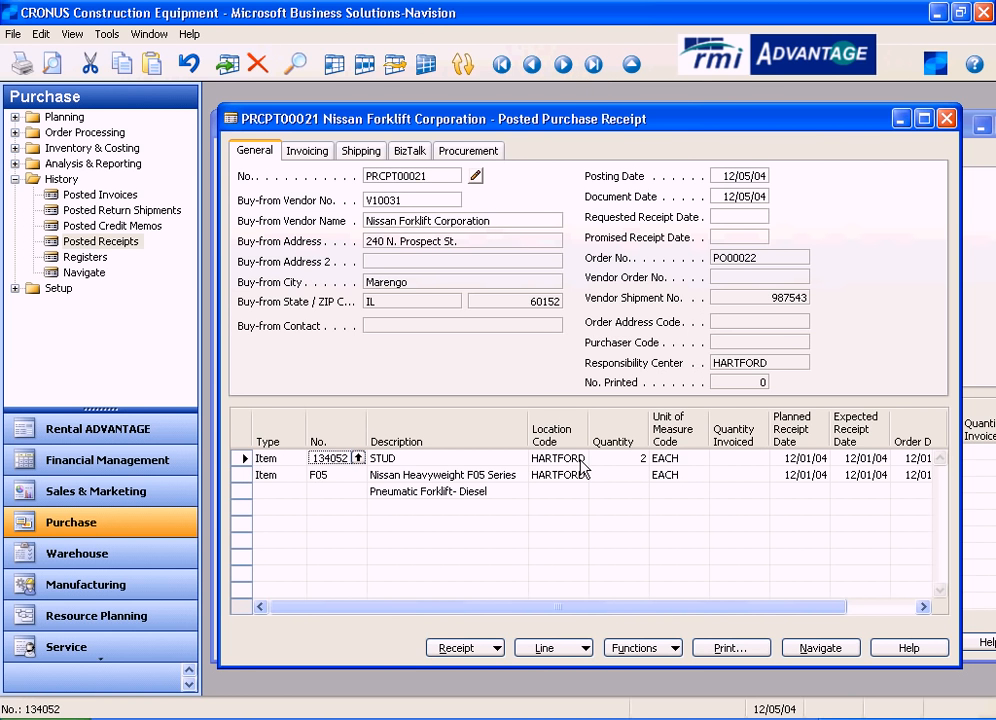
left_click(627, 460)
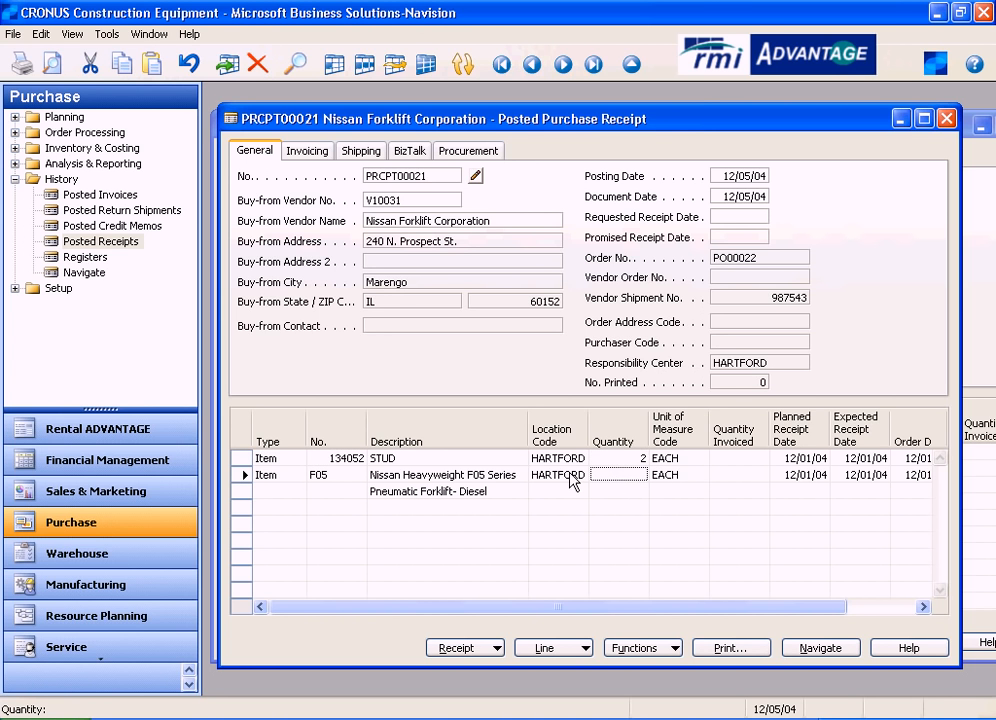
left_click(628, 458)
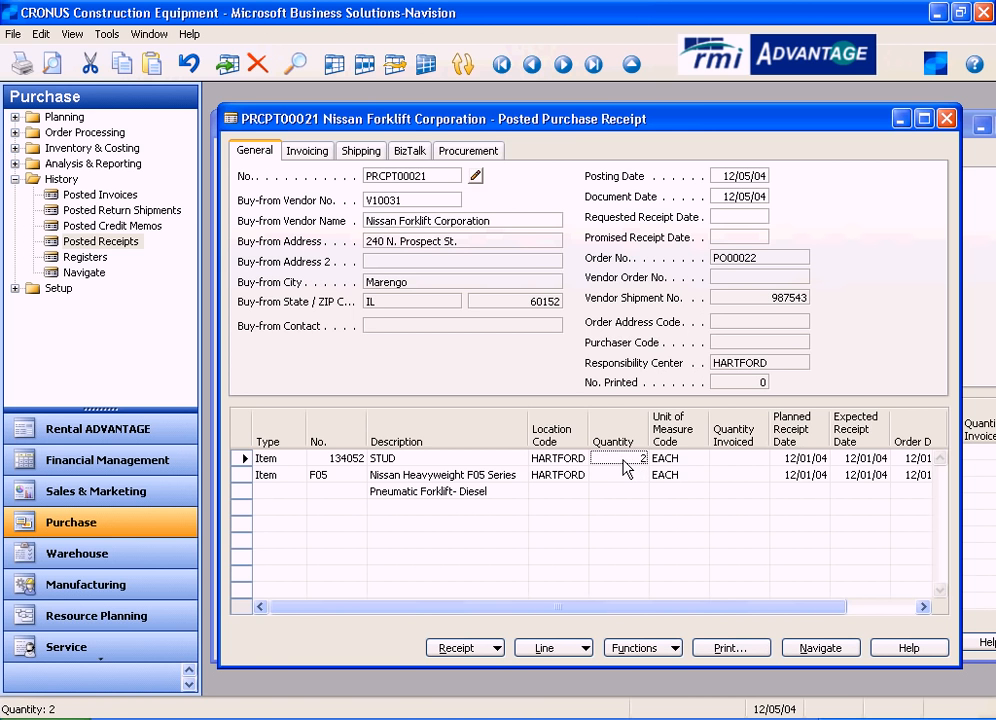
Examine the 12/05/04 Hartford purchase entry in STUD's item ledger entries, and return to the purchase order.
left_click(335, 458)
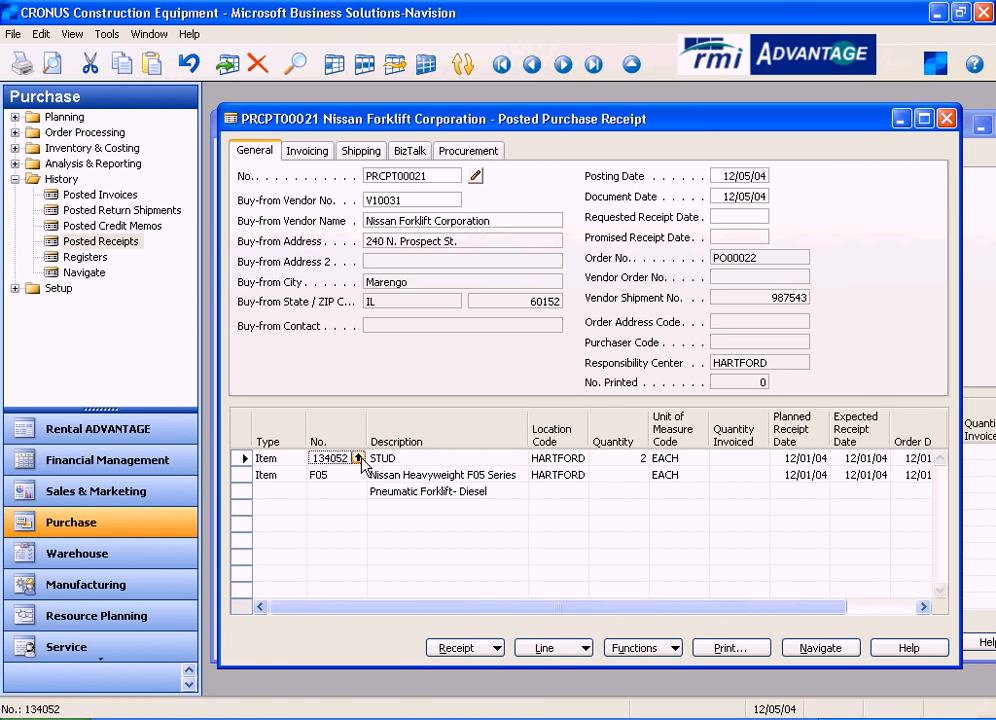
left_click(358, 459)
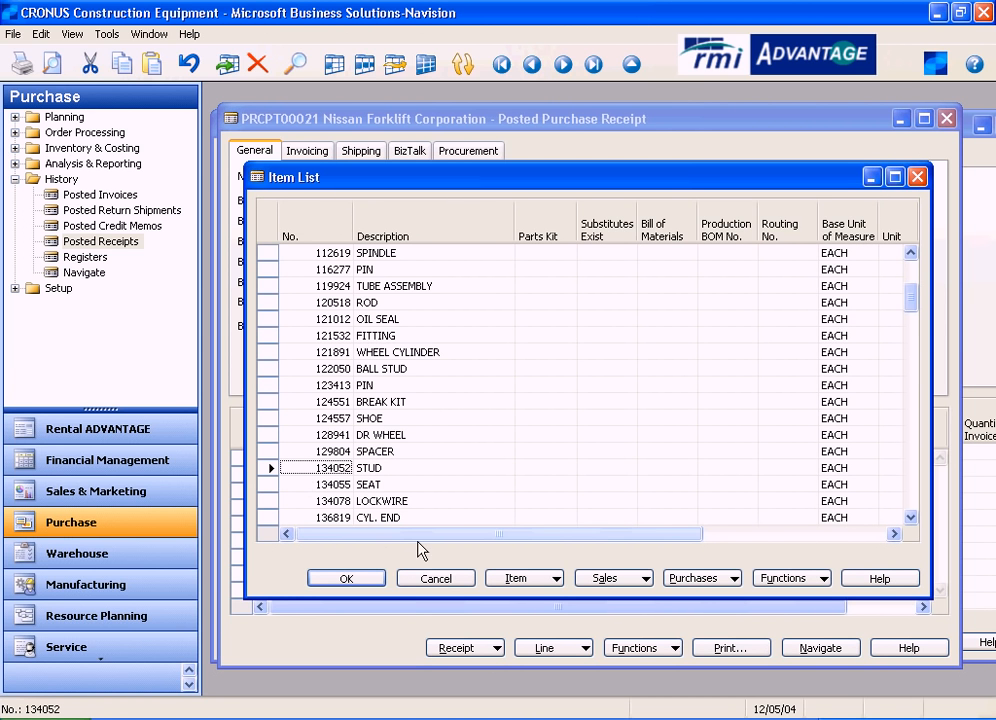
left_click(529, 590)
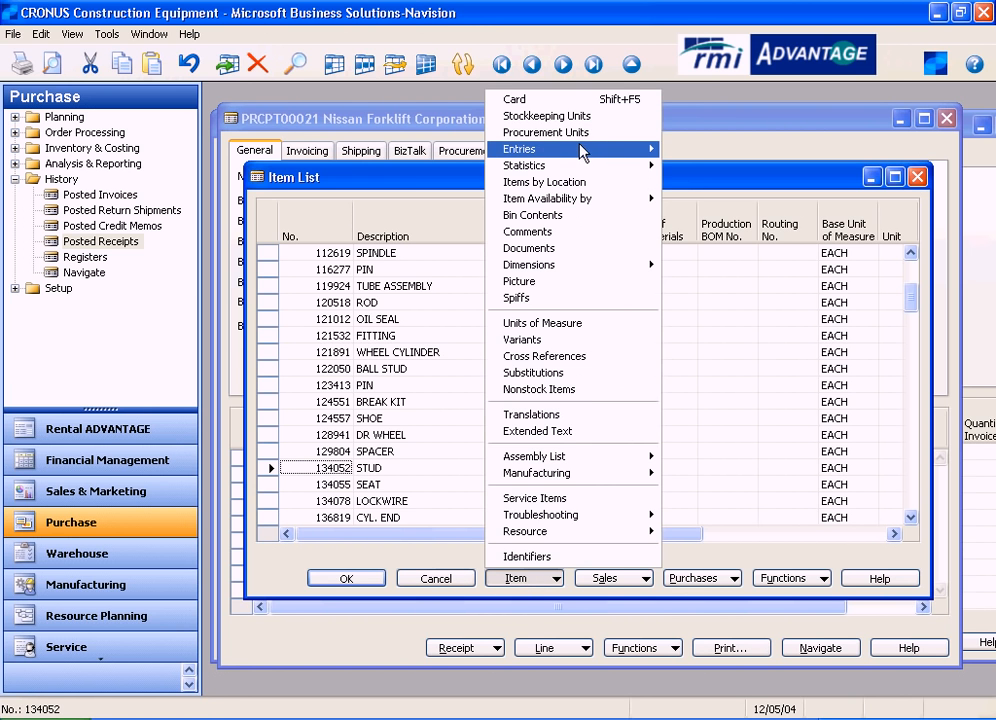
mouse_move(583, 150)
left_click(706, 152)
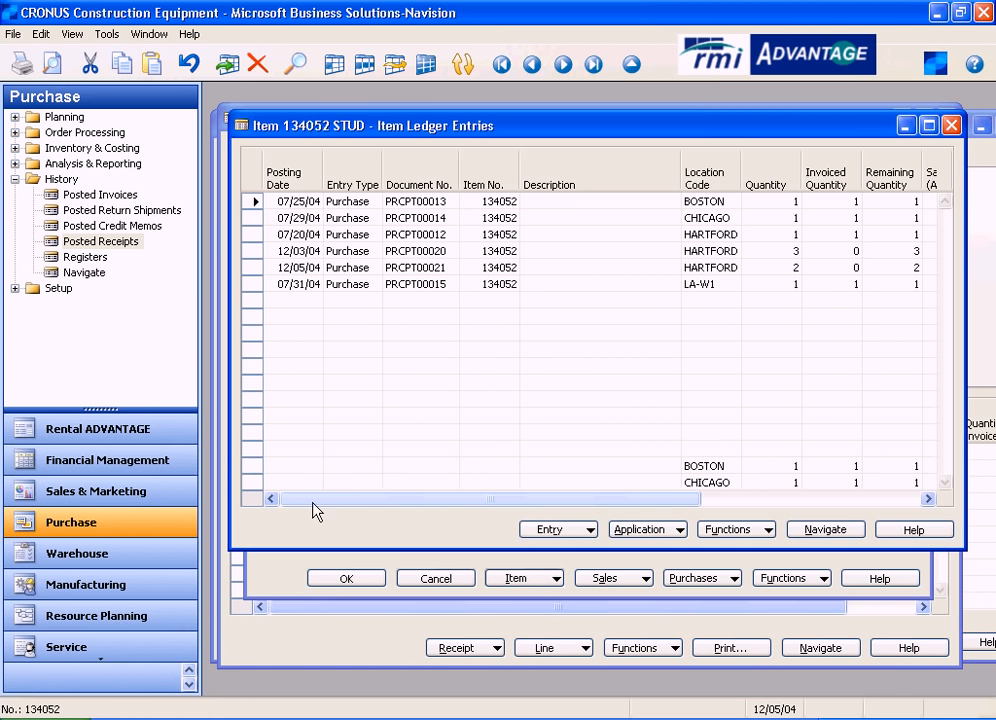
left_click(255, 270)
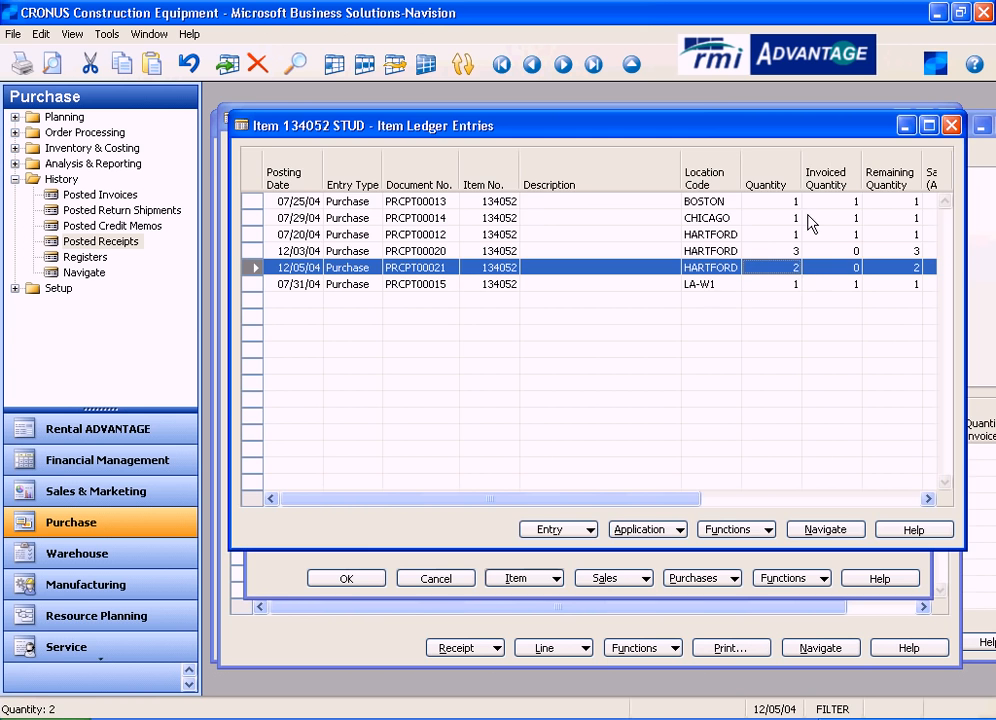
left_click(951, 125)
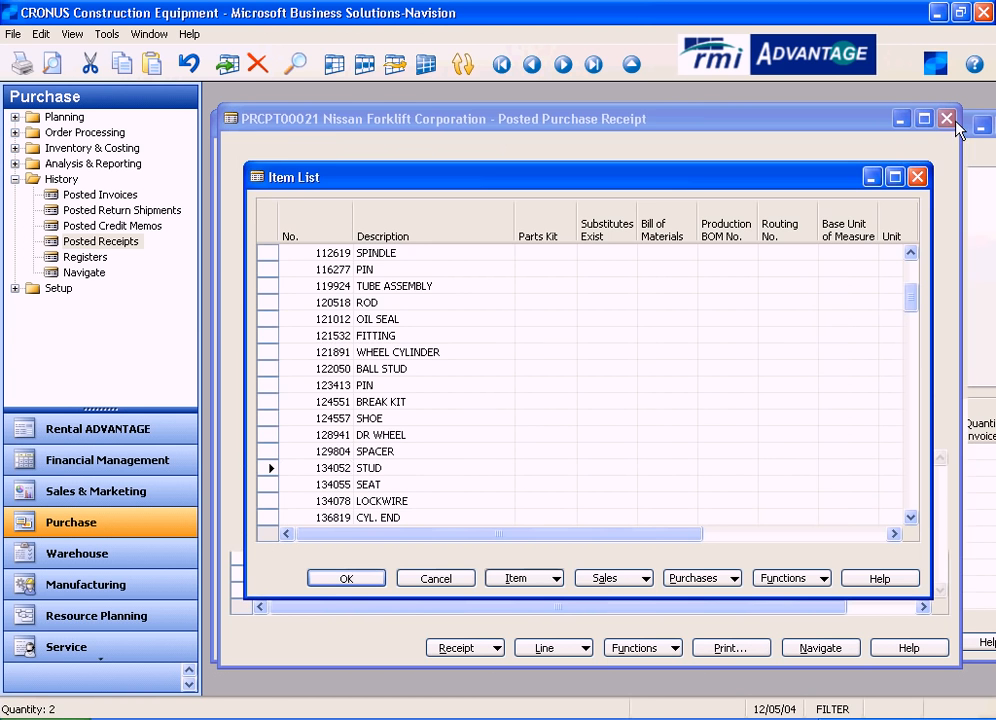
left_click(917, 177)
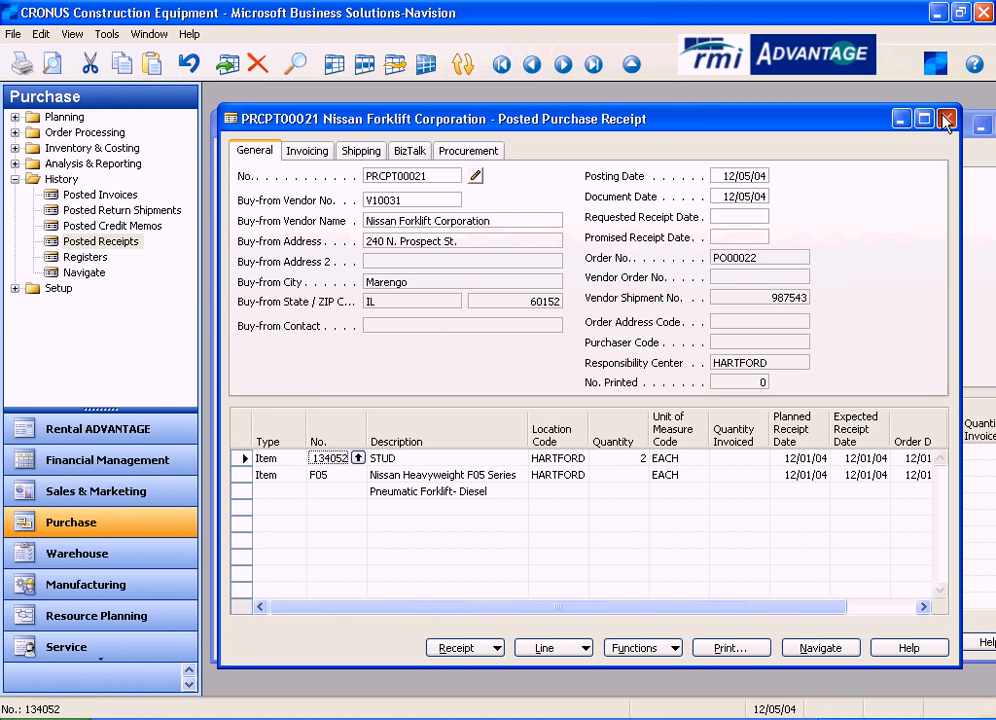
left_click(946, 120)
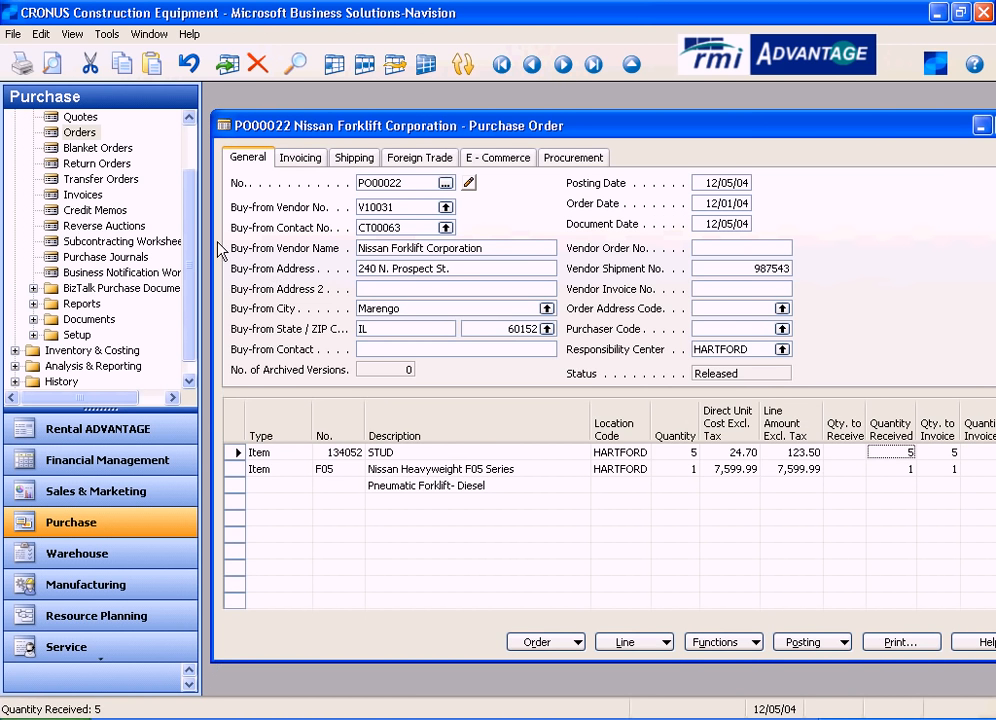
left_click_drag(201, 220, 49, 222)
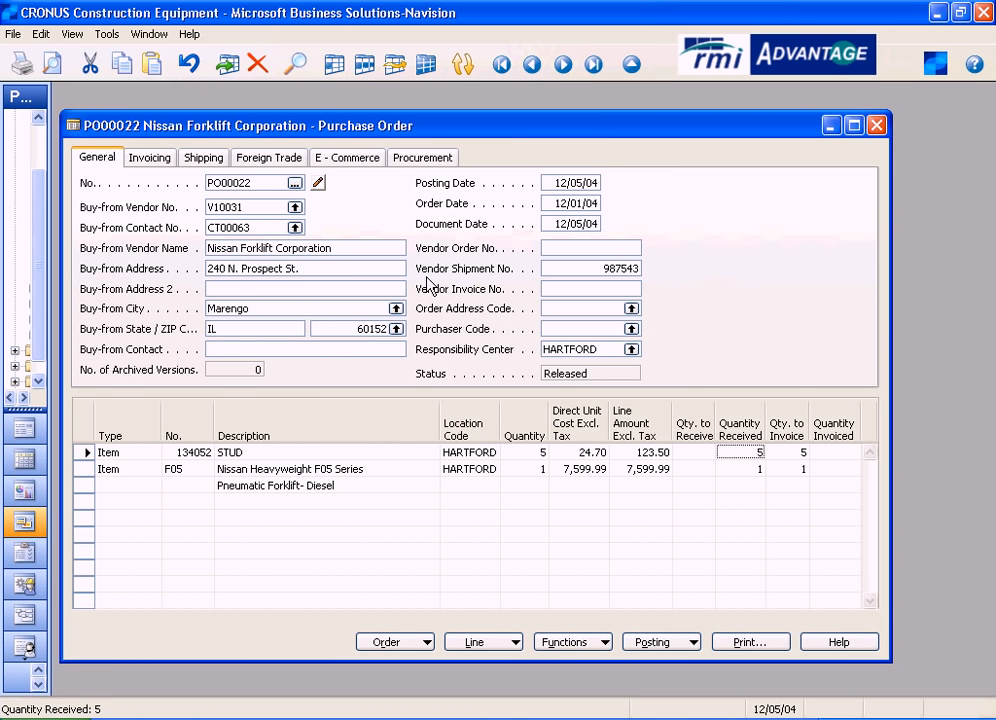
Go to the Deere & Co. World HQ purchase order and review its invoicing, shipping and general details.
left_click(540, 68)
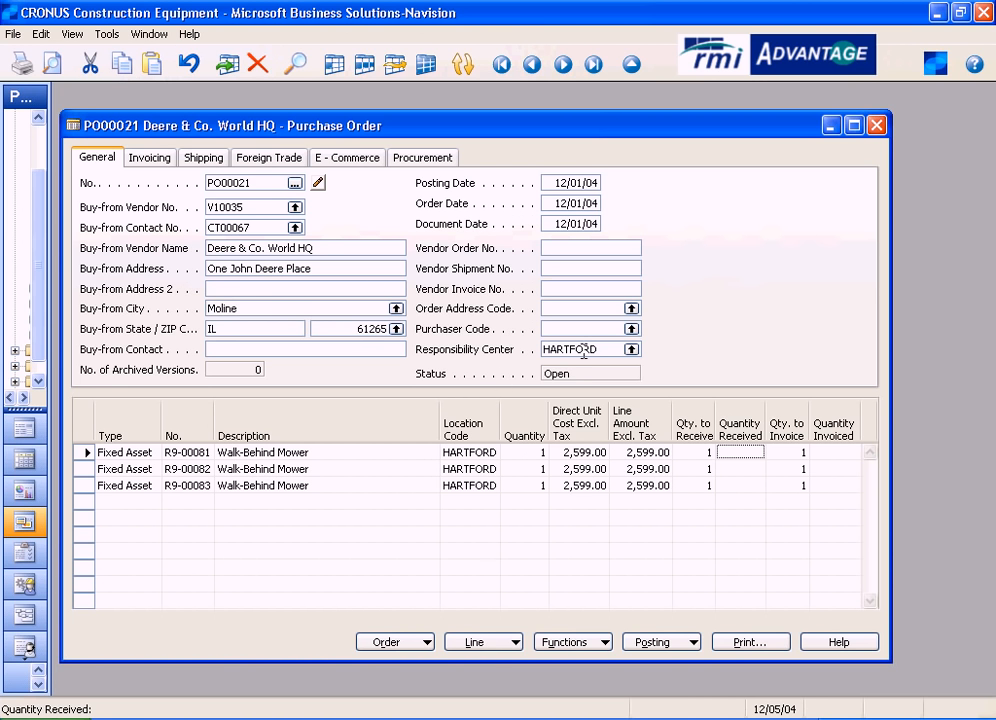
left_click(139, 162)
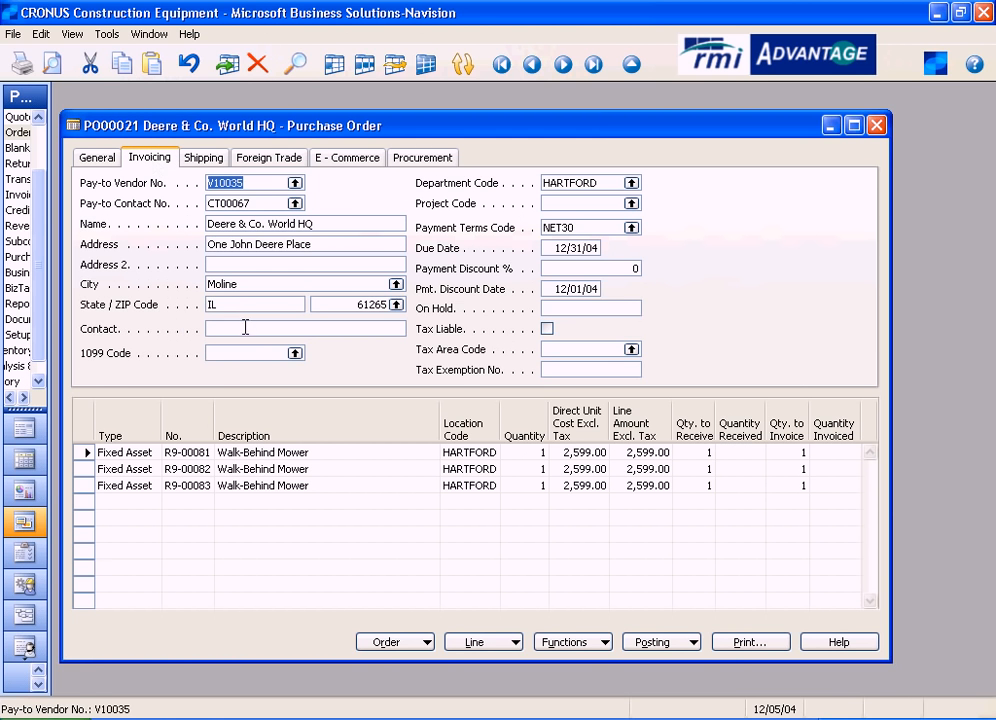
left_click(201, 157)
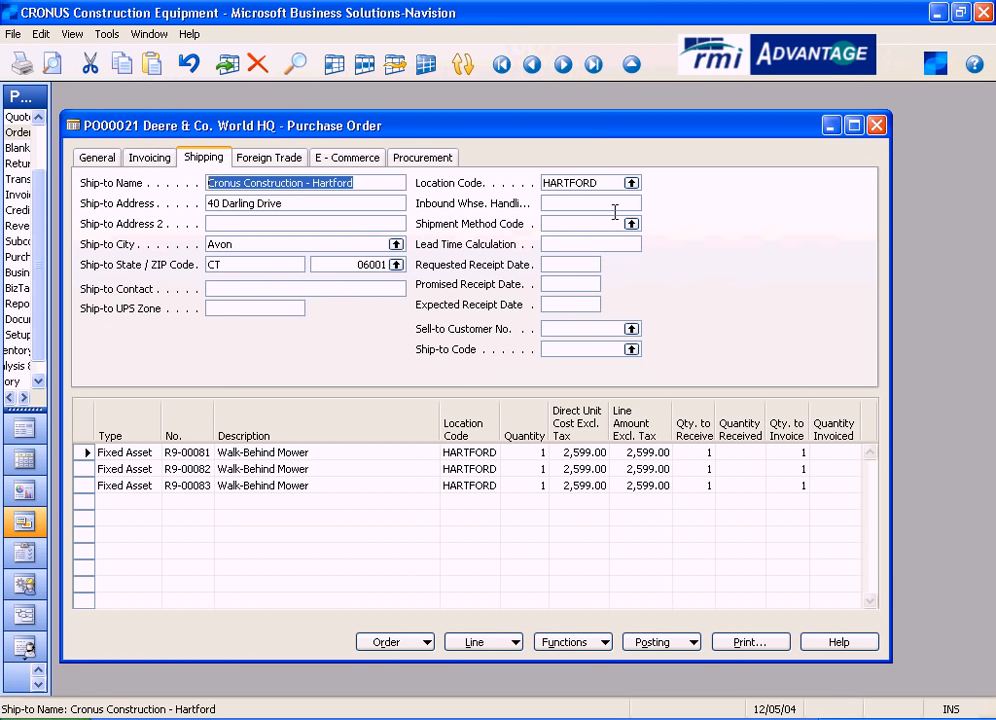
left_click(98, 160)
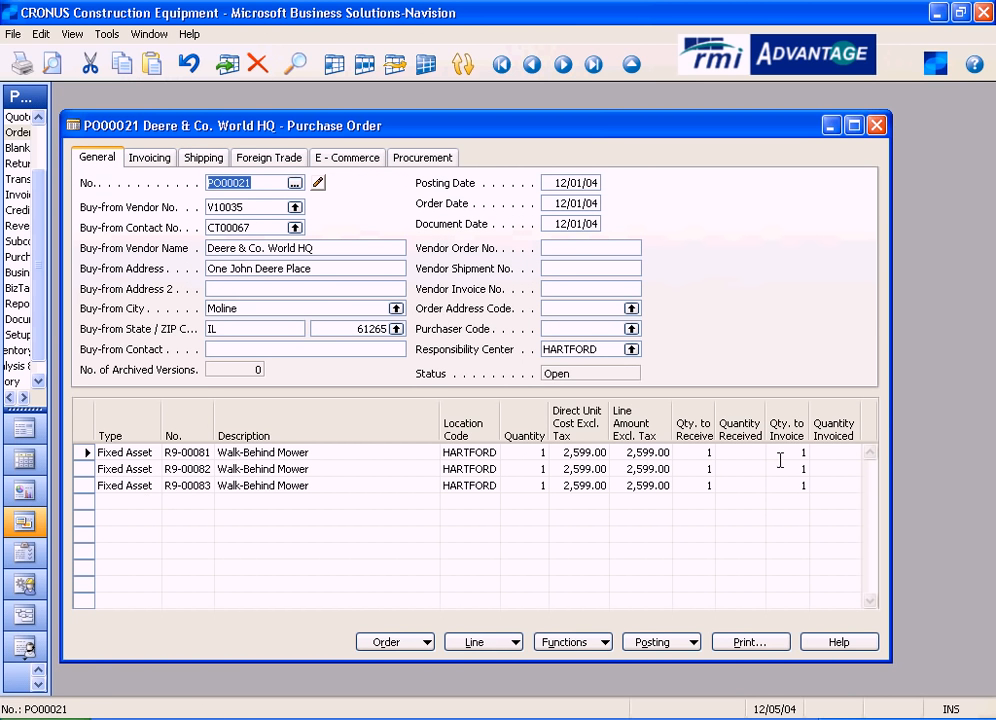
Check the book value and FA ledger entries of fixed asset R9-00081 Walk-Behind Mower, and return to the purchase order.
left_click(193, 456)
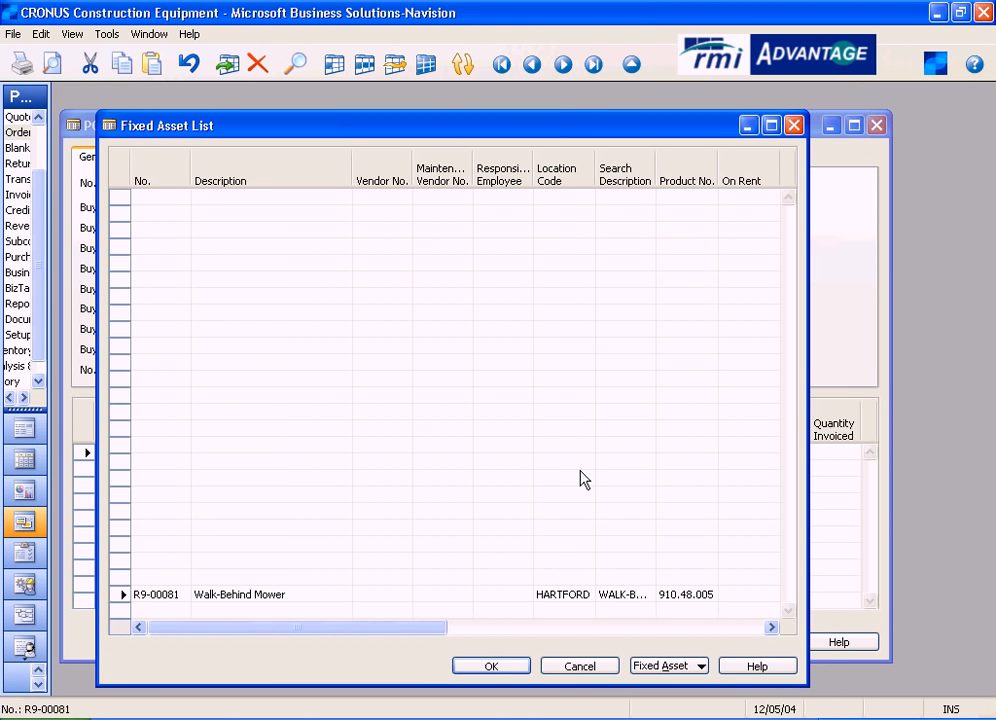
left_click(668, 666)
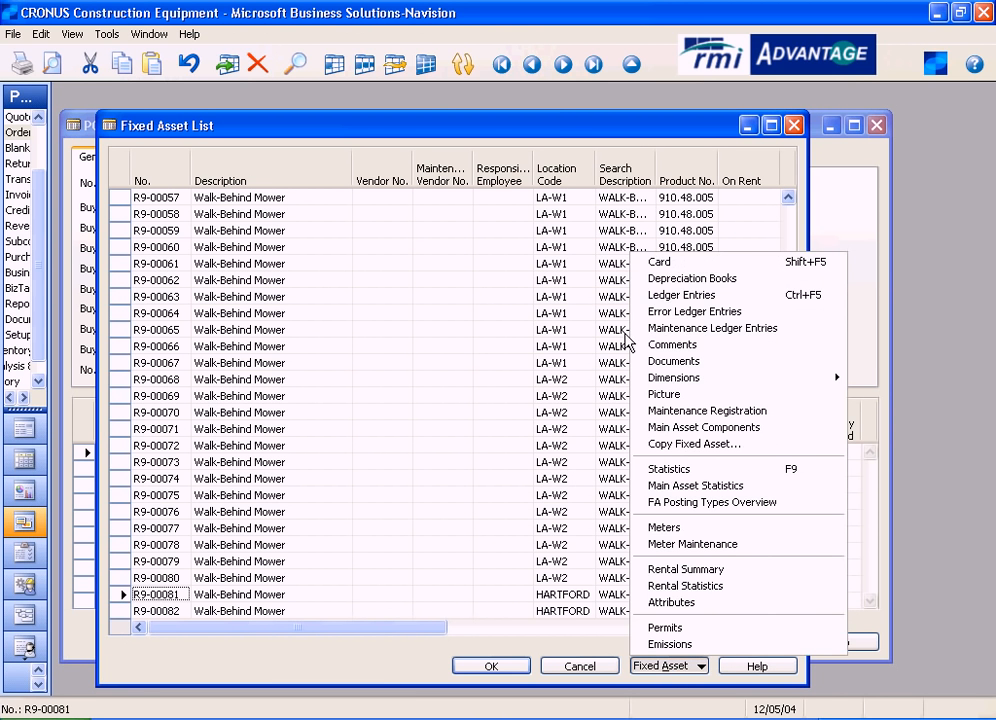
left_click(659, 263)
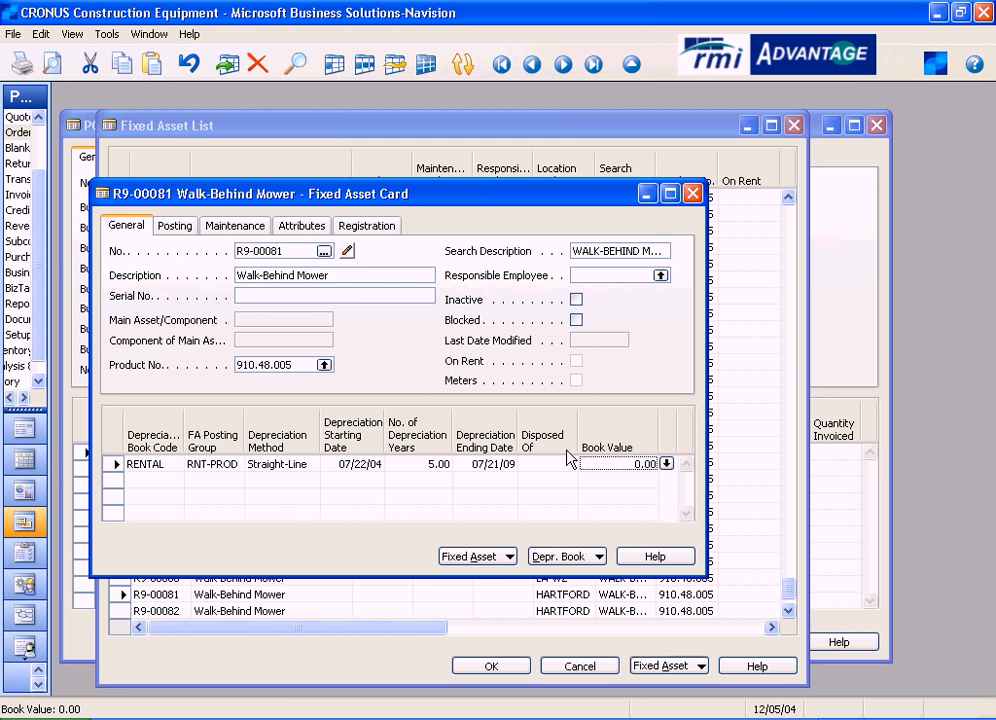
left_click(666, 464)
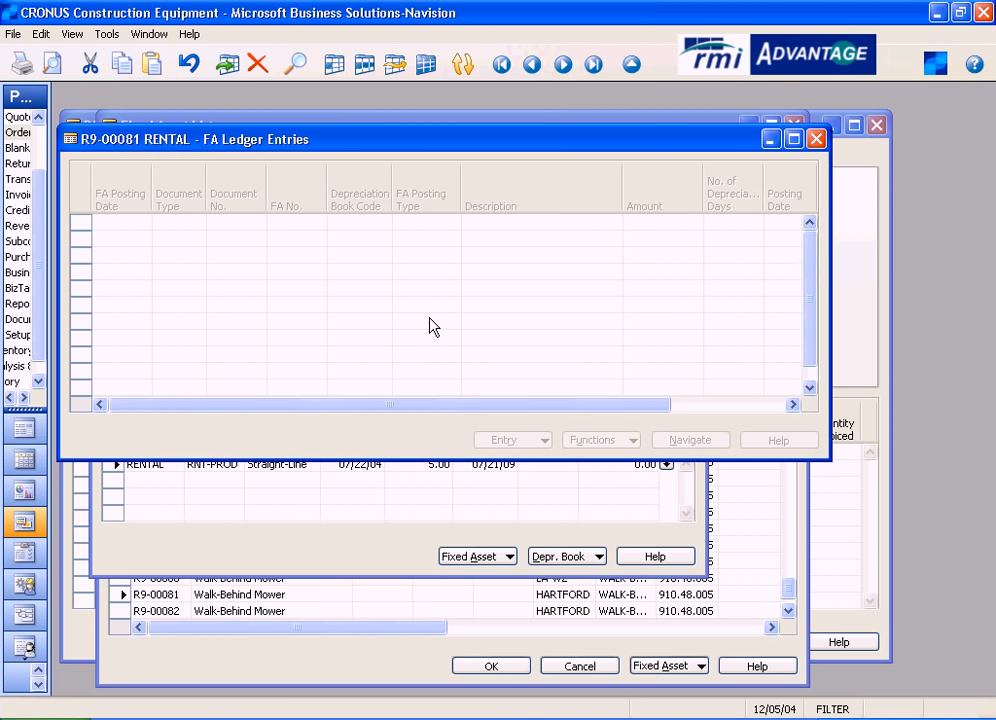
left_click(816, 139)
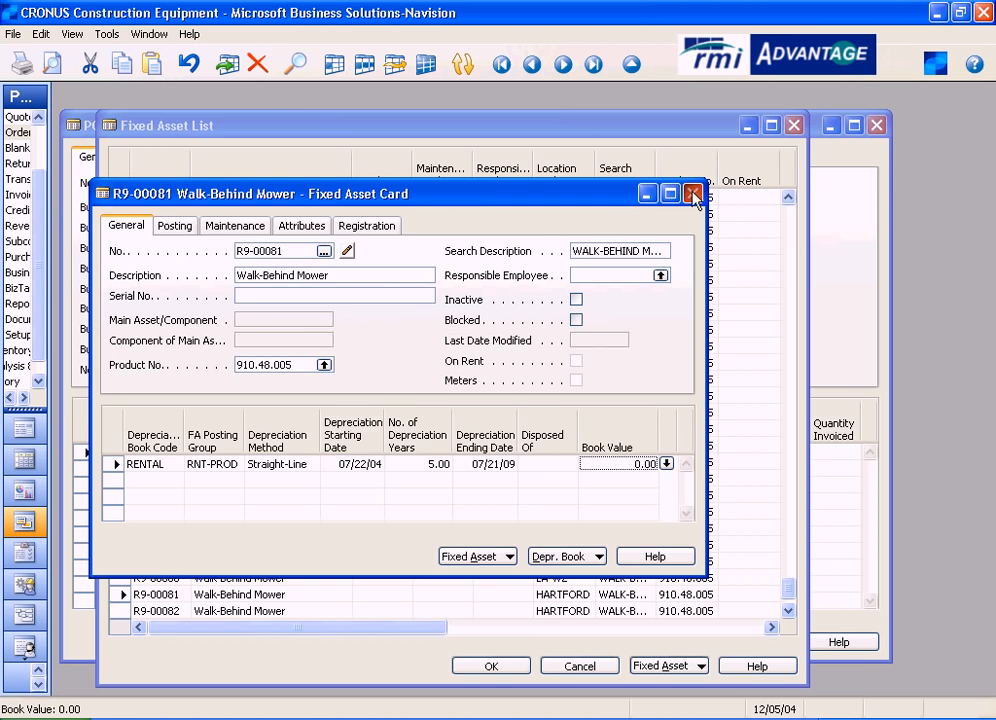
left_click(815, 195)
left_click(795, 126)
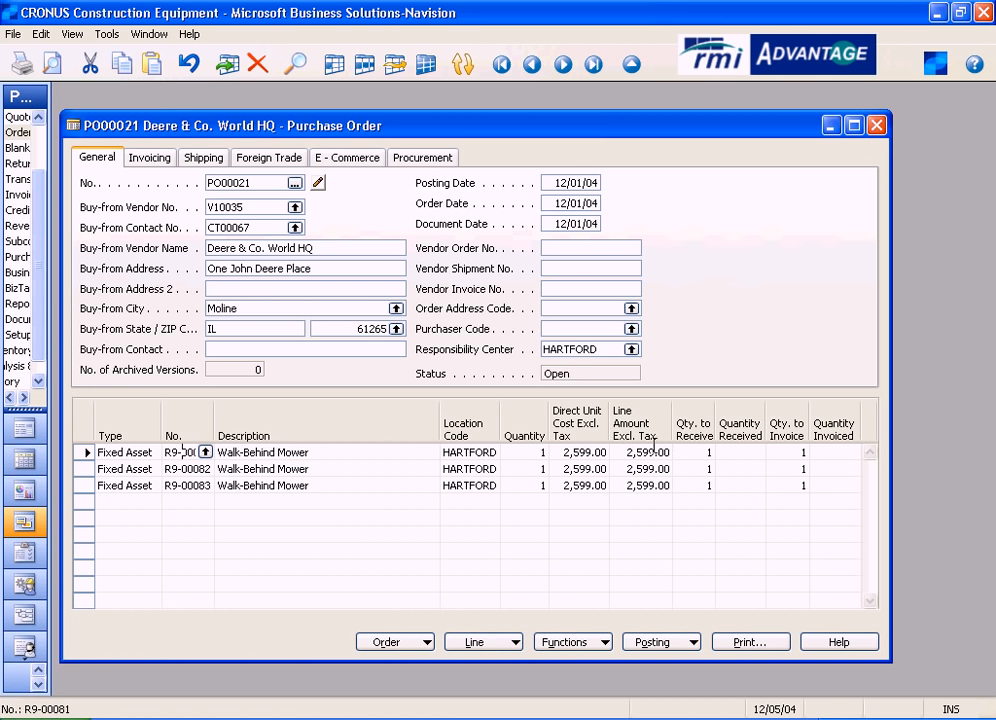
Enter 987345 as the vendor shipment number on the Deere & Co. purchase order.
left_click(561, 267)
type("987")
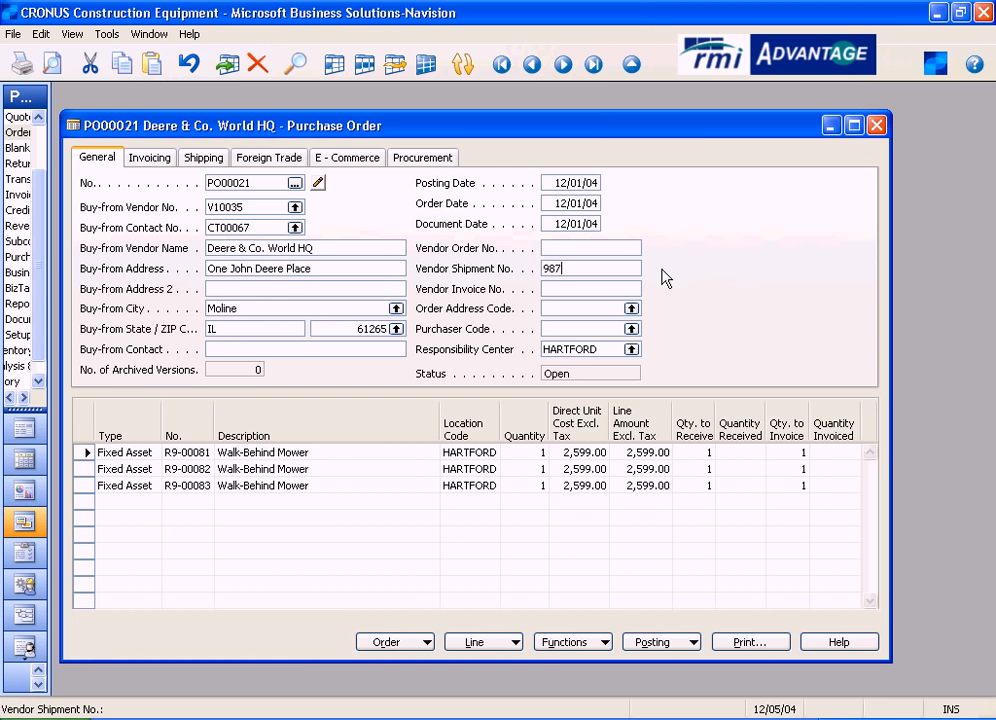
type("345")
left_click(689, 647)
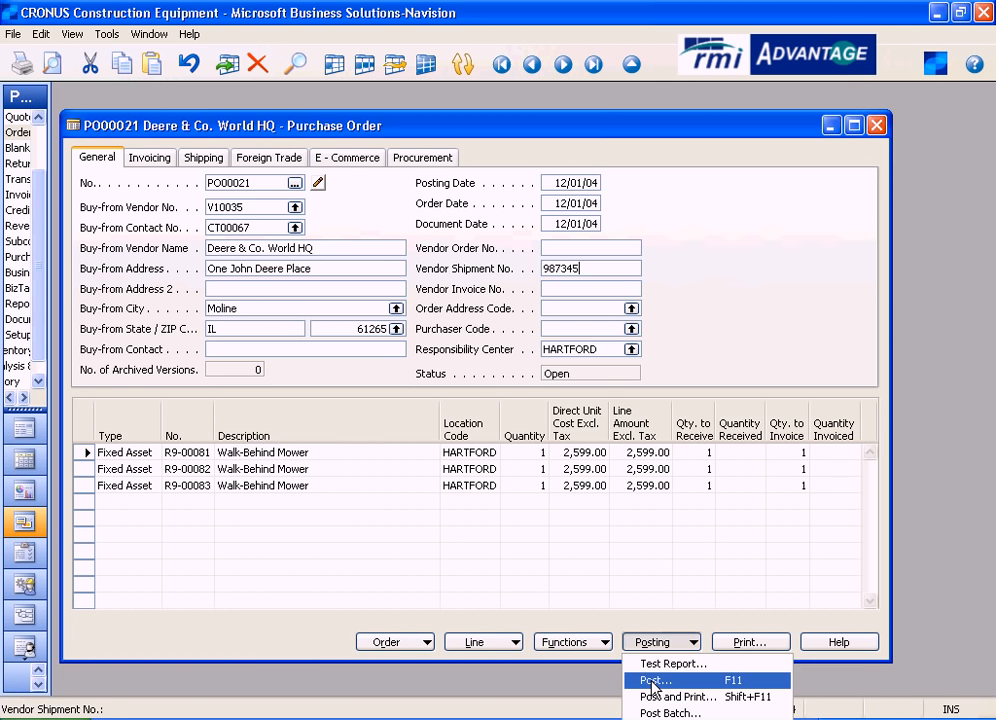
left_click(653, 681)
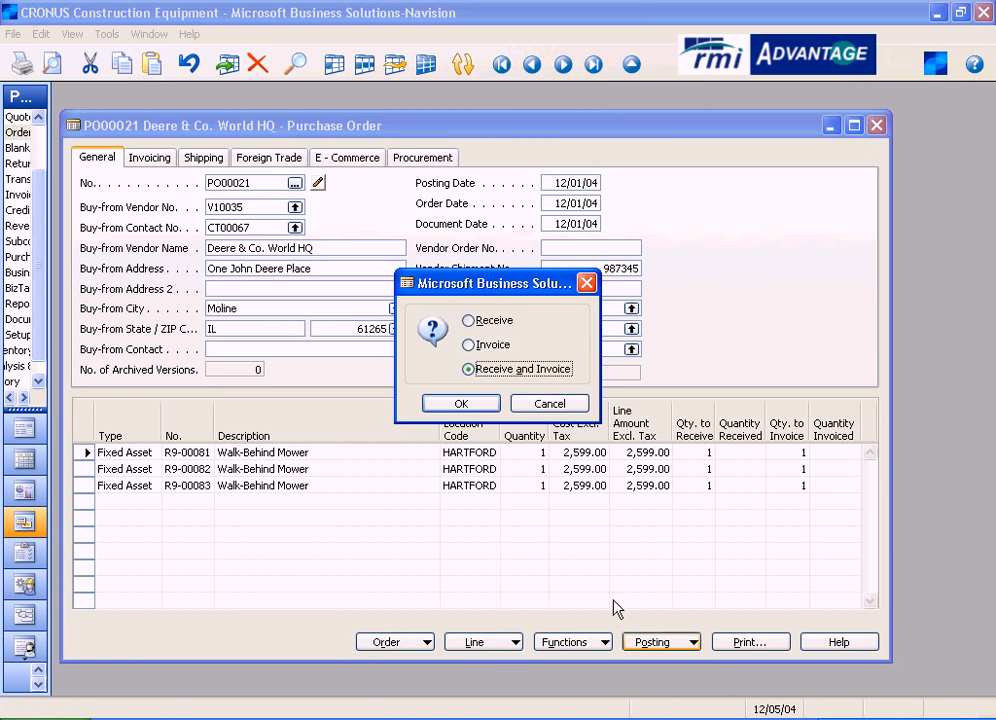
left_click(471, 323)
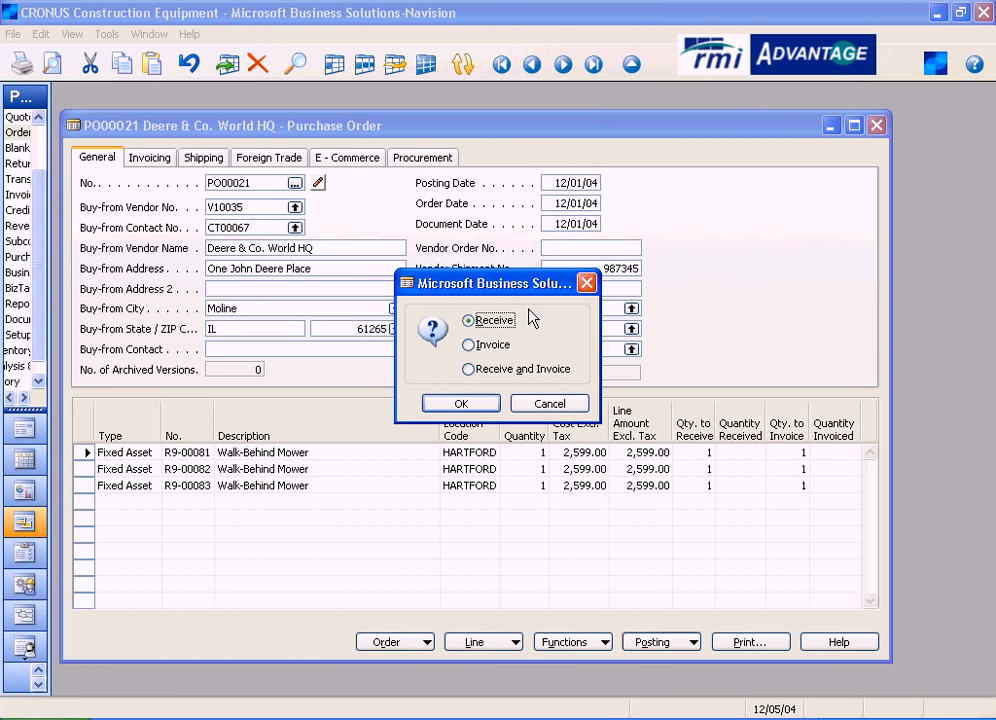
left_click(549, 404)
Set the purchase order's posting date to 12/05/04.
left_click(506, 188)
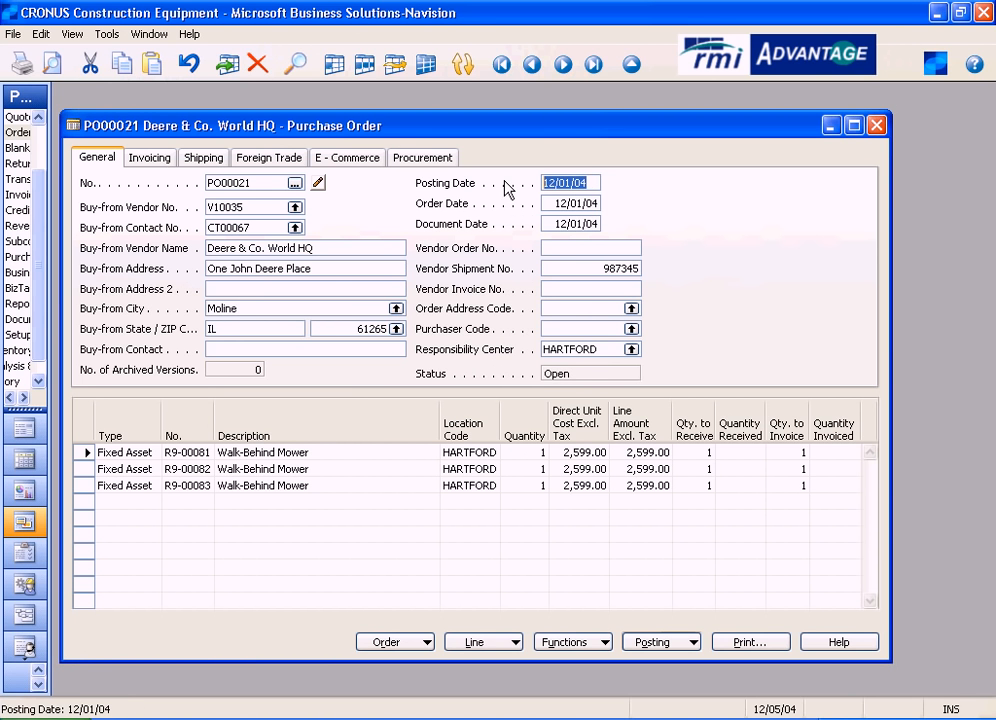
type("w")
key("Tab")
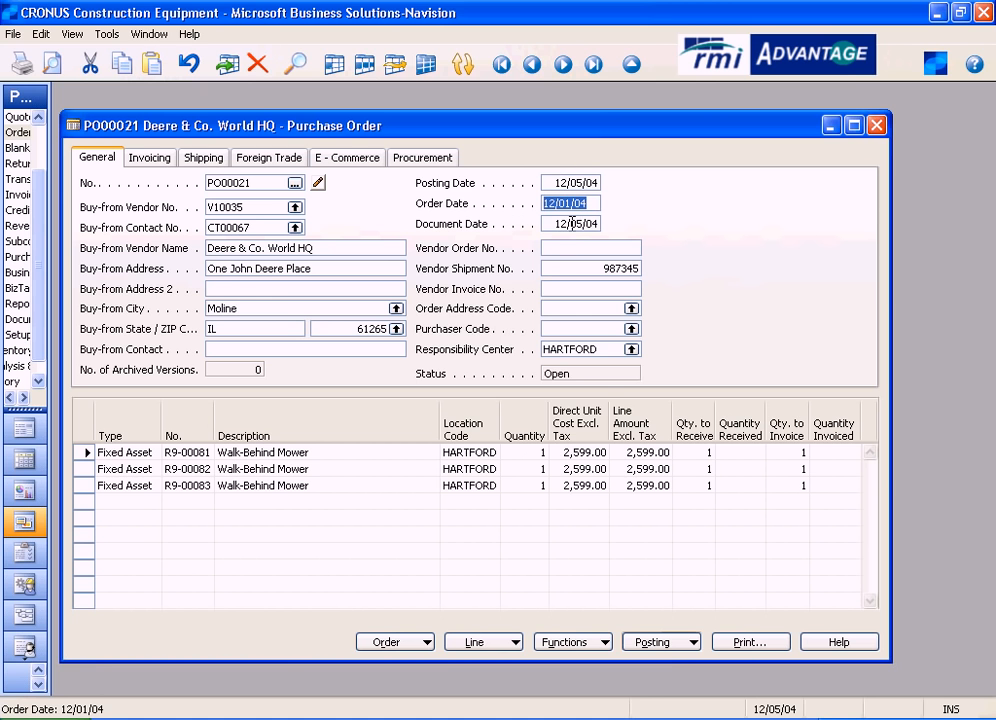
Post the Deere & Co. purchase order with the Receive option only.
left_click(686, 642)
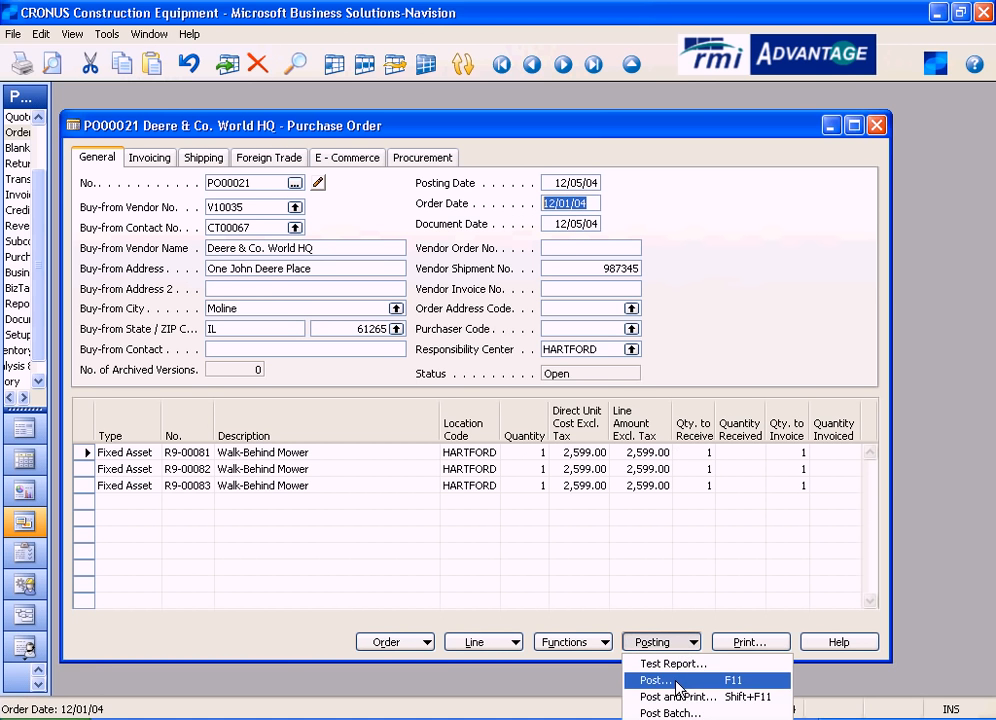
left_click(675, 679)
left_click(482, 321)
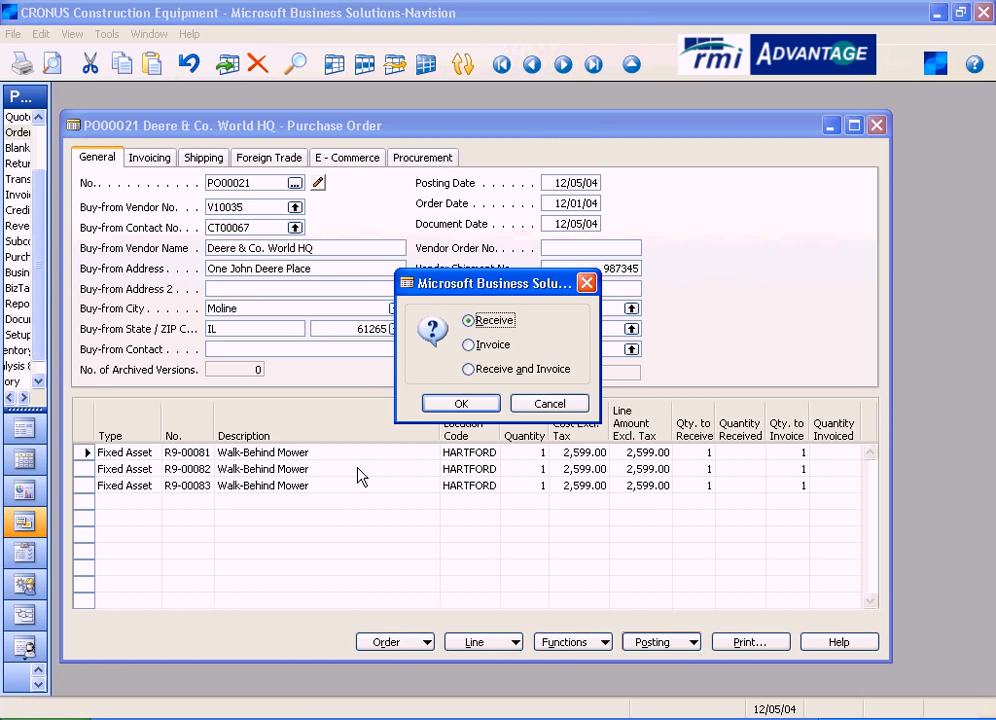
left_click(474, 405)
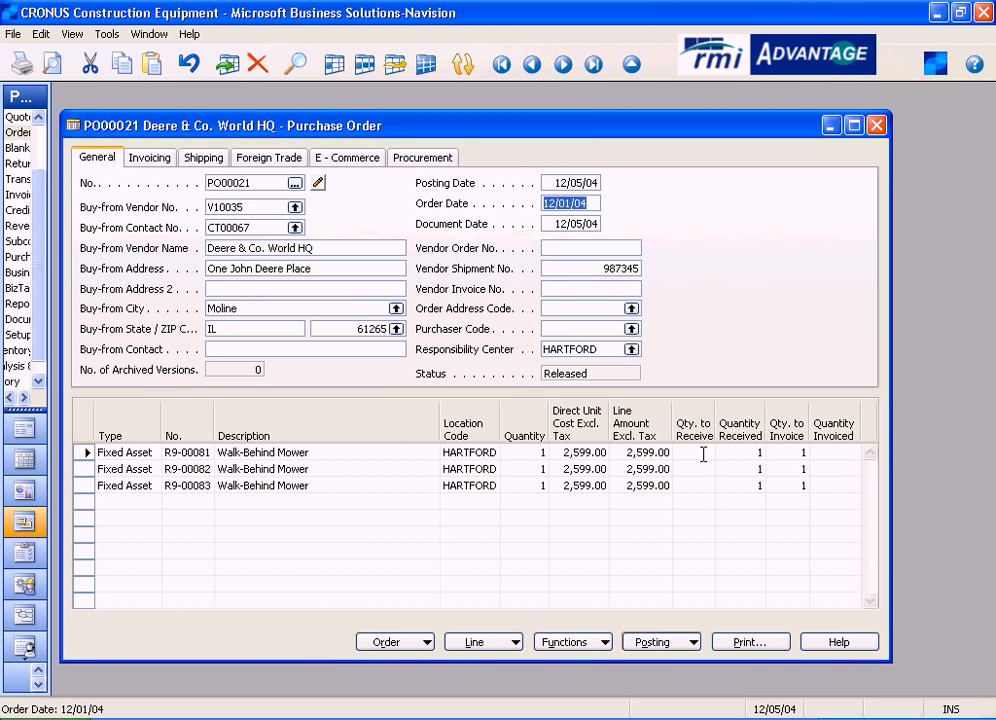
Check the quantity received on each of the three walk-behind mower lines.
left_click(751, 455)
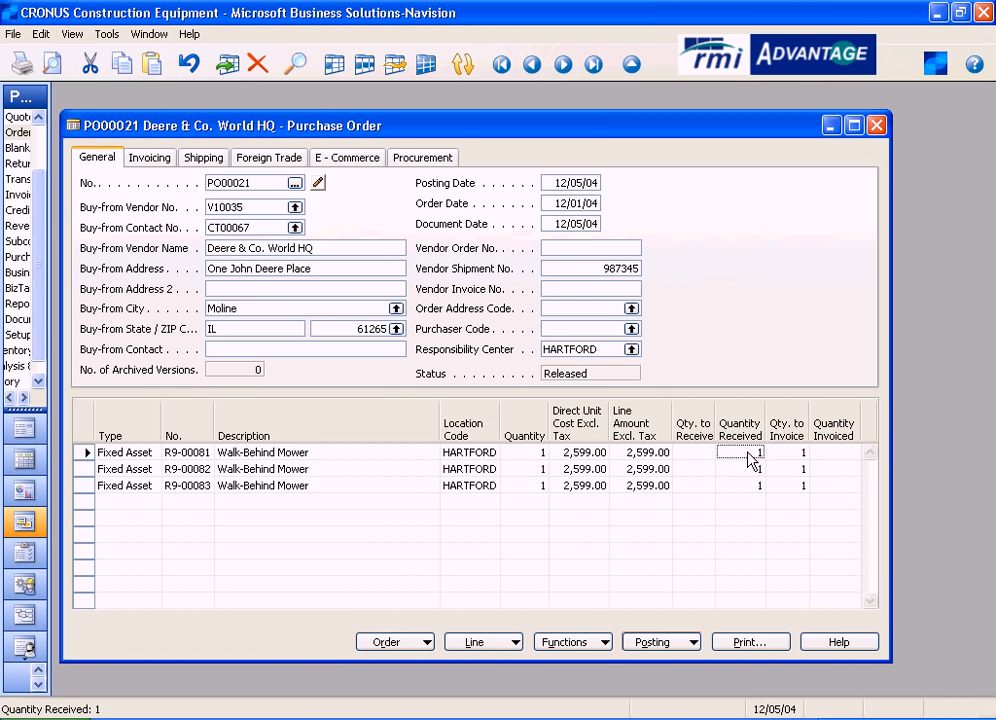
left_click(746, 468)
left_click(746, 482)
Look up fixed asset R9-00081 from its order line and view its fixed asset card.
left_click(190, 452)
left_click(204, 452)
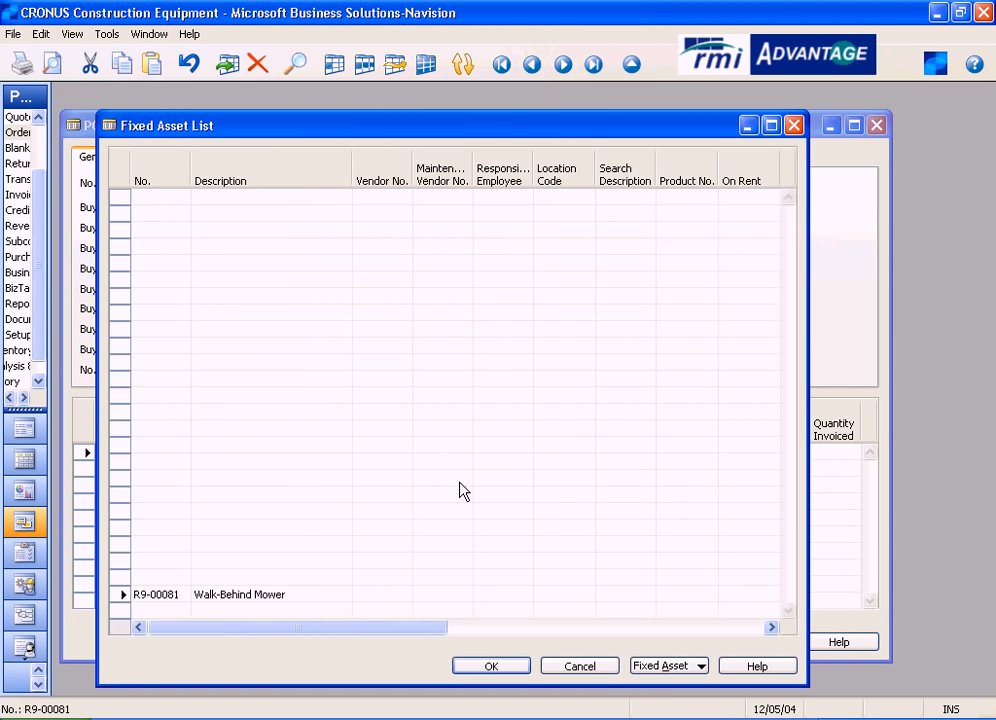
left_click(665, 666)
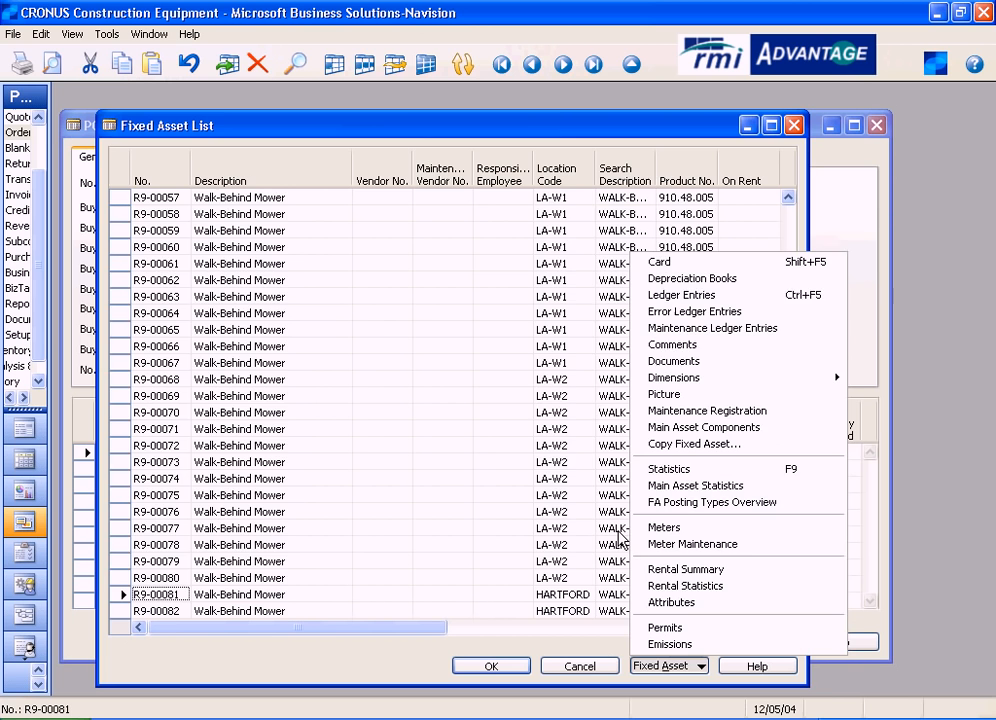
left_click(662, 262)
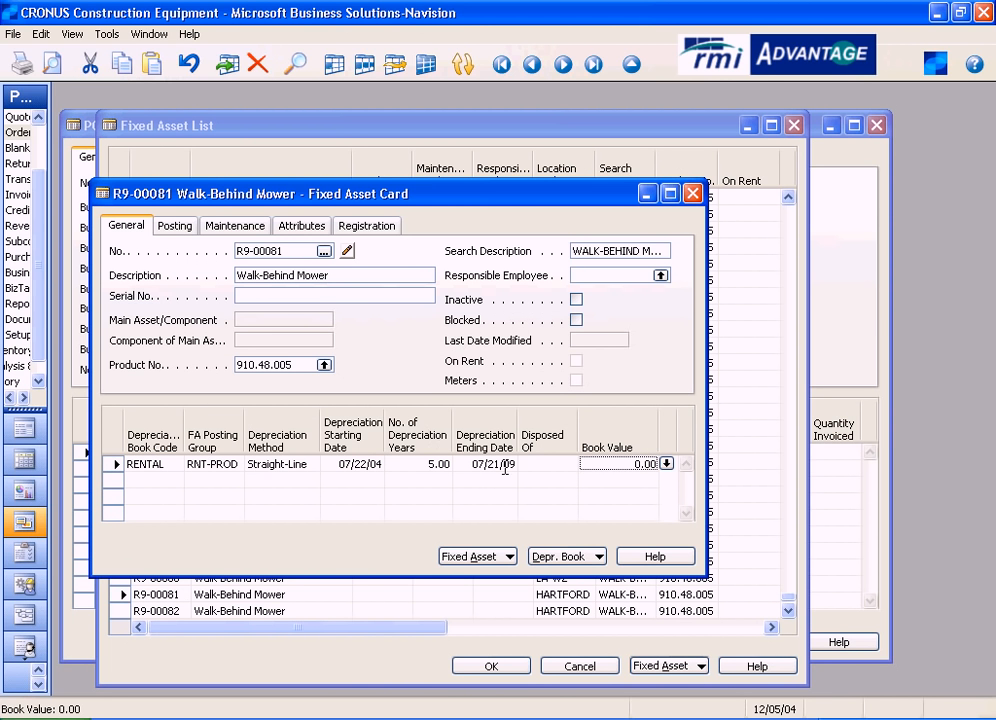
Examine the FA ledger entry behind R9-00081's book value, including its document type, document number and depreciation book, and return to the card.
left_click(666, 465)
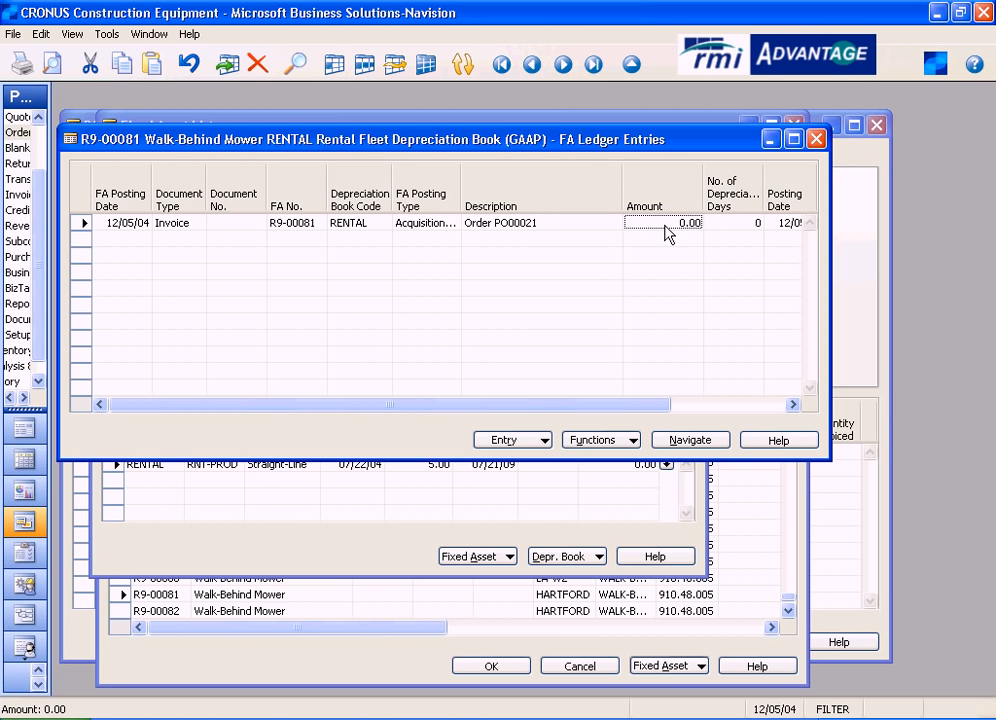
left_click(181, 225)
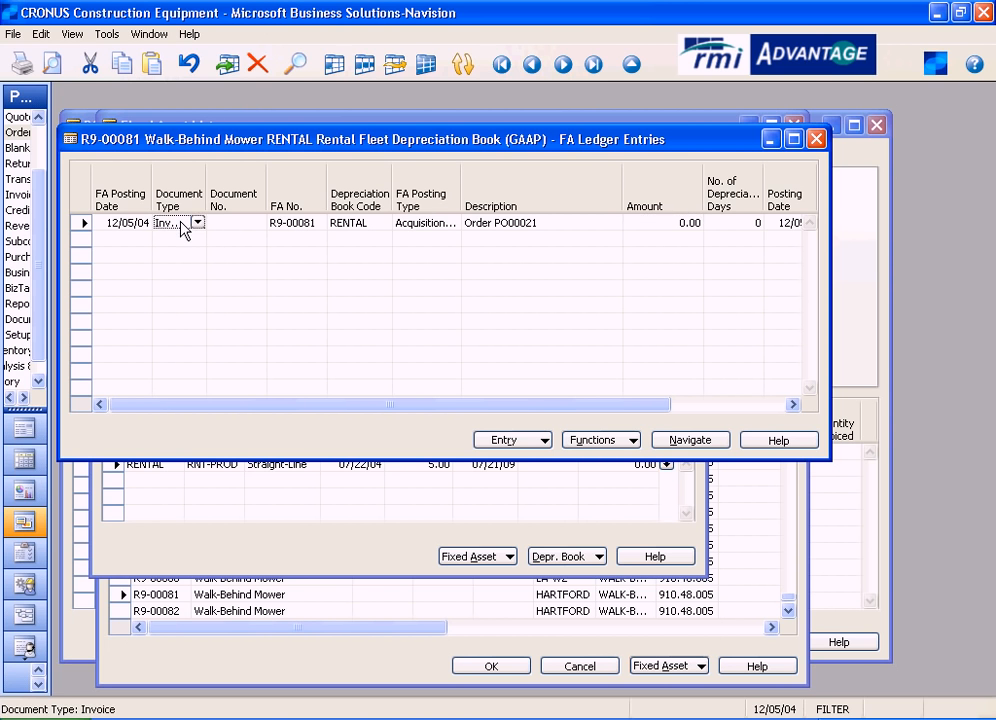
left_click(238, 225)
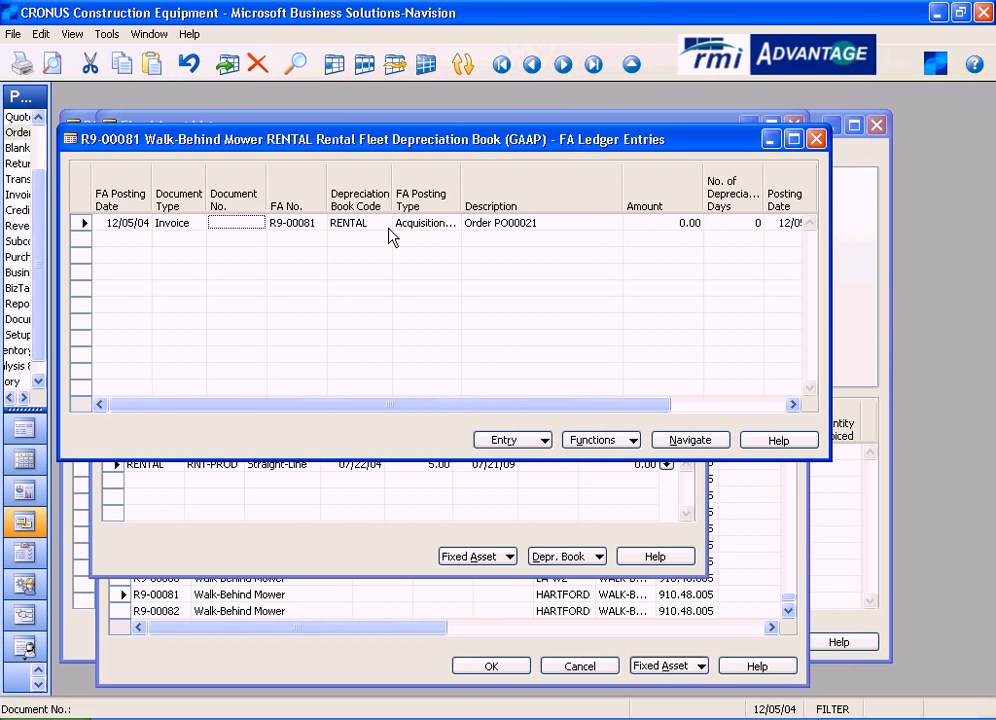
left_click(318, 229)
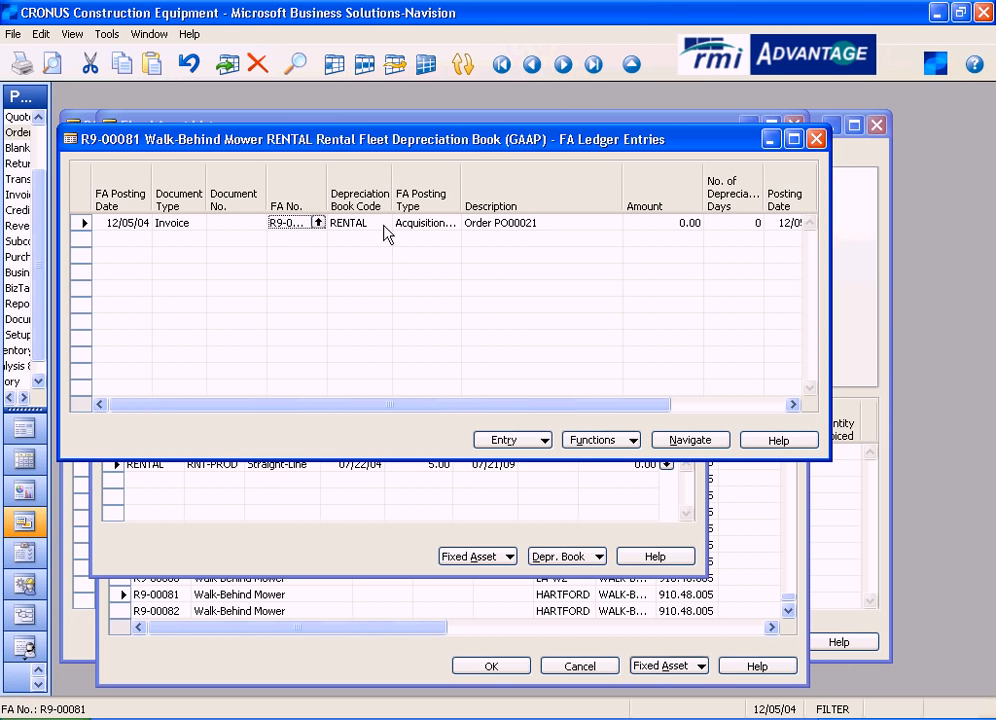
left_click(373, 229)
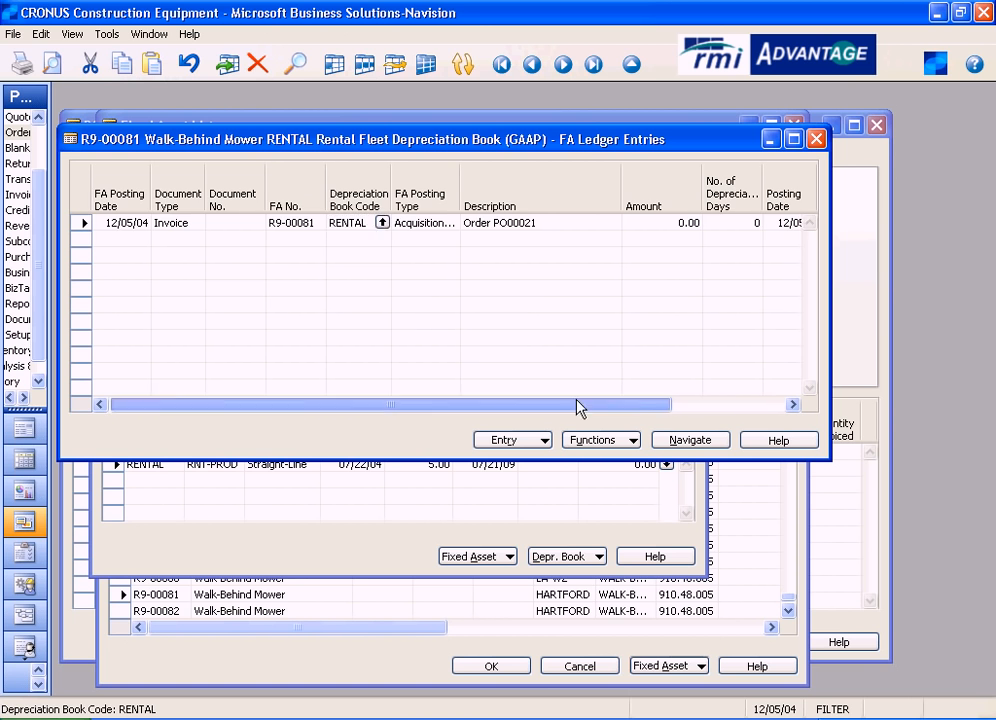
mouse_move(578, 405)
left_mouse_down()
mouse_move(695, 410)
mouse_move(560, 409)
left_mouse_up()
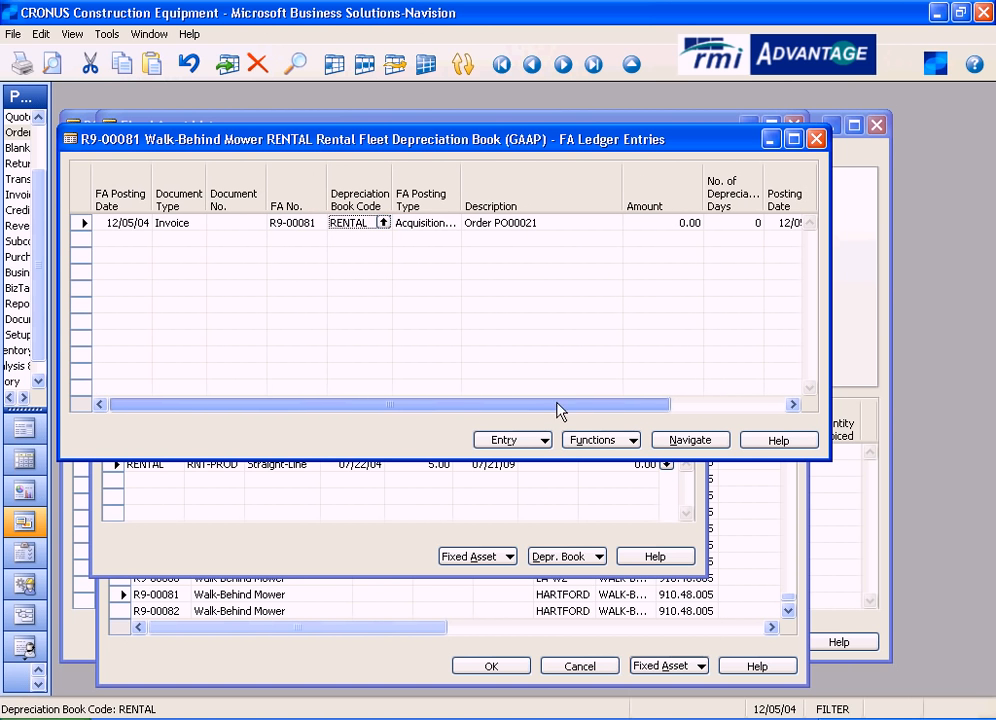
left_click(817, 140)
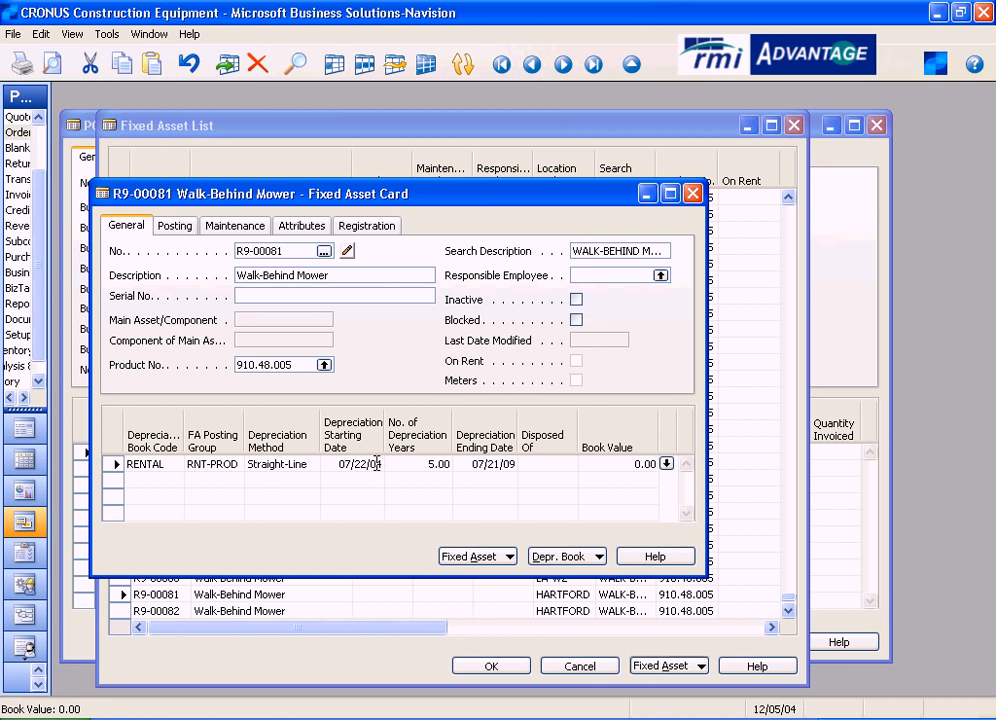
Set R9-00081's depreciation starting date to 12/05/04 and its number of depreciation years to 5.
left_click(330, 464)
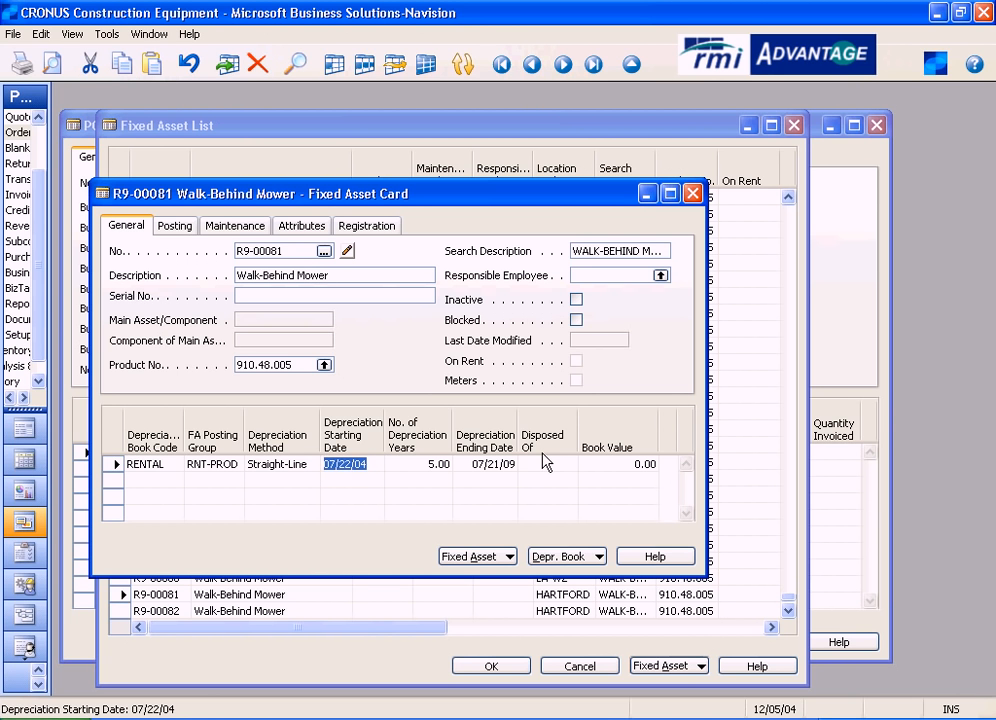
type("12/05/")
type("04")
key("Tab")
type("5")
key("Tab")
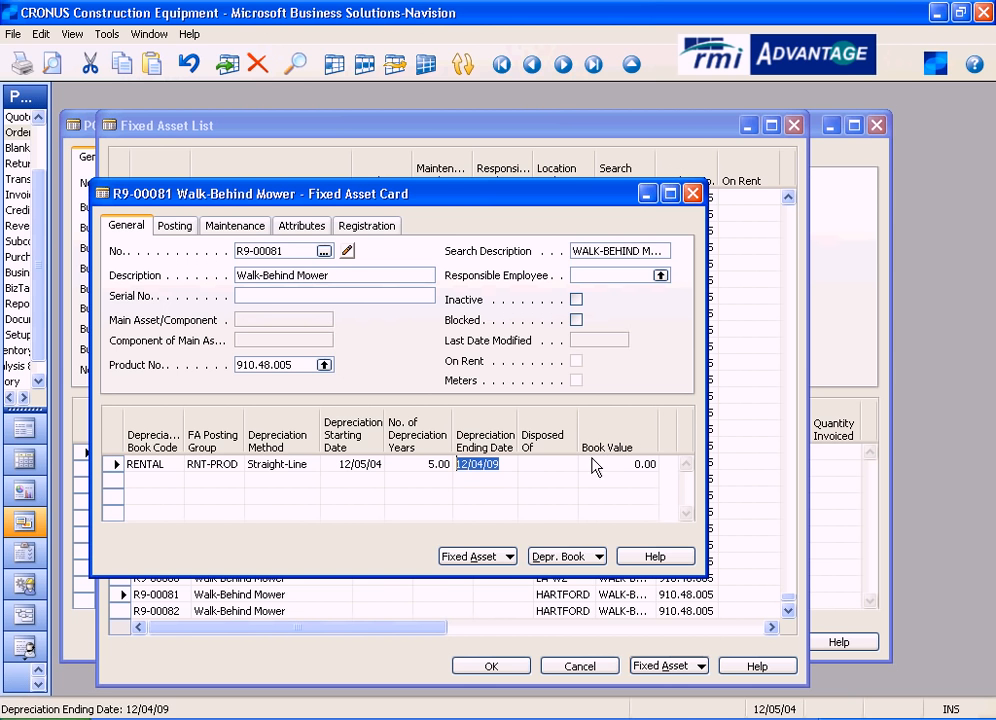
Go to the R9-00082 Walk-Behind Mower card and check the FA ledger entries behind its book value.
left_click(563, 66)
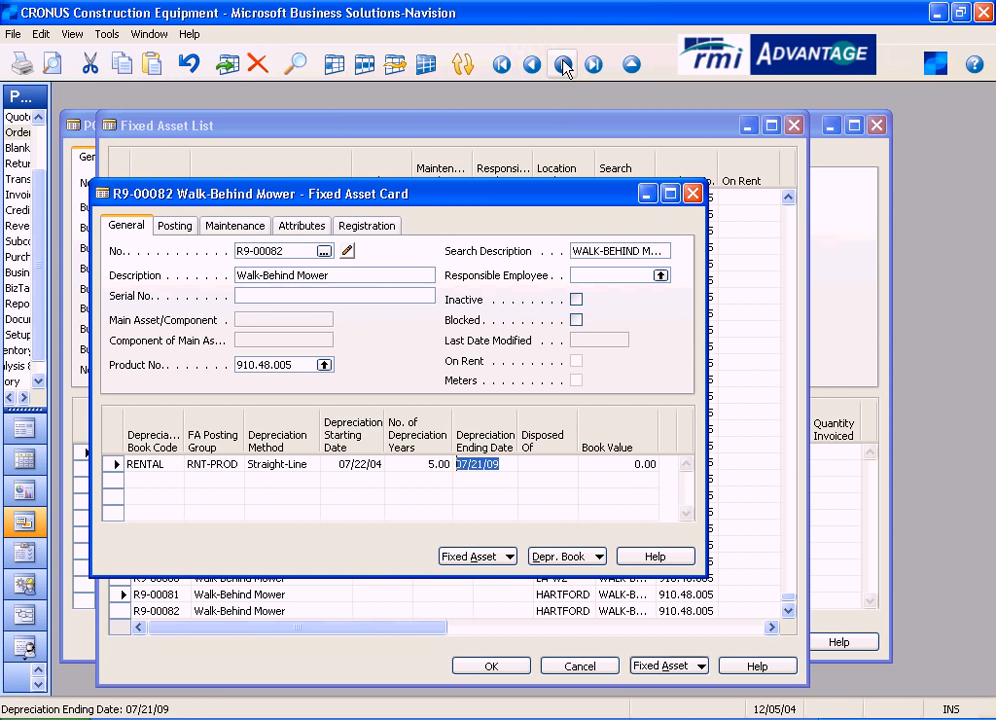
left_click(640, 466)
left_click(666, 464)
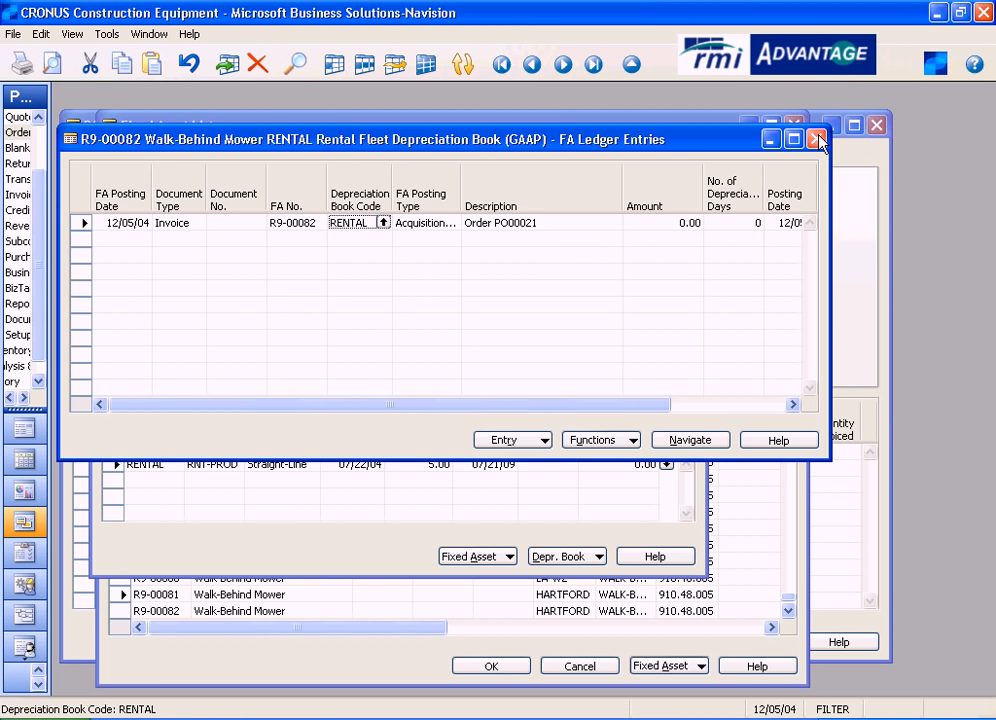
key("Escape")
Set R9-00082's depreciation starting date to 12/05/04 and its number of depreciation years to 5.
left_click(364, 462)
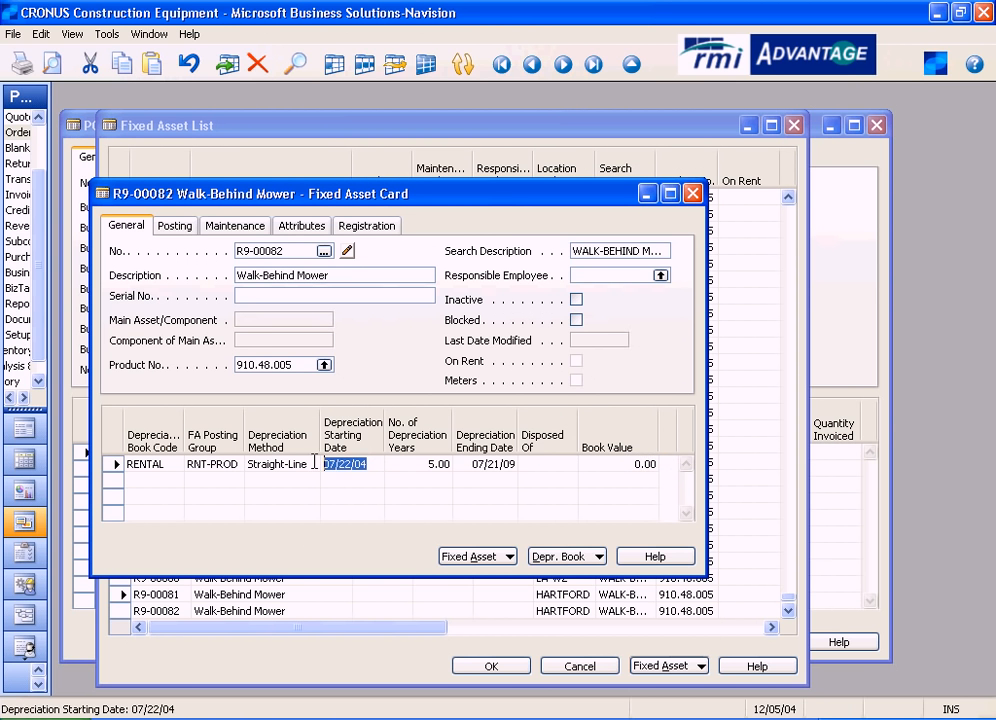
type("w")
key("Tab")
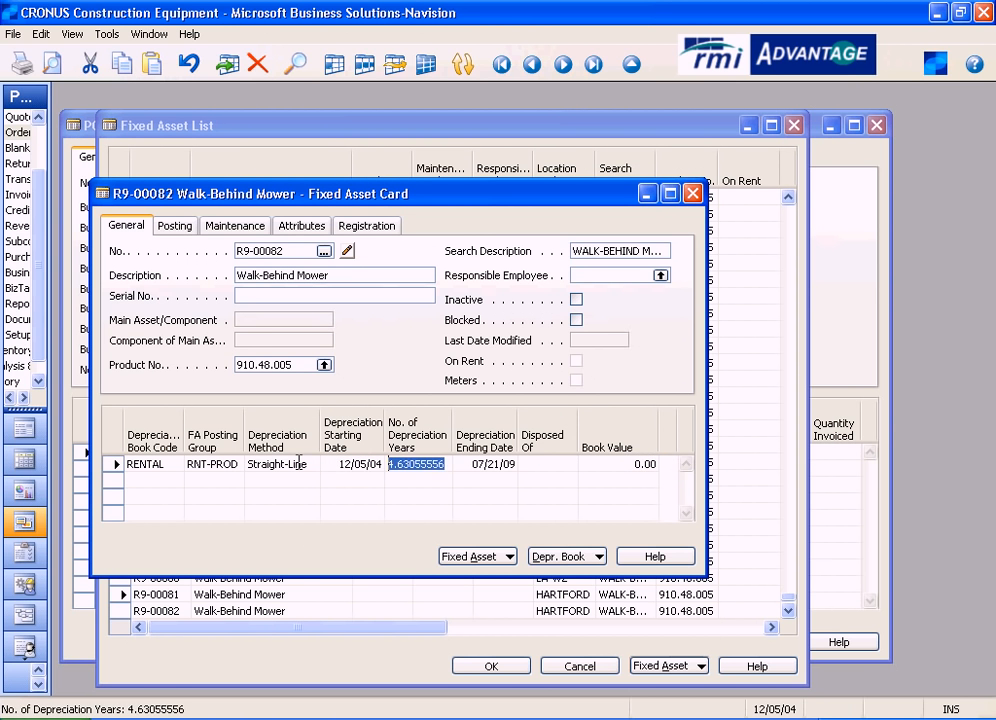
type("5")
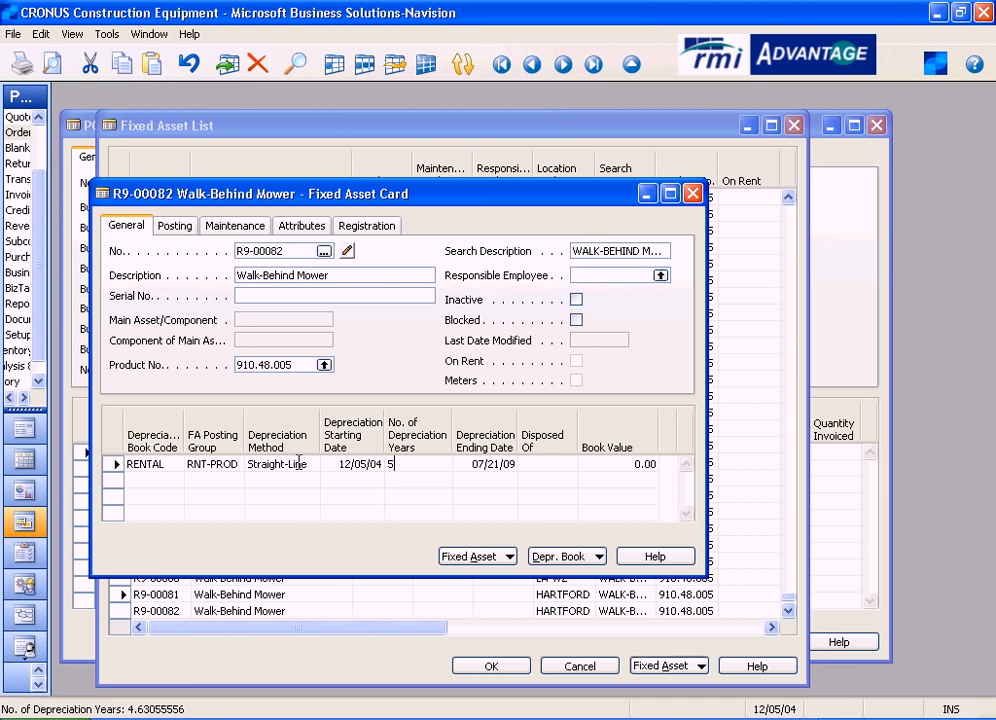
key("Tab")
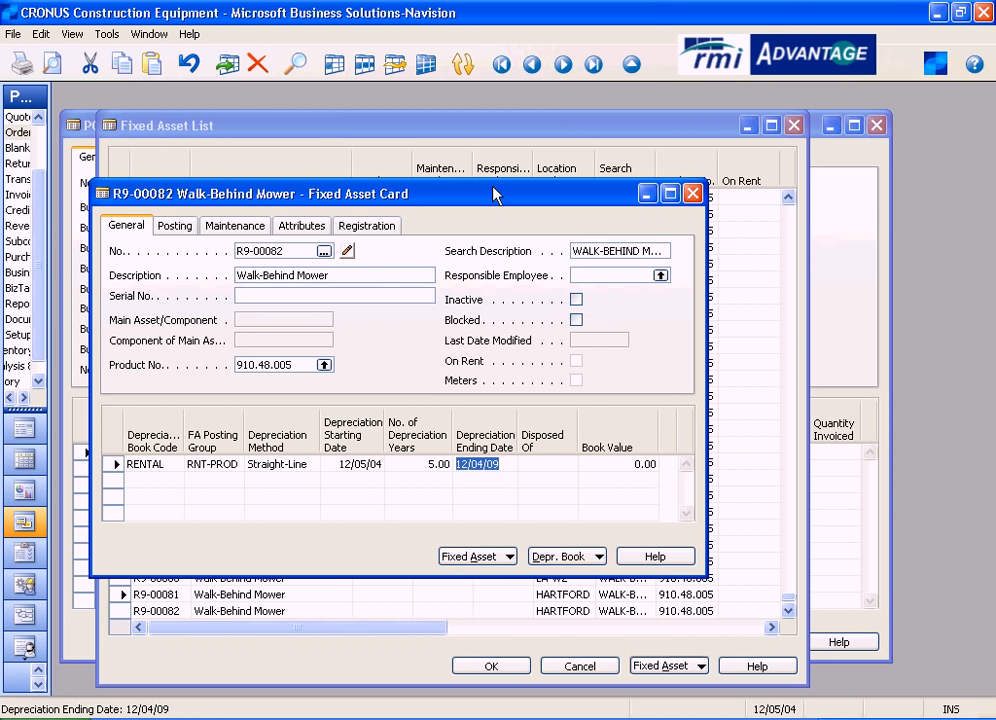
Go to the R9-00083 Walk-Behind Mower card and check the FA ledger entries behind its book value.
left_click(563, 64)
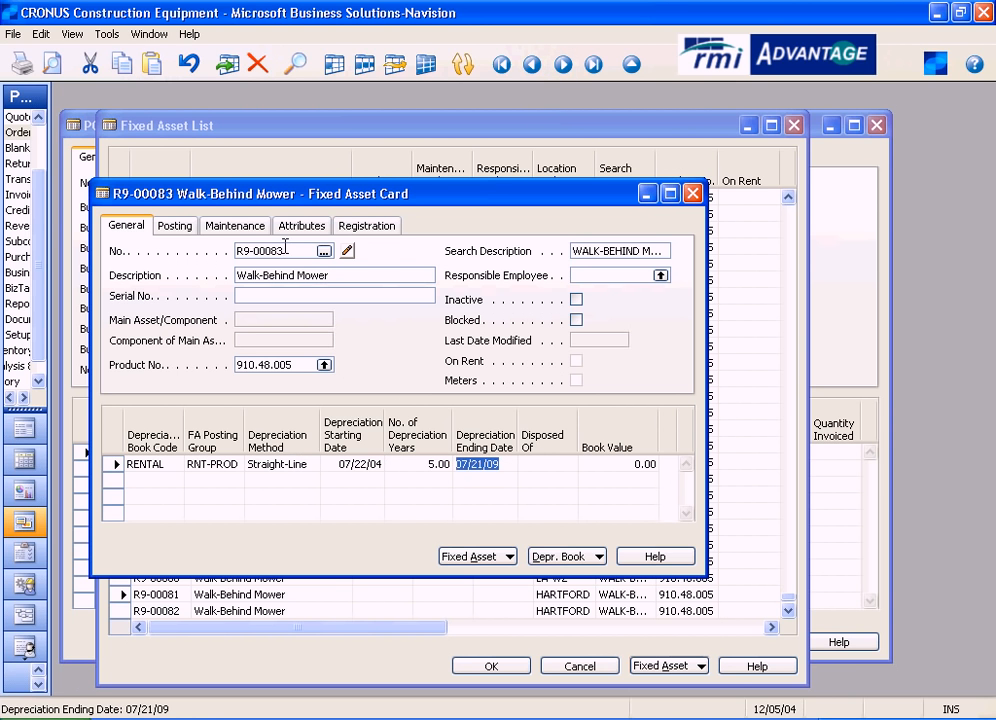
left_click(637, 468)
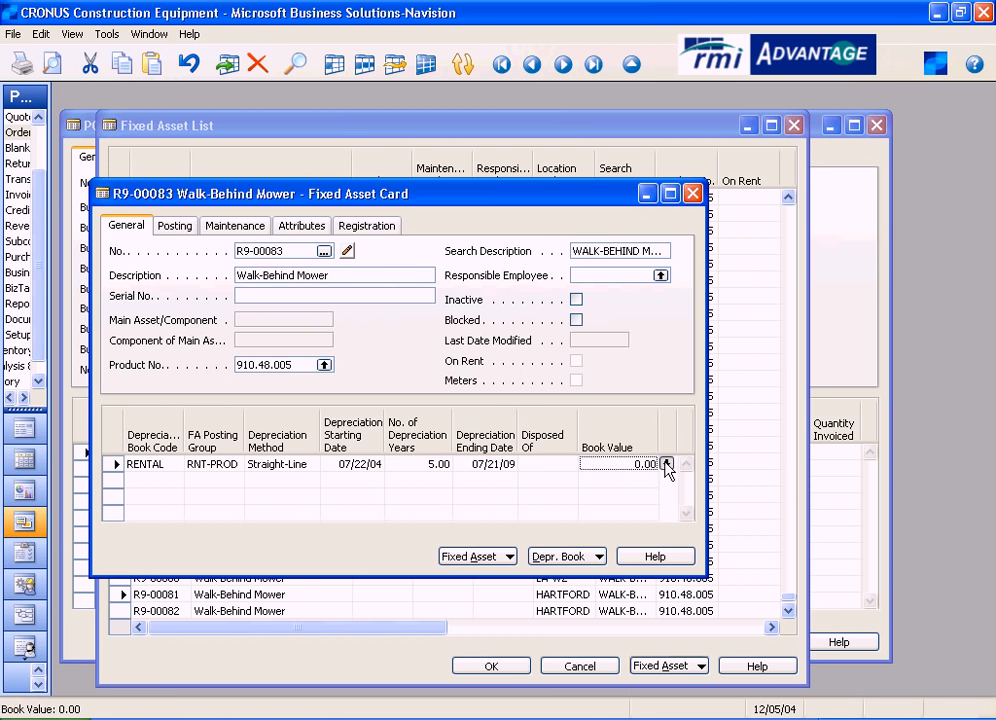
left_click(666, 465)
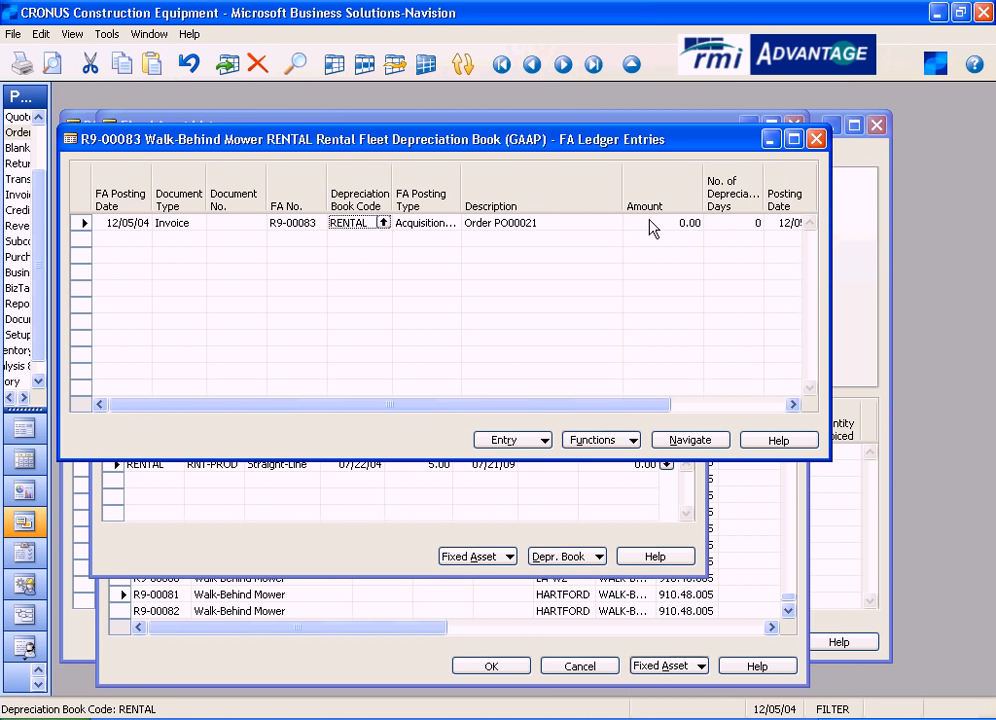
key("Escape")
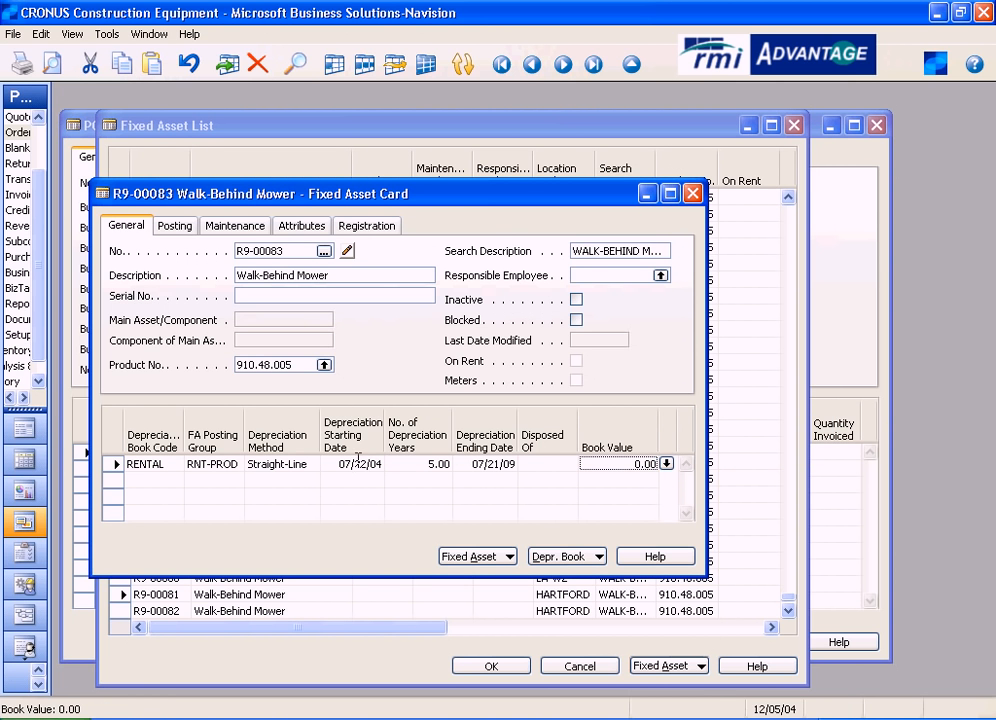
Set R9-00083's depreciation starting date to 12/05/04 and its number of depreciation years to 5.
left_click(380, 463)
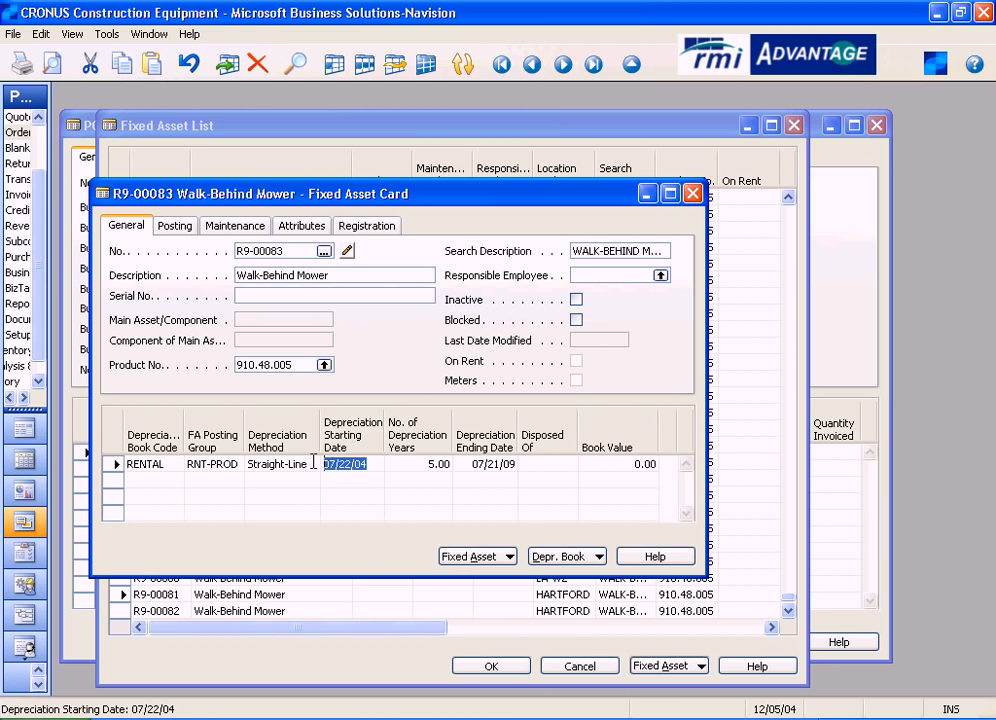
type("w")
key("Tab")
type("5")
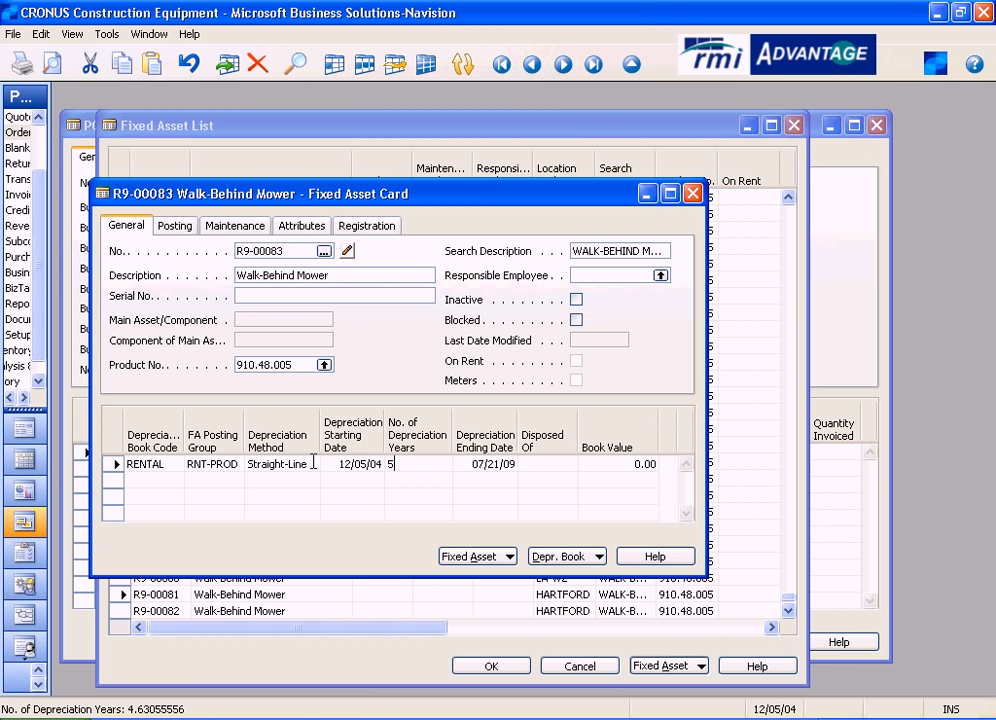
key("Tab")
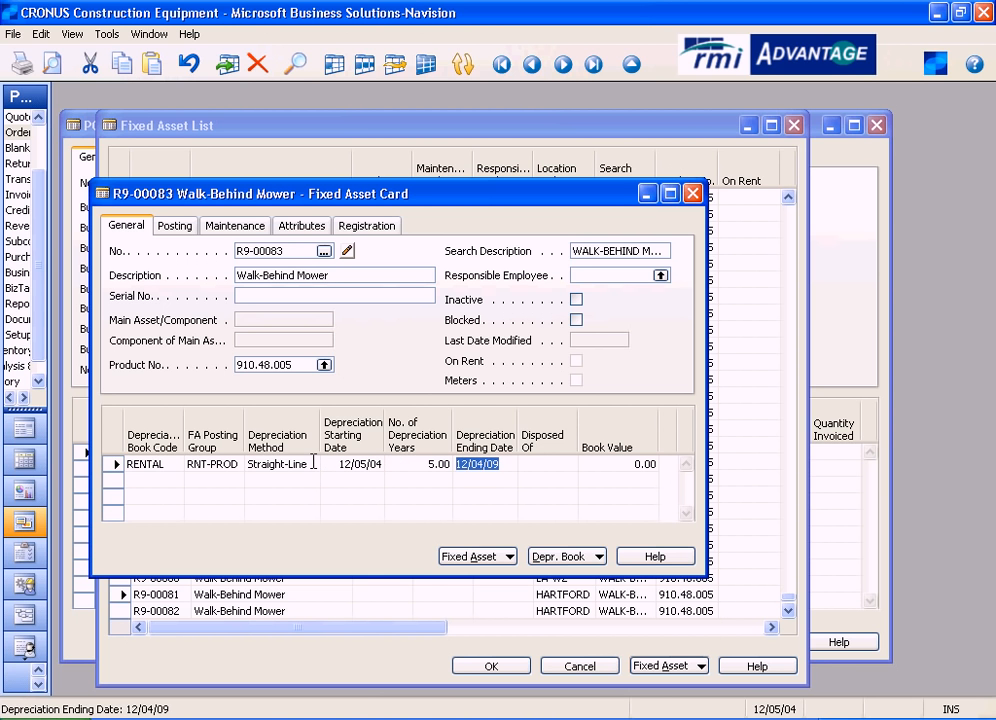
Leave the fixed asset card and list, and go to the Nissan Forklift Corporation purchase order.
left_click(694, 195)
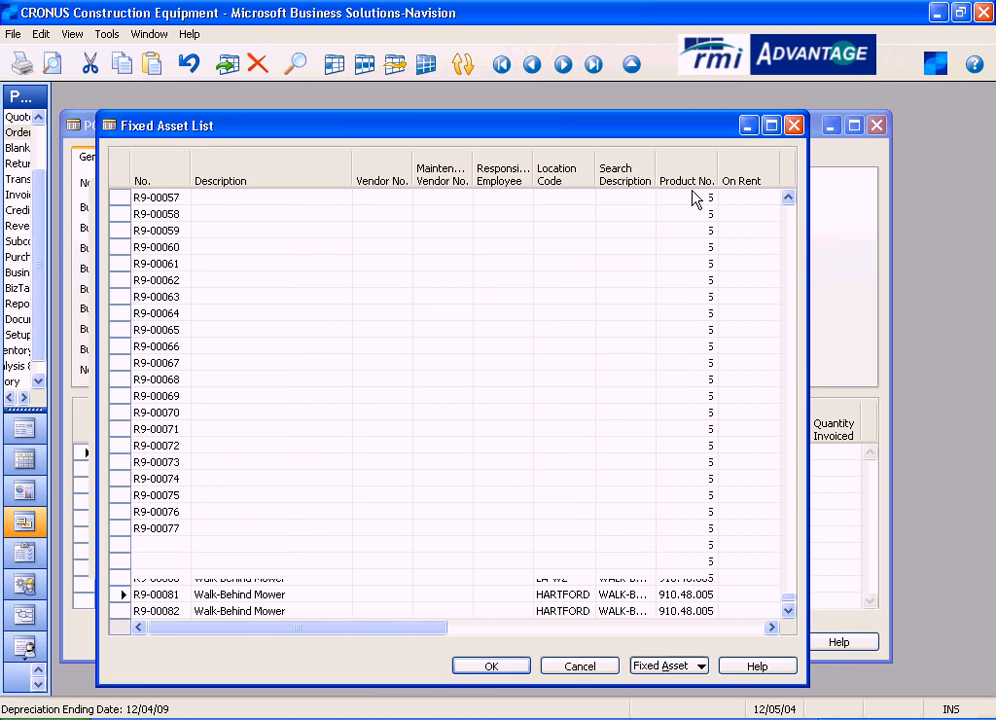
left_click(794, 126)
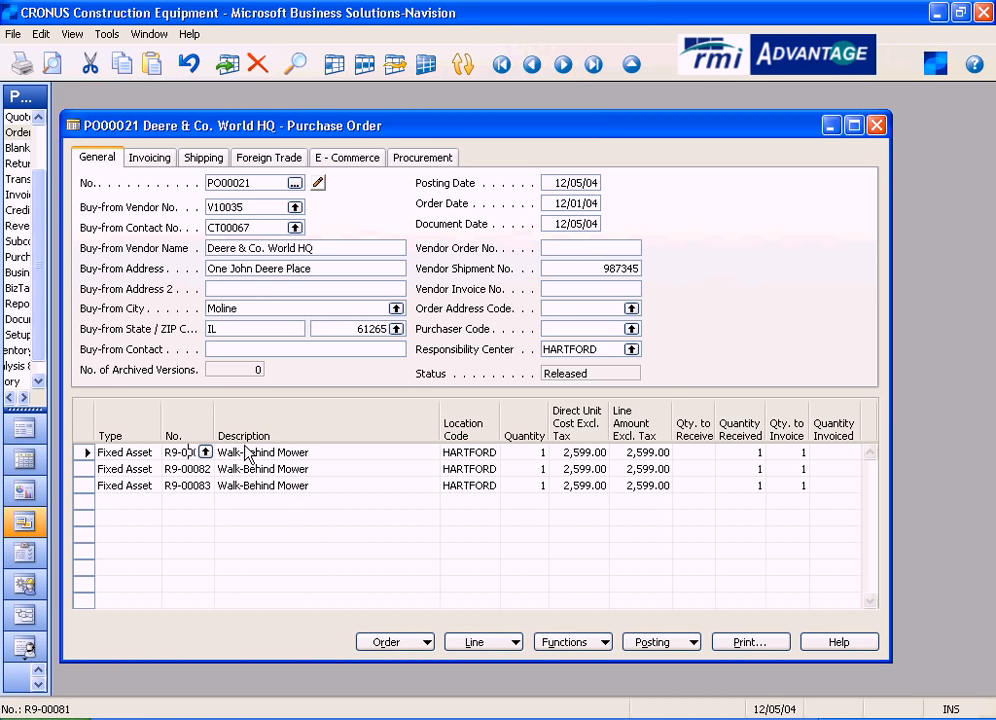
left_click(564, 65)
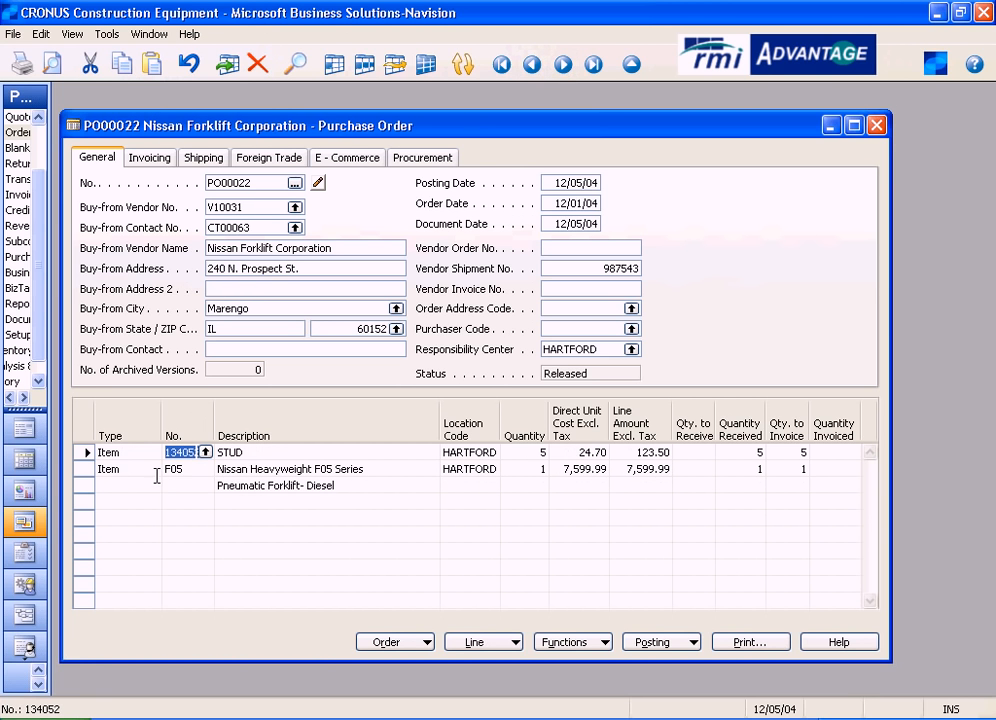